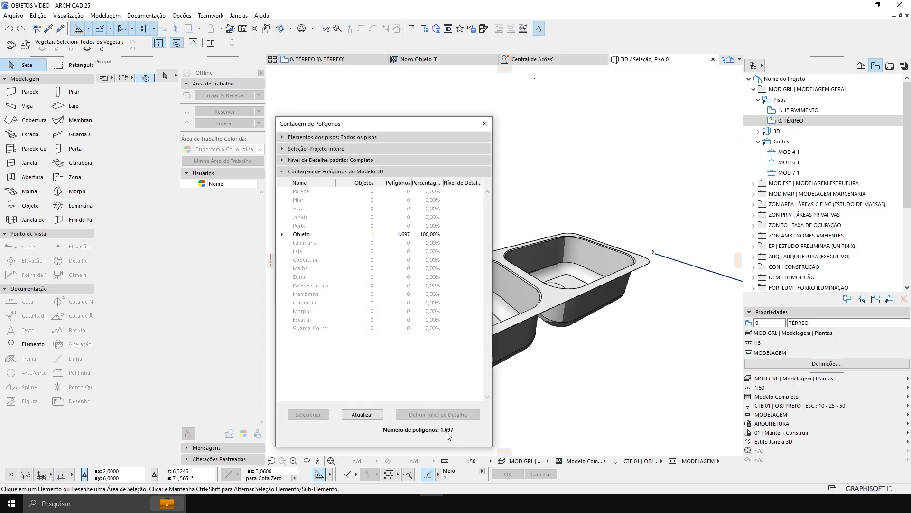
# Close the polygon count and examine the double-bowl sink in 3D from above, the sides and below.
pyautogui.click(485, 124)
pyautogui.moveTo(565, 214); pyautogui.dragTo(580, 215, button='middle')
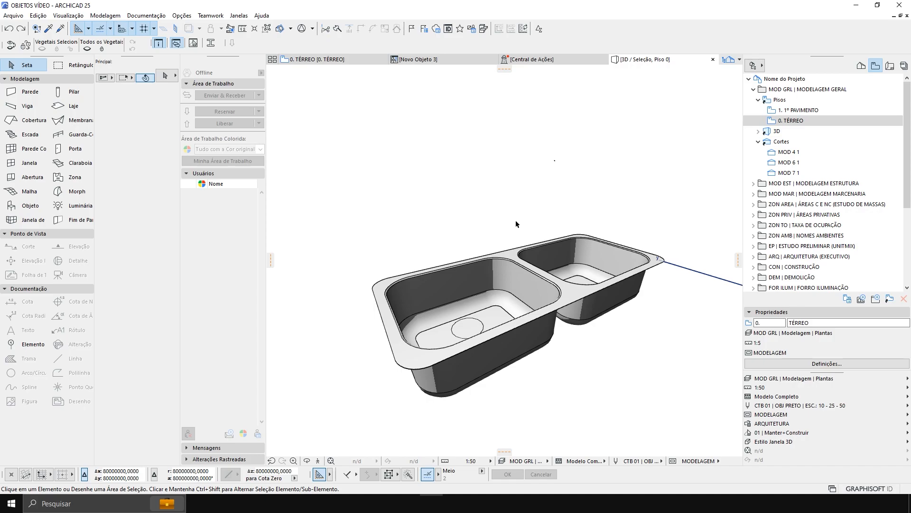
pyautogui.keyDown('shift'); pyautogui.moveTo(498, 226); pyautogui.dragTo(527, 337, button='middle'); pyautogui.keyUp('shift')
pyautogui.scroll(-8, 524, 316)
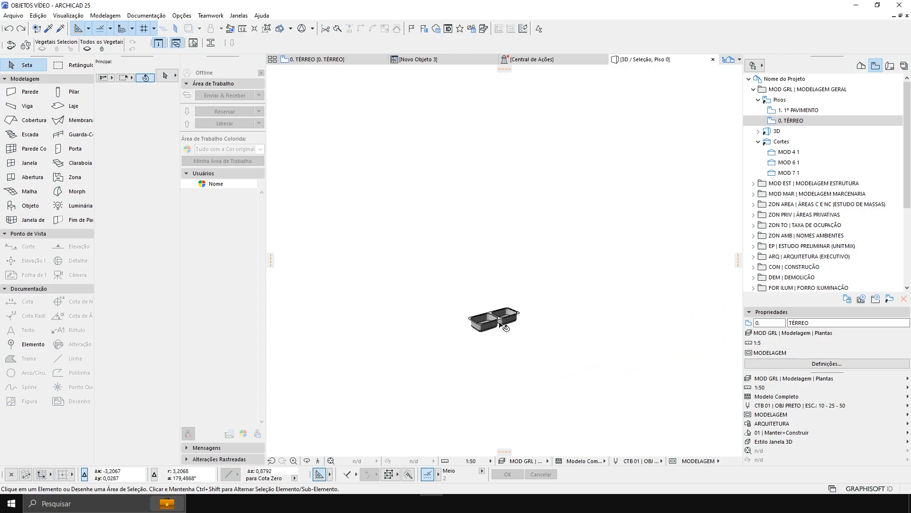
pyautogui.scroll(6, 527, 298)
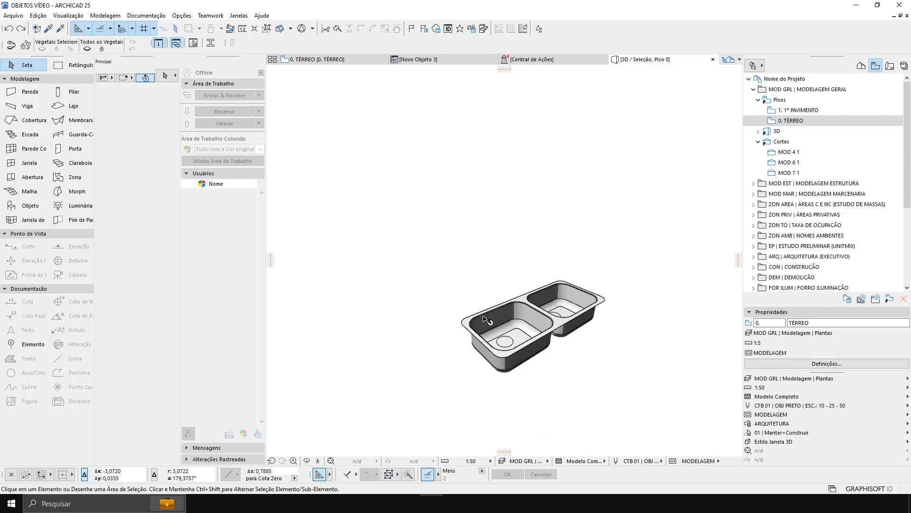
pyautogui.scroll(-3, 447, 343)
pyautogui.keyDown('shift'); pyautogui.moveTo(446, 343); pyautogui.dragTo(496, 329, button='middle'); pyautogui.keyUp('shift')
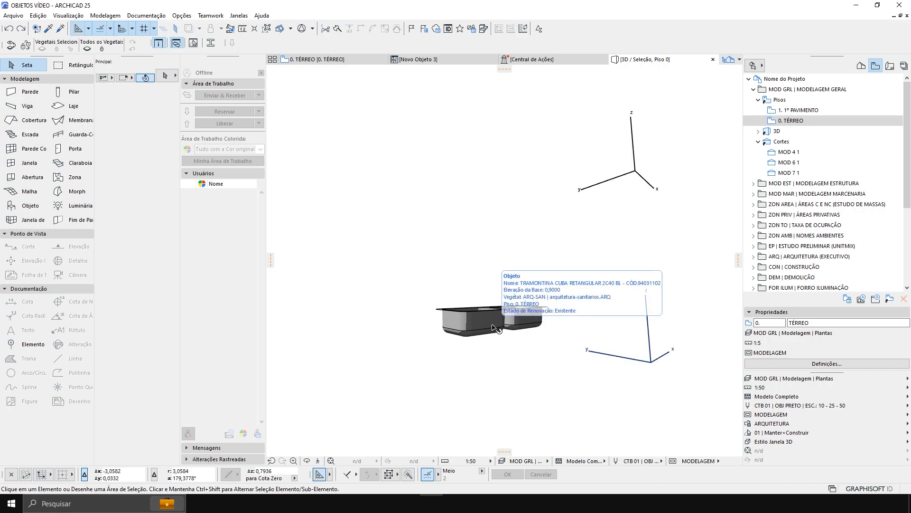
pyautogui.scroll(5, 503, 304)
pyautogui.scroll(-5, 506, 299)
pyautogui.keyDown('shift'); pyautogui.moveTo(517, 294); pyautogui.dragTo(459, 283, button='middle'); pyautogui.keyUp('shift')
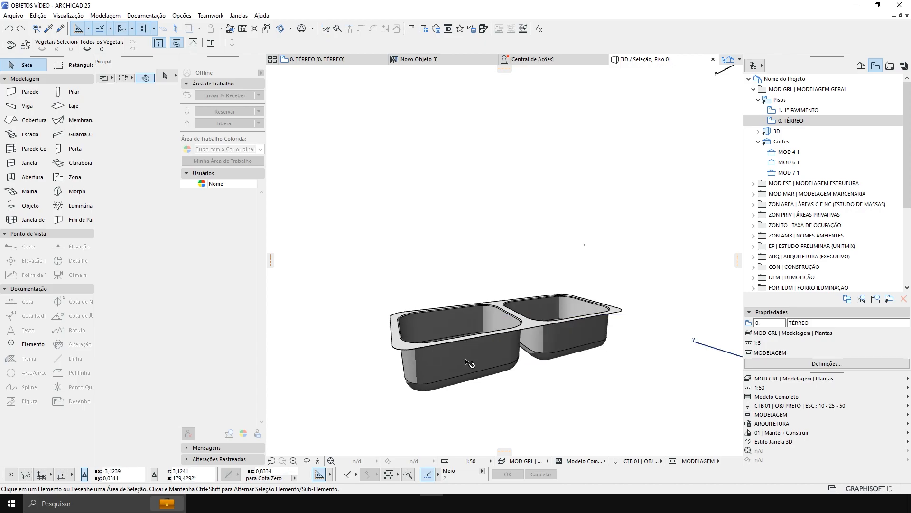
pyautogui.keyDown('shift'); pyautogui.moveTo(455, 387); pyautogui.dragTo(443, 361, button='middle'); pyautogui.keyUp('shift')
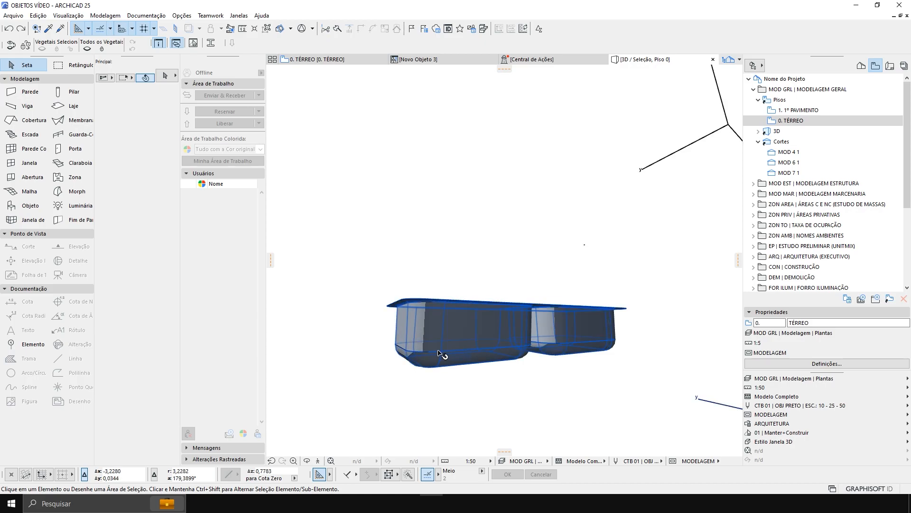
pyautogui.keyDown('shift'); pyautogui.moveTo(464, 333); pyautogui.dragTo(541, 281, button='middle'); pyautogui.keyUp('shift')
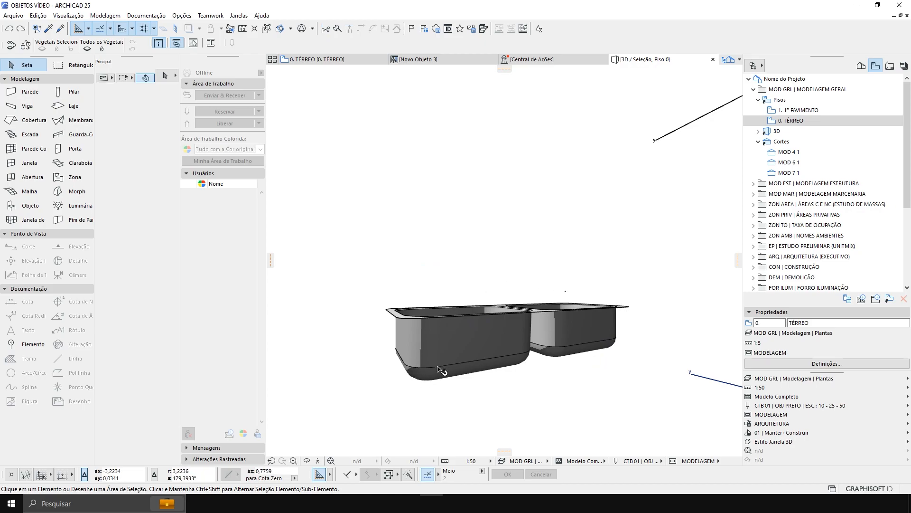
pyautogui.keyDown('shift'); pyautogui.moveTo(439, 381); pyautogui.dragTo(456, 358, button='middle'); pyautogui.keyUp('shift')
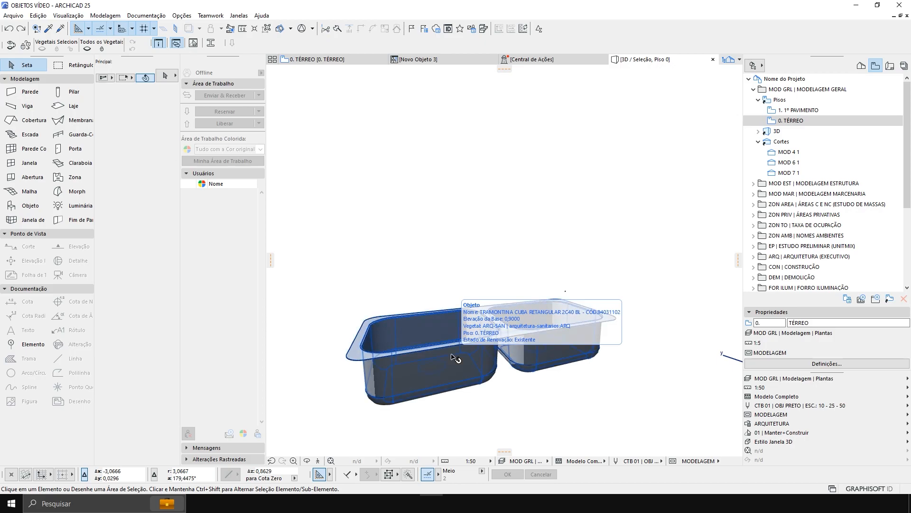
pyautogui.moveTo(452, 361)
pyautogui.keyDown('shift'); pyautogui.mouseDown(button='middle')
pyautogui.moveTo(432, 392)
pyautogui.moveTo(483, 352)
pyautogui.moveTo(460, 373)
pyautogui.mouseUp(button='middle'); pyautogui.keyUp('shift')
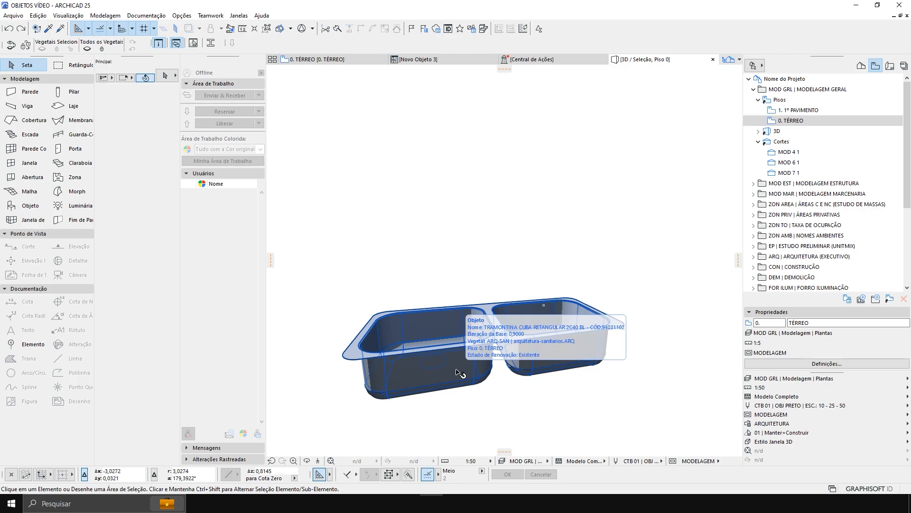
pyautogui.keyDown('shift'); pyautogui.moveTo(501, 347); pyautogui.dragTo(482, 340, button='middle'); pyautogui.keyUp('shift')
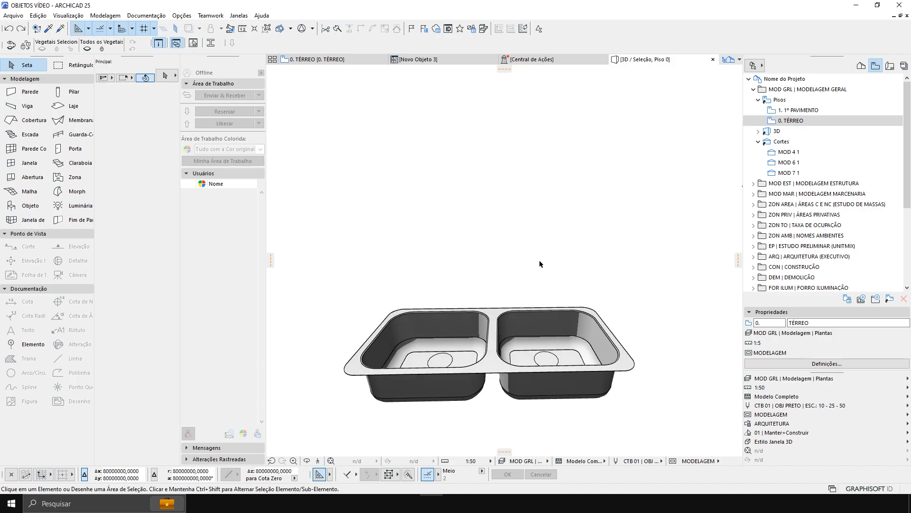
# Switch to the TÉRREO floor plan and check which 2D drawing is the placed Tramontina sink object.
pyautogui.press('F2')
pyautogui.moveTo(547, 280); pyautogui.dragTo(533, 288, button='middle')
pyautogui.press('Escape')
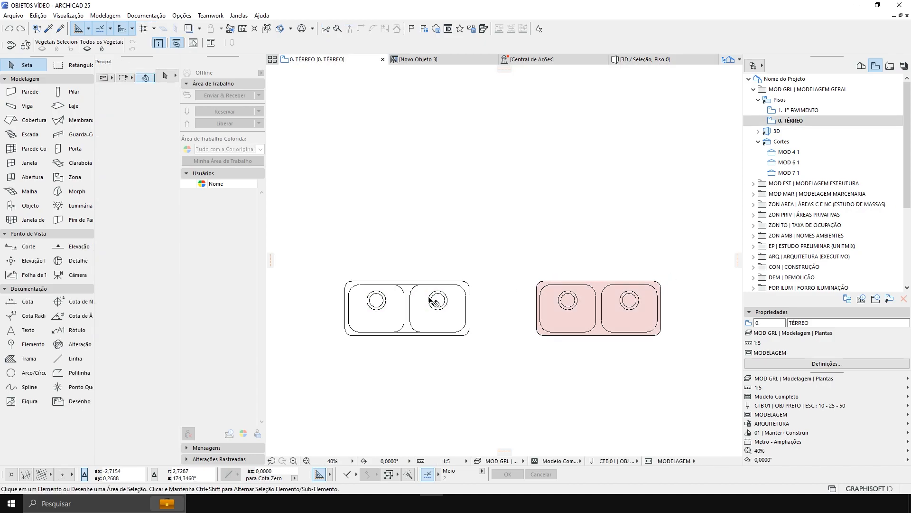
pyautogui.click(432, 299)
pyautogui.moveTo(475, 267); pyautogui.dragTo(471, 268, button='middle')
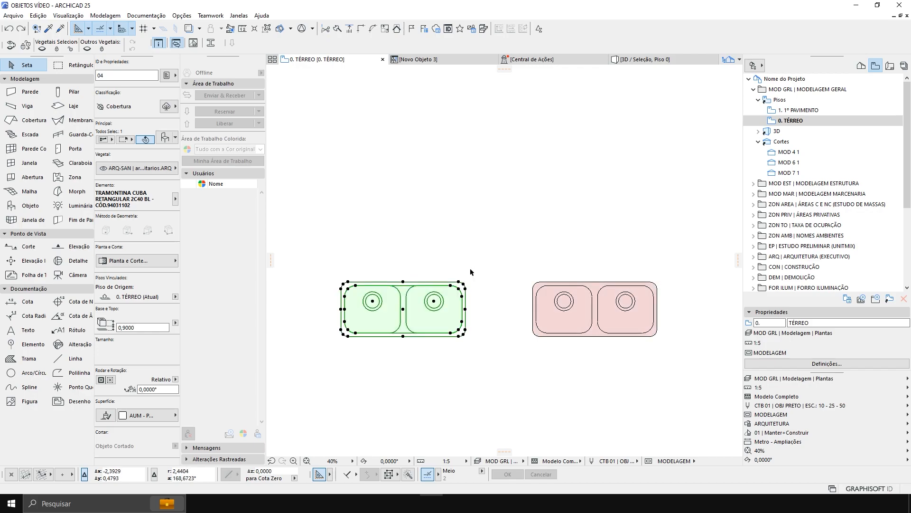
pyautogui.press('Escape')
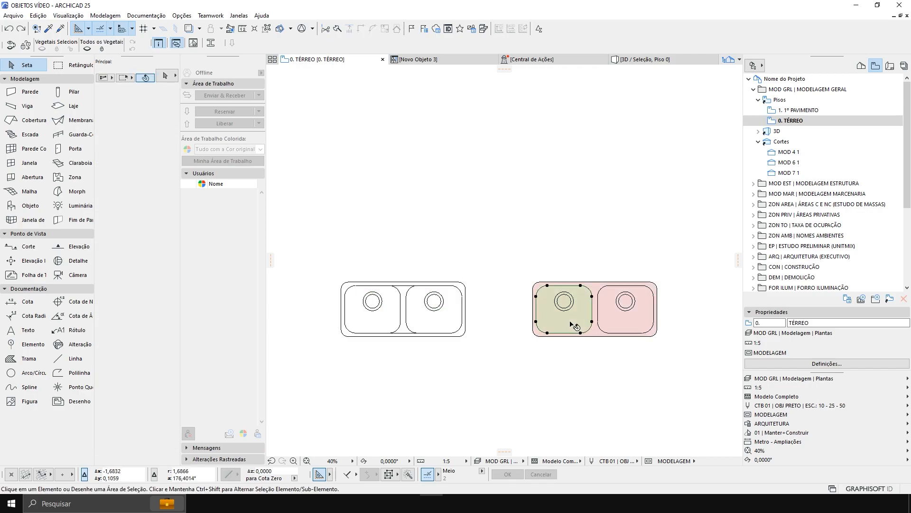
# Examine the separate fills and outlines that make up the pink-filled 2D drawing of the double-bowl sink.
pyautogui.click(570, 322)
pyautogui.moveTo(613, 316); pyautogui.dragTo(572, 327, button='middle')
pyautogui.keyDown('shift'); pyautogui.click(572, 326); pyautogui.keyUp('shift')
pyautogui.press('Escape')
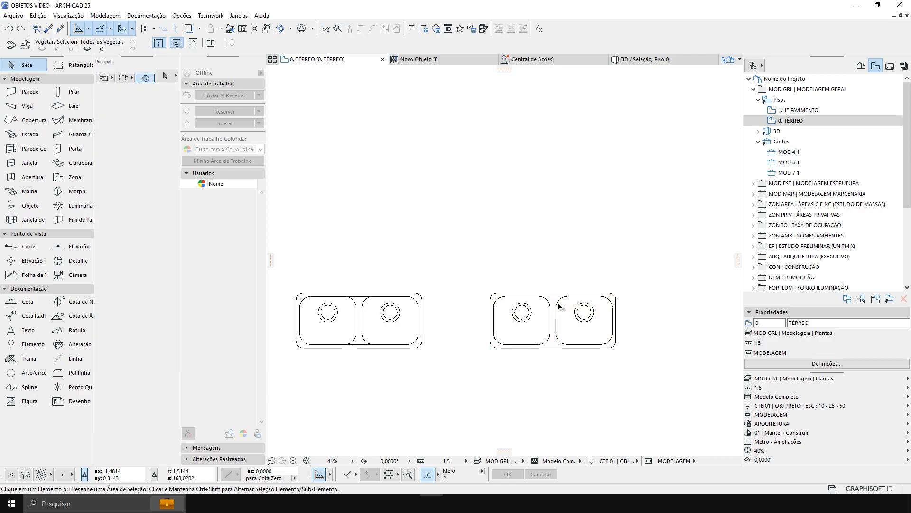
pyautogui.scroll(3, 558, 305)
pyautogui.click(551, 295)
pyautogui.click(579, 342)
pyautogui.scroll(-3, 517, 281)
pyautogui.moveTo(520, 280)
pyautogui.mouseDown(button='middle')
pyautogui.moveTo(506, 281)
pyautogui.moveTo(514, 272)
pyautogui.moveTo(522, 287)
pyautogui.mouseUp(button='middle')
pyautogui.press('Escape')
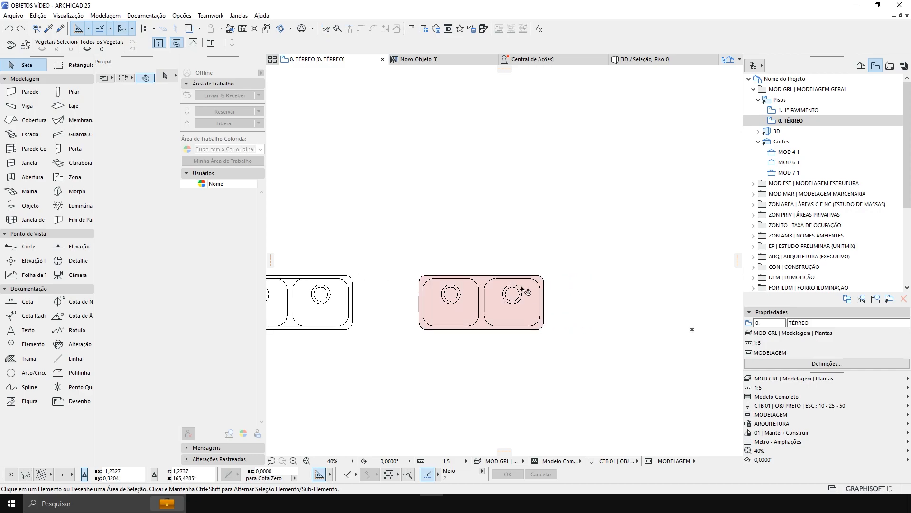
pyautogui.moveTo(571, 303); pyautogui.dragTo(572, 300, button='middle')
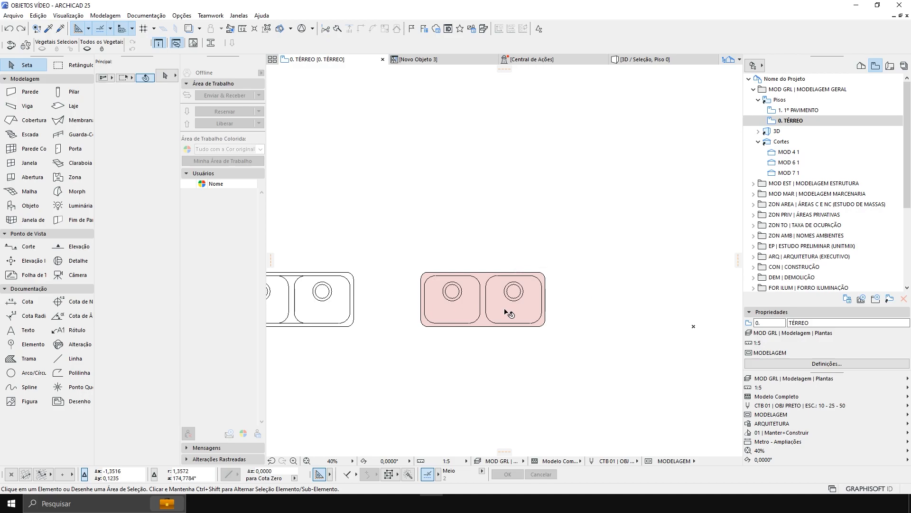
pyautogui.moveTo(479, 315); pyautogui.dragTo(499, 316, button='middle')
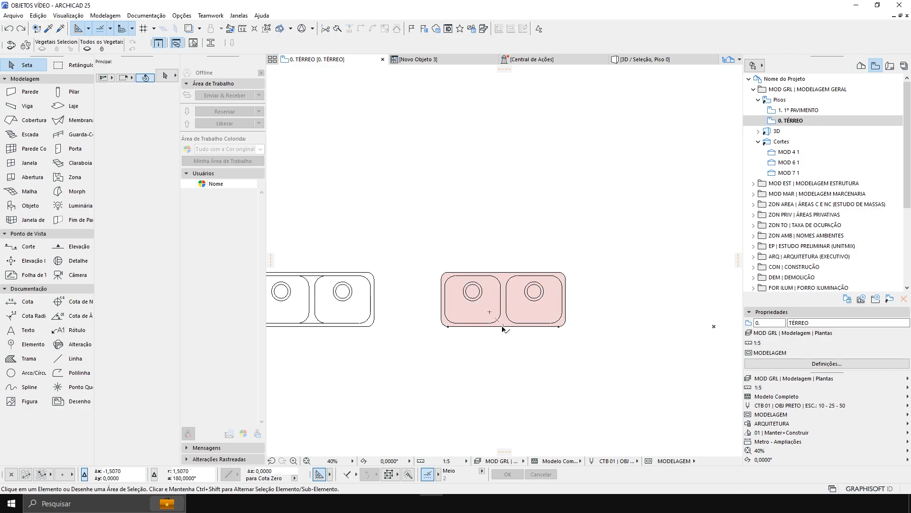
pyautogui.scroll(3, 504, 327)
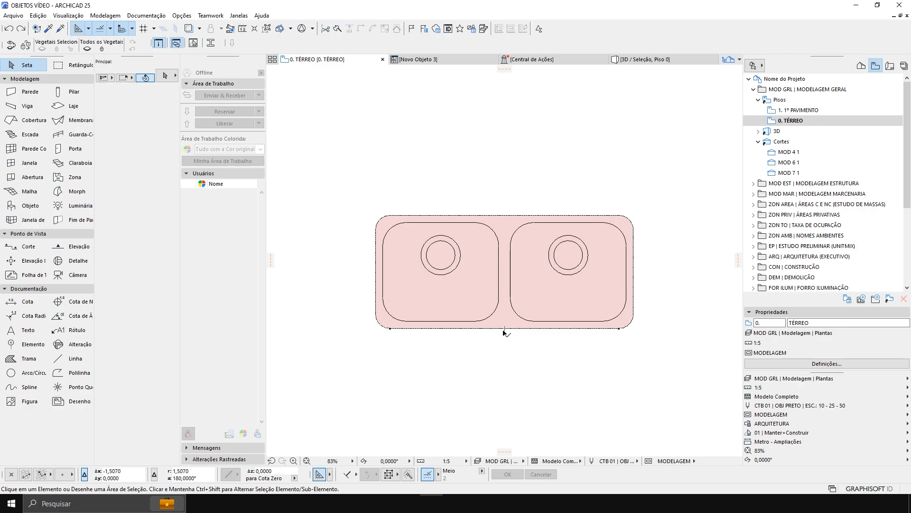
pyautogui.scroll(-3, 504, 327)
pyautogui.moveTo(503, 312); pyautogui.dragTo(417, 313, button='middle')
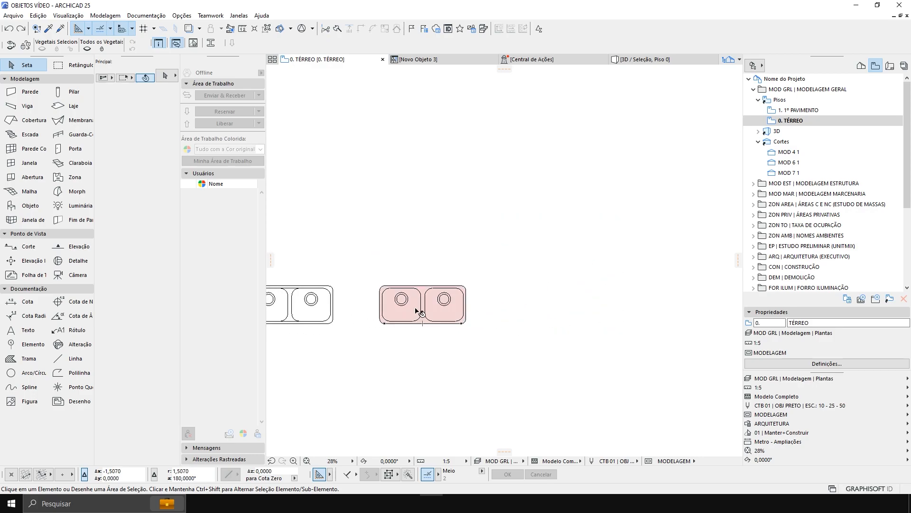
pyautogui.scroll(1, 413, 308)
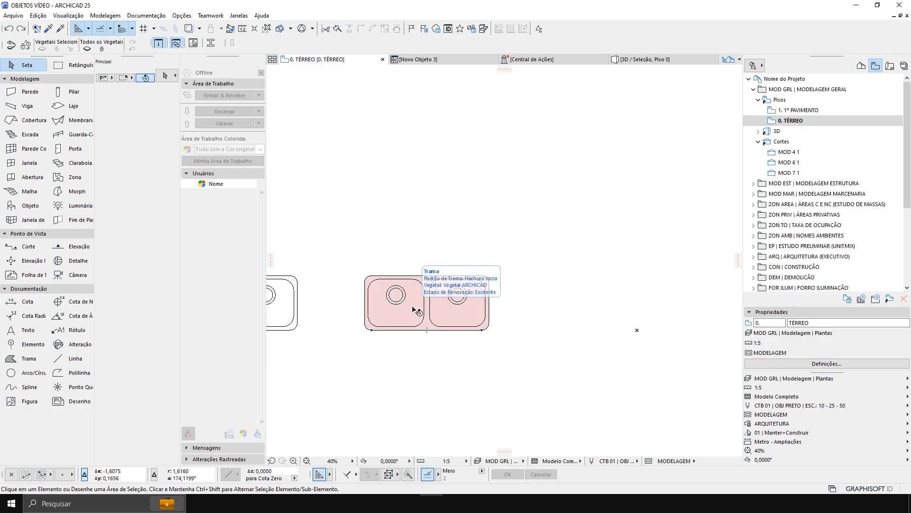
# Move the two bowl fills 1,5070 horizontally from the sink's bottom-edge midpoint to the project origin.
pyautogui.click(424, 306)
pyautogui.click(447, 317)
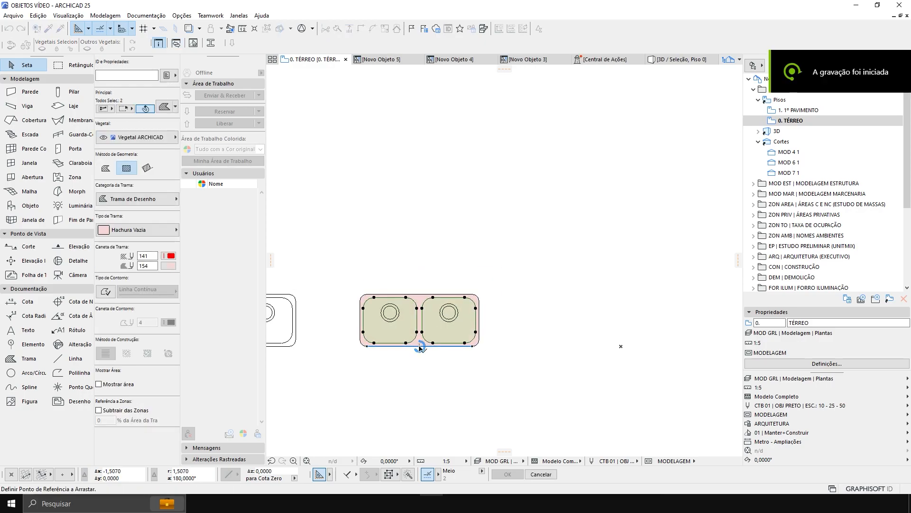
pyautogui.click(420, 346)
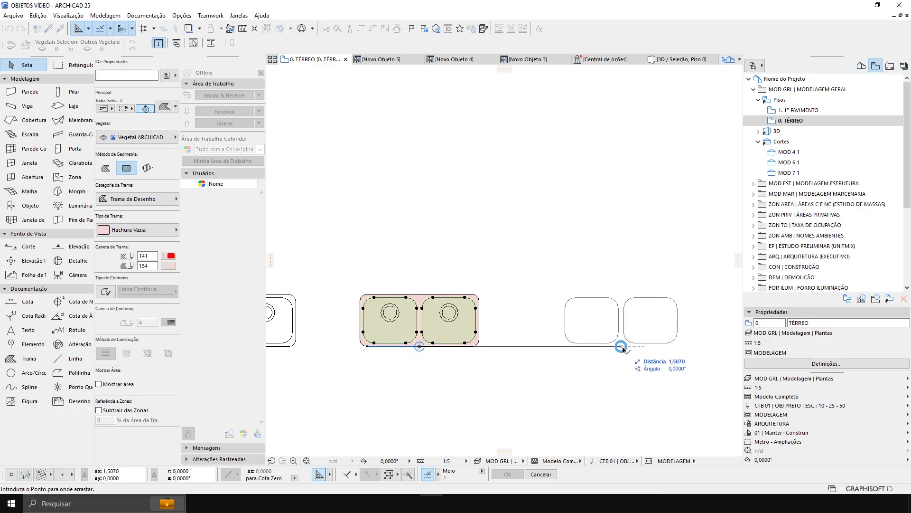
pyautogui.click(621, 347)
pyautogui.moveTo(630, 347); pyautogui.dragTo(590, 349, button='middle')
pyautogui.click(617, 359)
pyautogui.scroll(2, 627, 337)
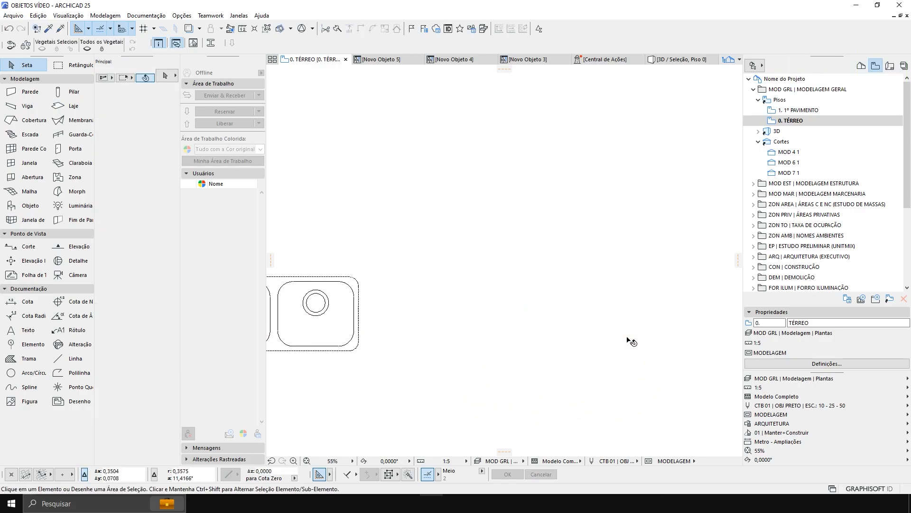
pyautogui.scroll(1, 628, 338)
pyautogui.moveTo(535, 343); pyautogui.dragTo(513, 348, button='middle')
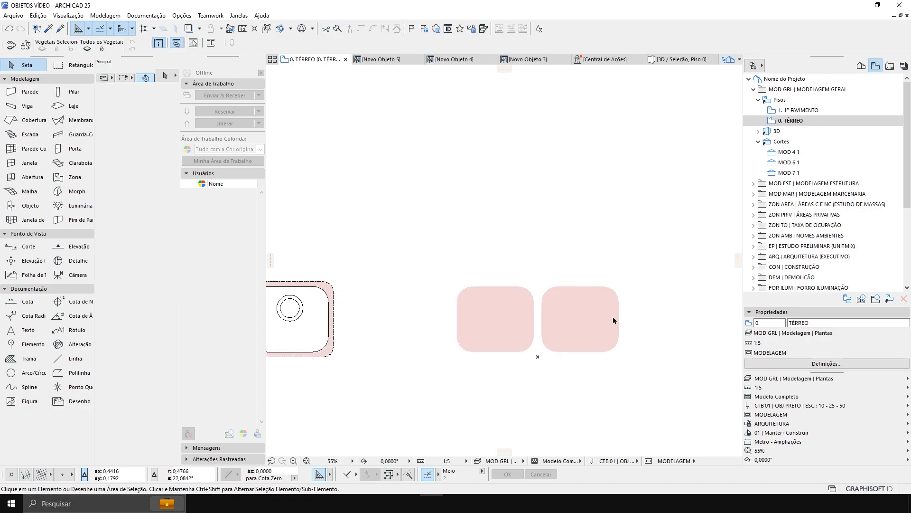
pyautogui.moveTo(360, 295); pyautogui.dragTo(376, 295, button='middle')
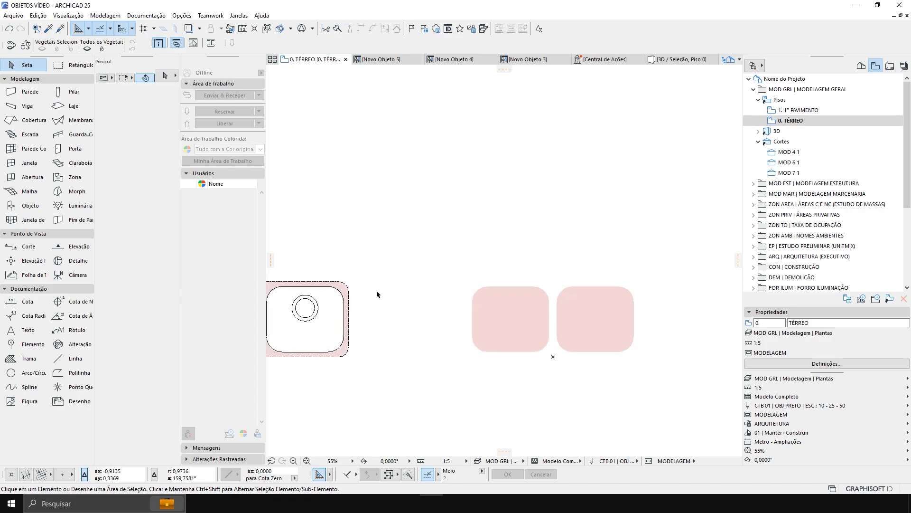
# Save the two separated bowl fills as an object named Novo Objeto 6 in Biblioteca Interna.
pyautogui.click(573, 349)
pyautogui.keyDown('shift'); pyautogui.click(527, 337); pyautogui.keyUp('shift')
pyautogui.moveTo(571, 313); pyautogui.dragTo(550, 321, button='middle')
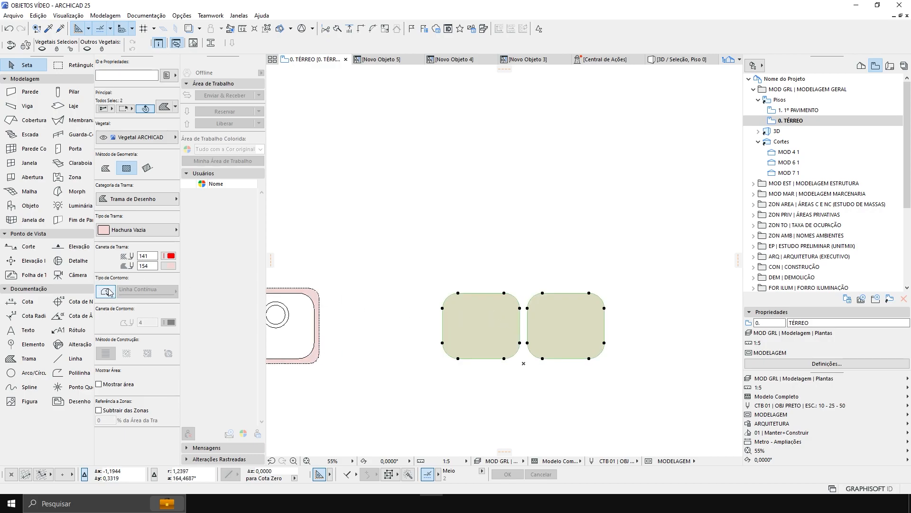
pyautogui.moveTo(547, 326); pyautogui.dragTo(543, 325, button='middle')
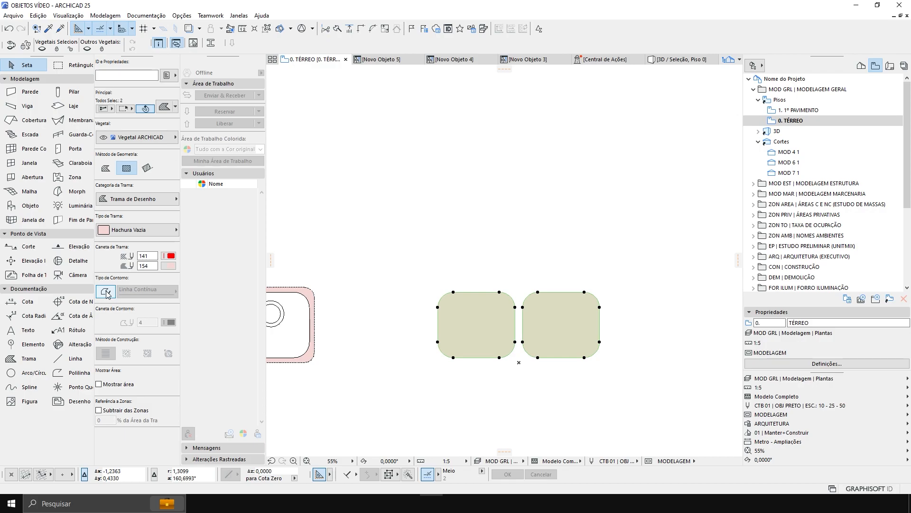
pyautogui.moveTo(455, 292); pyautogui.dragTo(462, 280, button='middle')
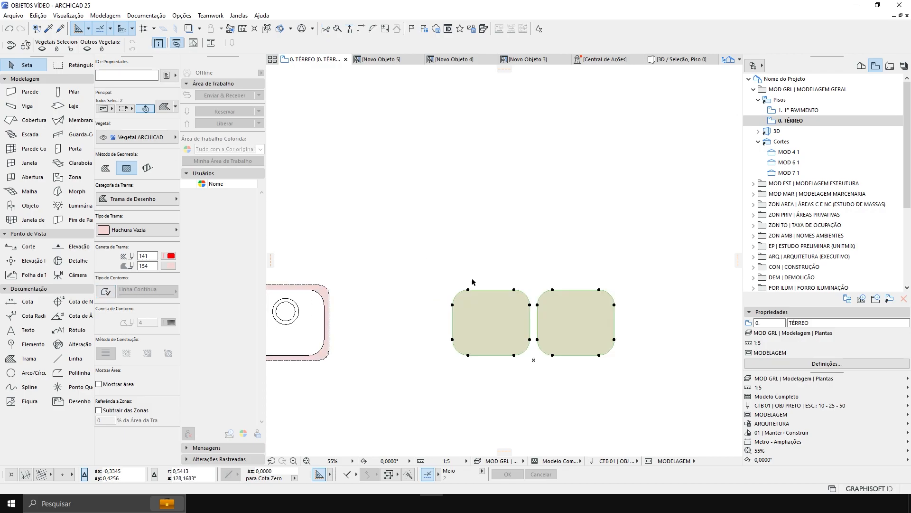
pyautogui.click(13, 16)
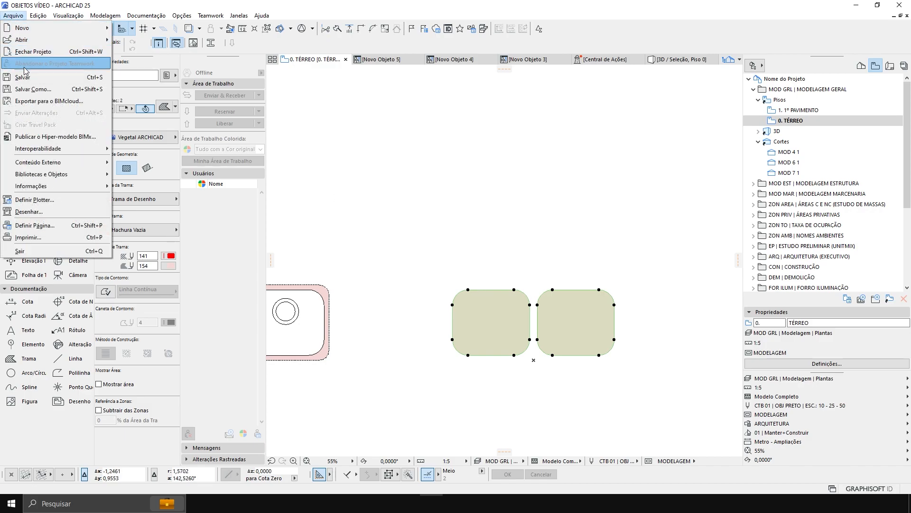
pyautogui.moveTo(39, 176)
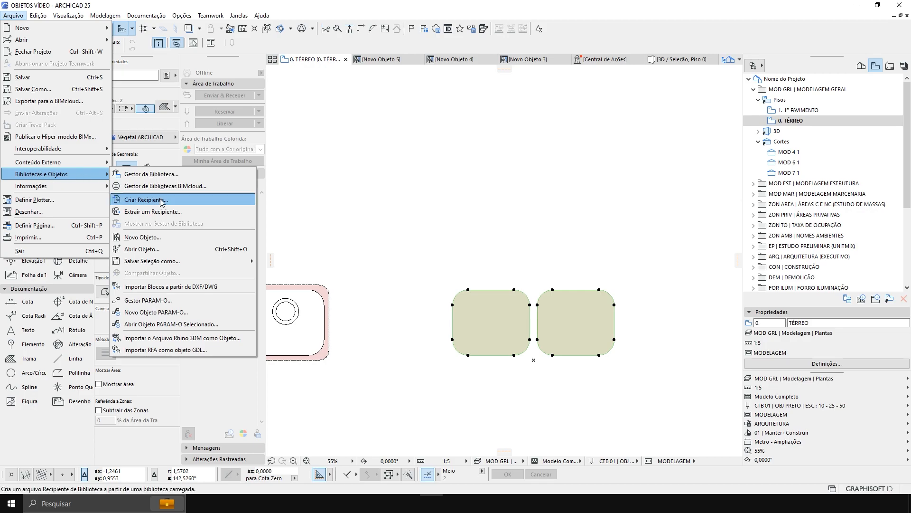
pyautogui.moveTo(200, 263)
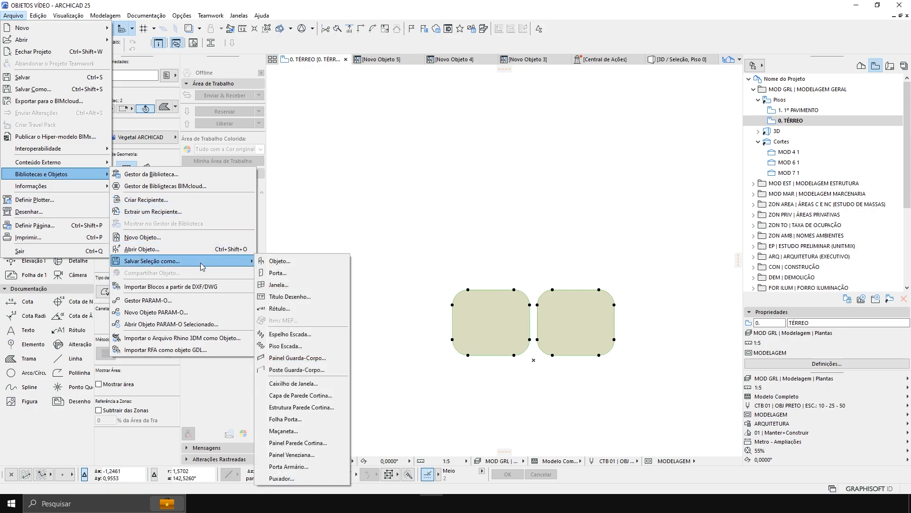
pyautogui.click(291, 263)
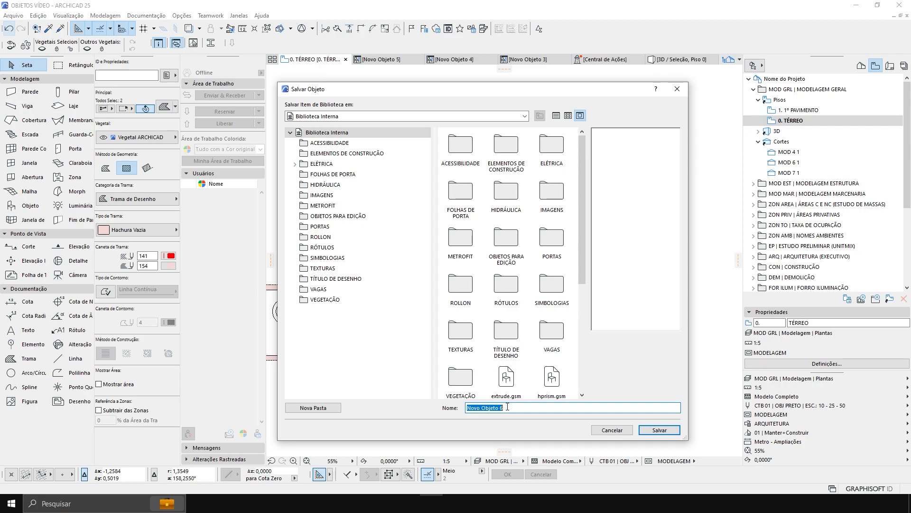
pyautogui.click(660, 430)
pyautogui.click(545, 281)
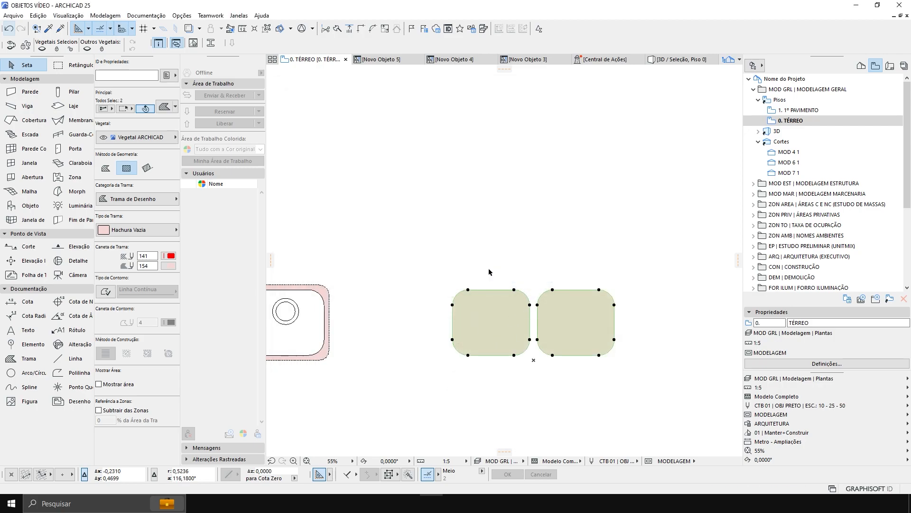
# Place the Novo Objeto 6 object in the plan above the original bowl fills and select it.
pyautogui.moveTo(509, 247); pyautogui.dragTo(504, 274, button='middle')
pyautogui.press('Escape')
pyautogui.click(30, 208)
pyautogui.click(445, 235)
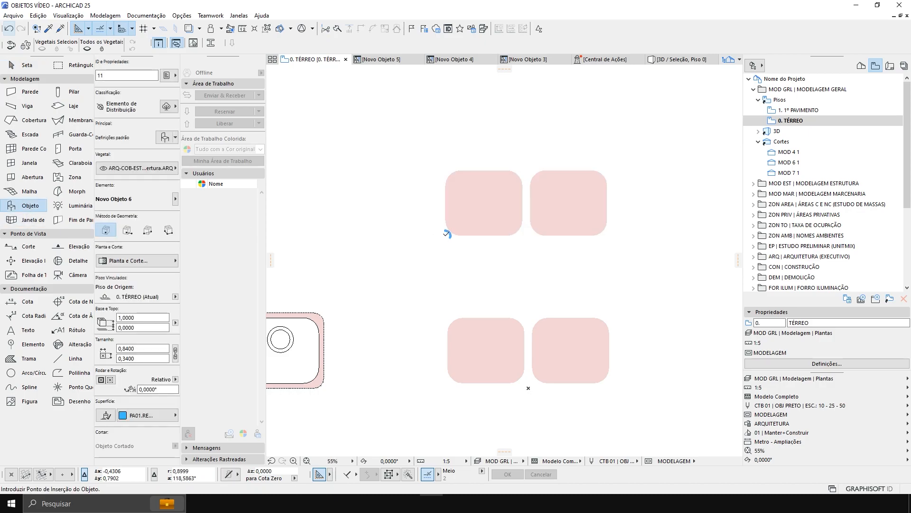
pyautogui.press('Escape')
pyautogui.click(446, 236)
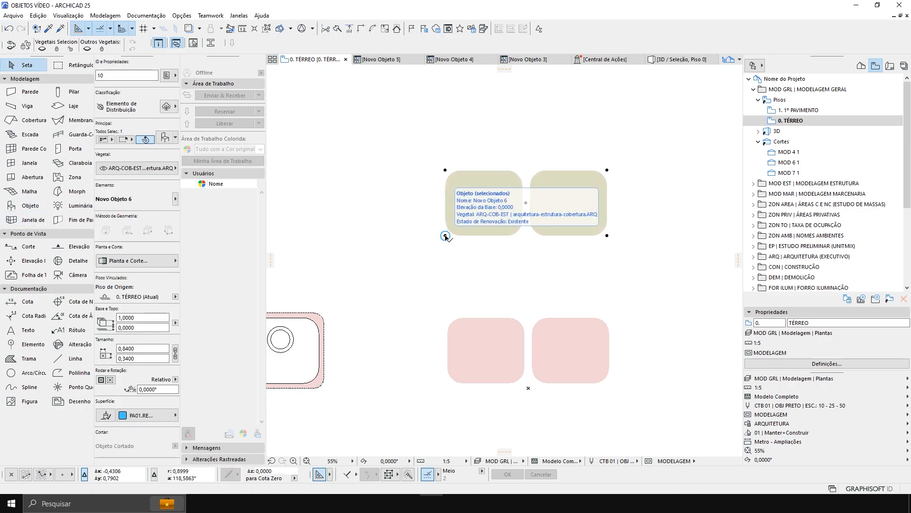
# Open the 2D script of Novo Objeto 6 and examine the header values and node lists of both bowl polygons.
pyautogui.hotkey('ctrl', 'shift', 'o')
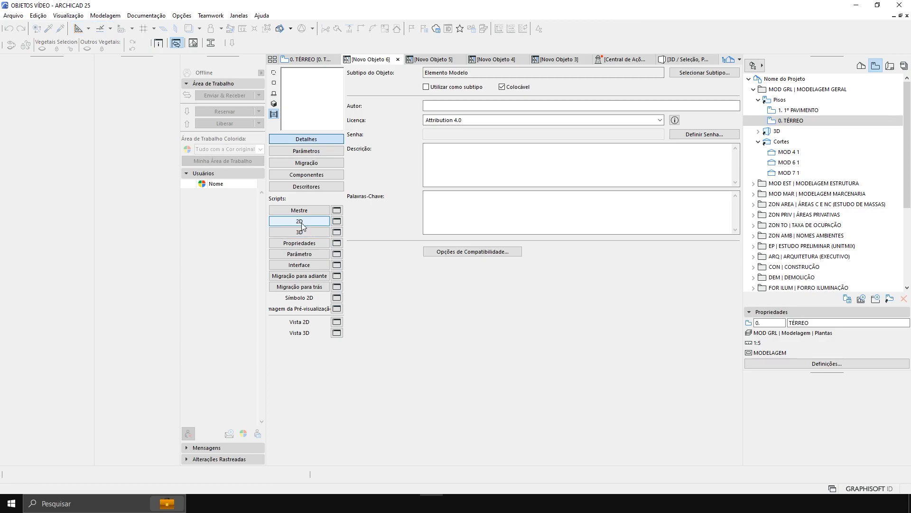
pyautogui.click(300, 222)
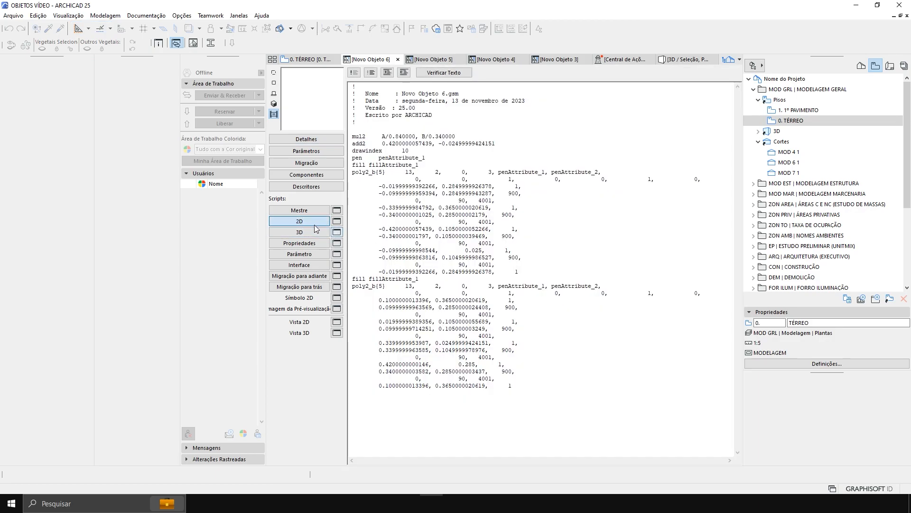
pyautogui.moveTo(507, 271); pyautogui.dragTo(355, 185)
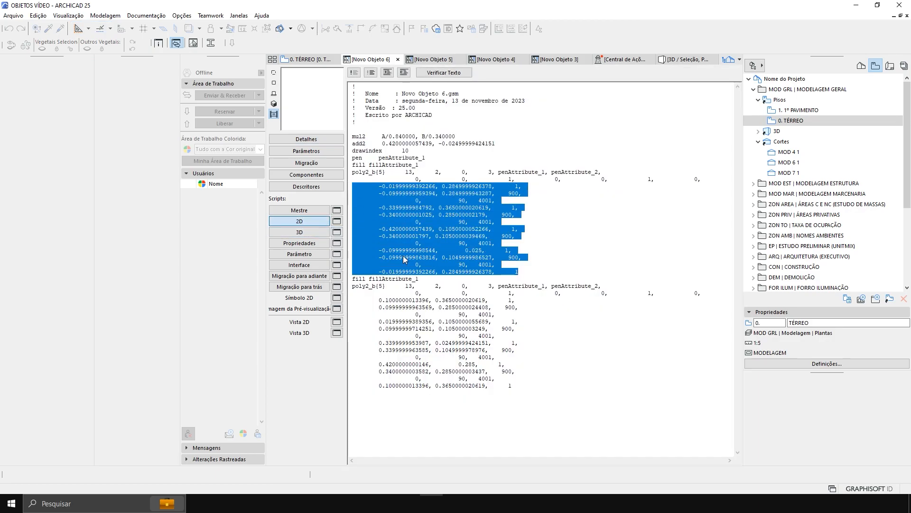
pyautogui.moveTo(515, 386); pyautogui.dragTo(350, 300)
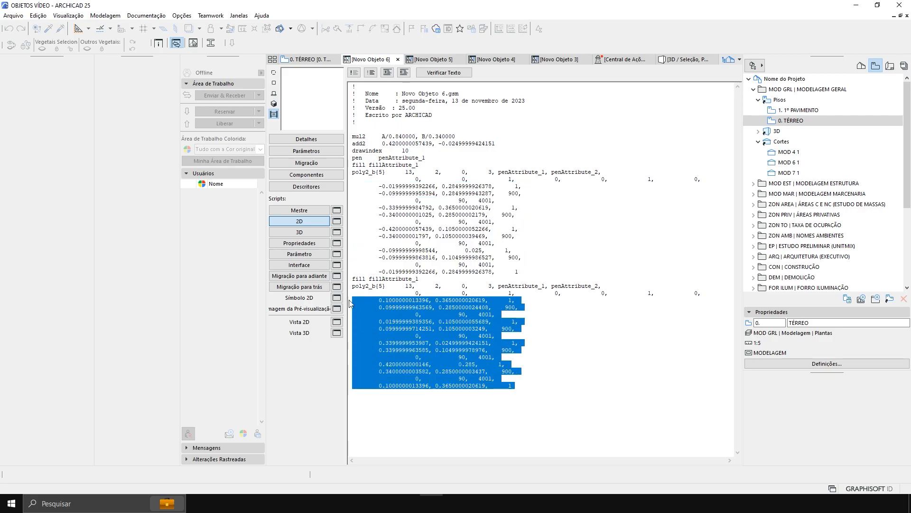
pyautogui.click(363, 173)
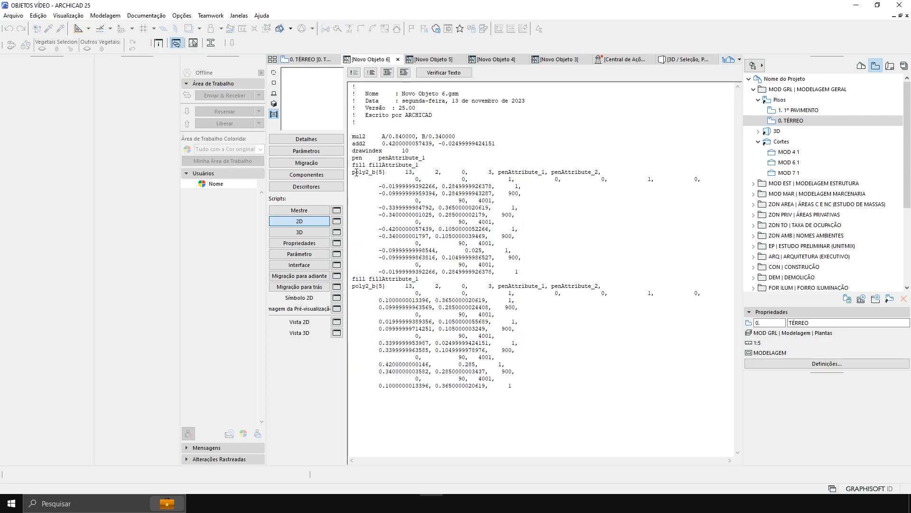
pyautogui.moveTo(355, 172); pyautogui.dragTo(363, 173)
pyautogui.moveTo(416, 179); pyautogui.dragTo(696, 178)
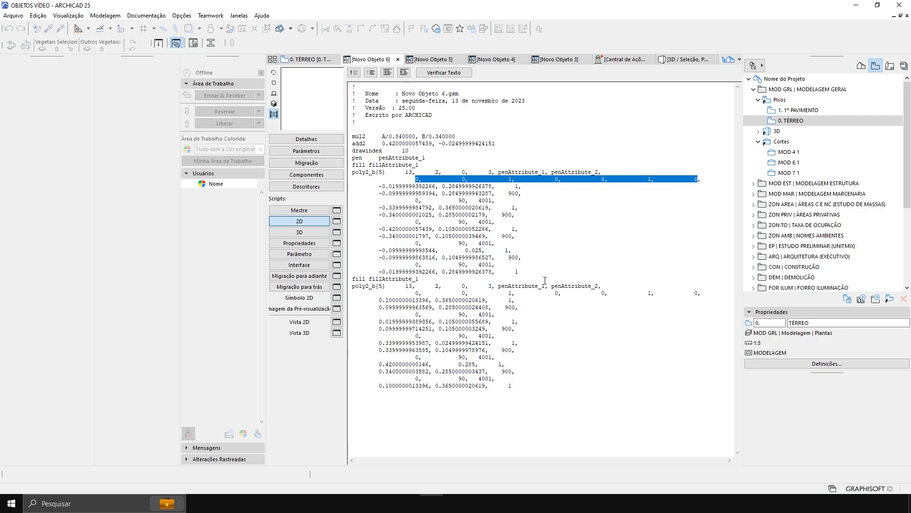
pyautogui.moveTo(702, 297); pyautogui.dragTo(482, 294)
pyautogui.moveTo(713, 292); pyautogui.dragTo(350, 292)
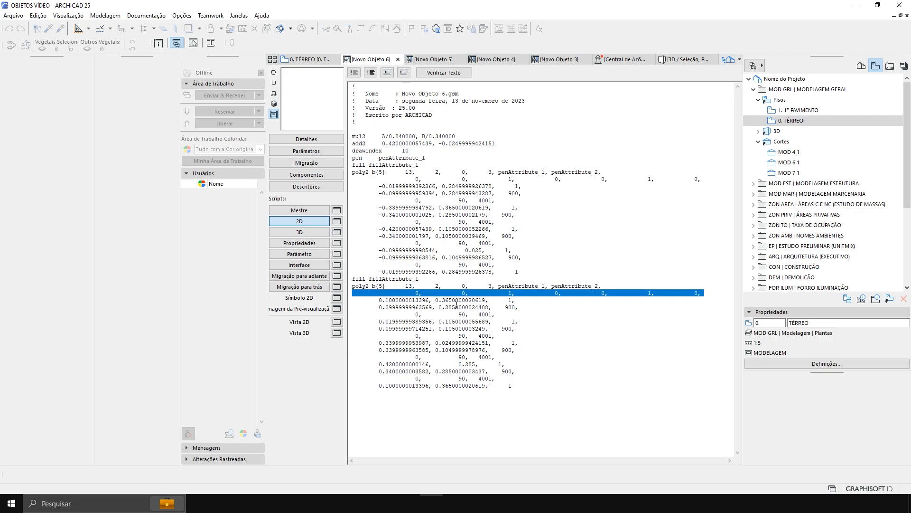
pyautogui.click(443, 328)
# Replace the entire 3D script of the Tramontina double-bowl sink with the first polygon's node coordinates from Novo Objeto 6's 2D script.
pyautogui.moveTo(519, 272); pyautogui.dragTo(355, 185)
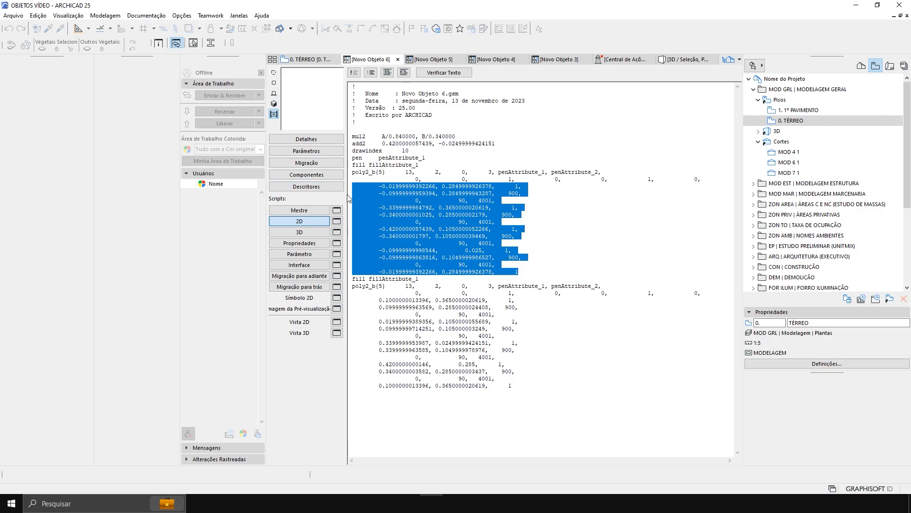
pyautogui.moveTo(520, 272); pyautogui.dragTo(354, 185)
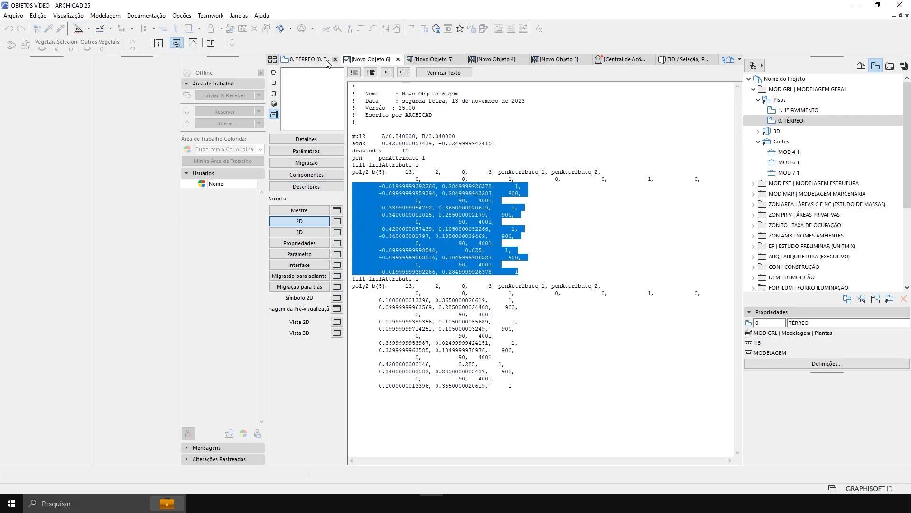
pyautogui.click(309, 59)
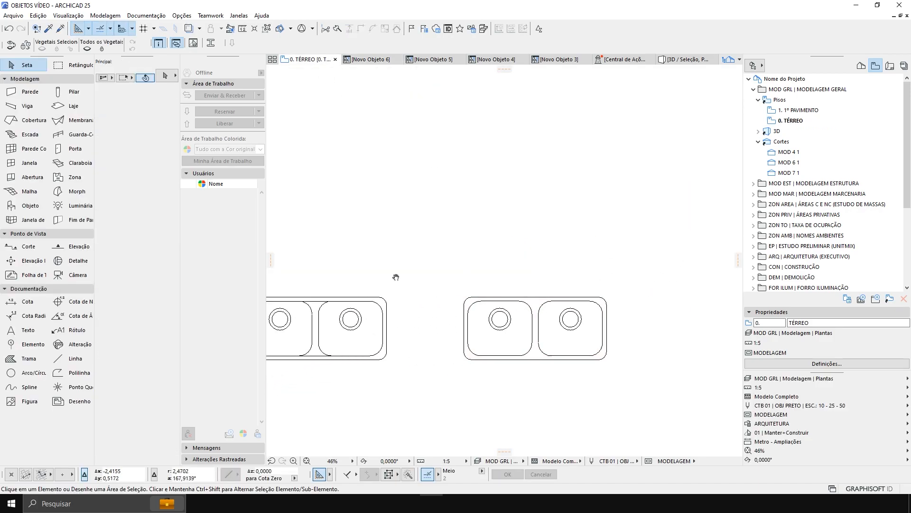
pyautogui.click(431, 320)
pyautogui.hotkey('ctrl', 'shift', 'o')
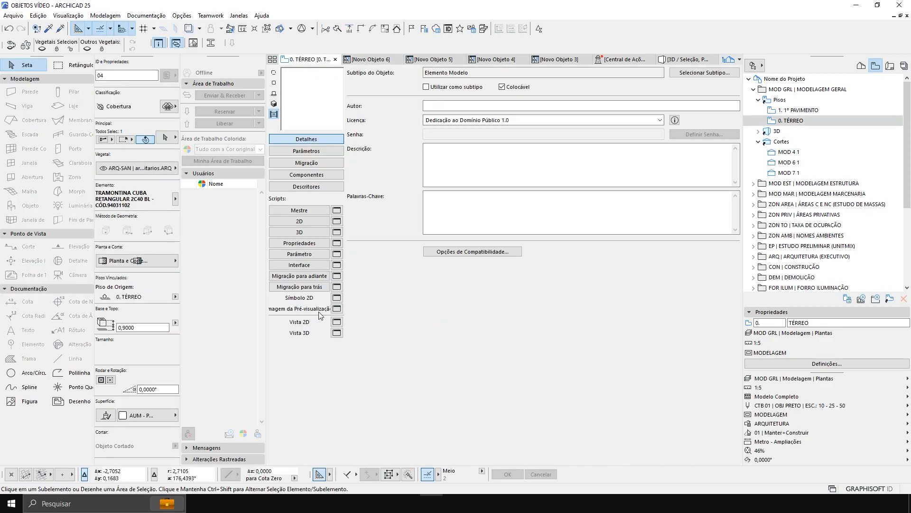
pyautogui.click(300, 231)
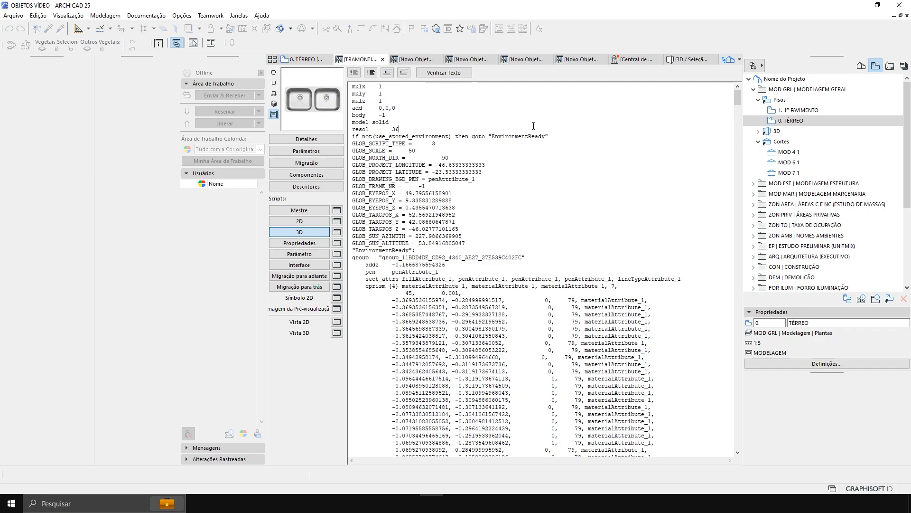
pyautogui.hotkey('ctrl', 'a')
pyautogui.press('Delete')
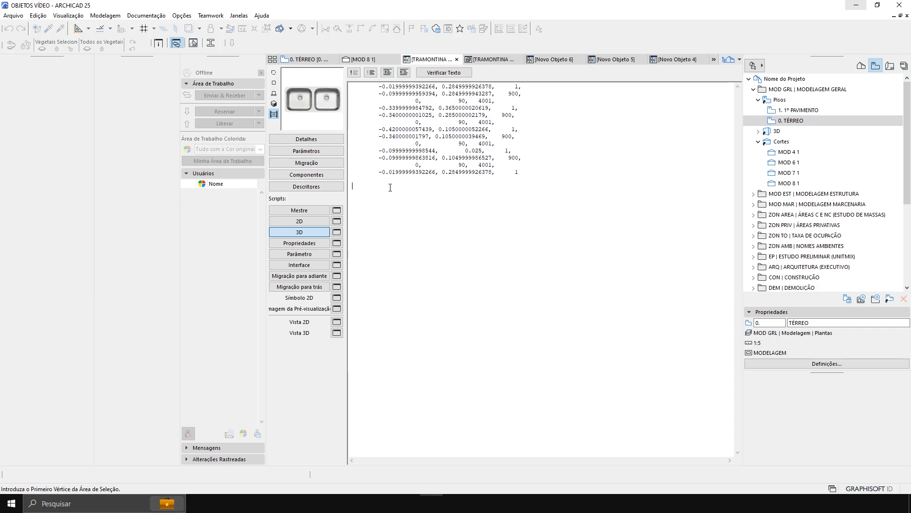
# Start an extrude statement below the coordinates with nsp/3 as the node count and 0,0 as the horizontal displacement.
pyautogui.write('extrude')
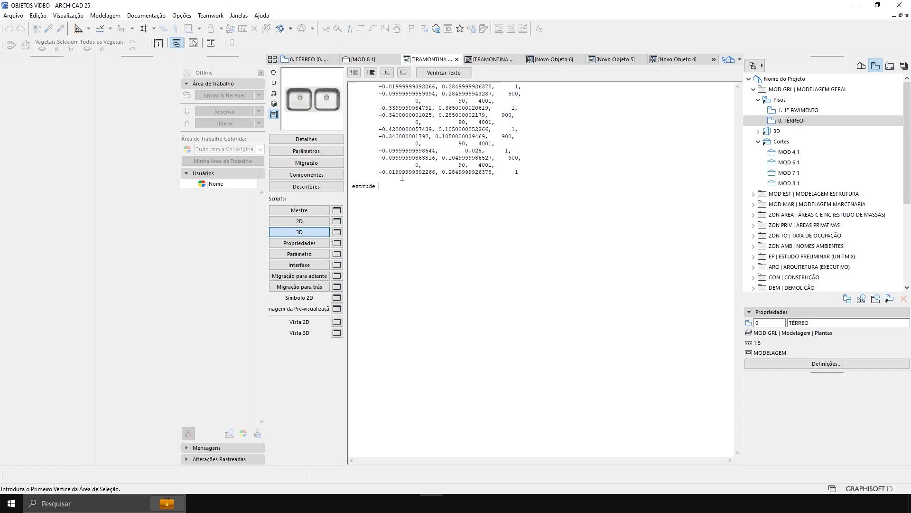
pyautogui.write('sp')
pyautogui.write('0,0,')
# Measure the bowl's depth in section MOD 8 1 and enter .165 as the vertical displacement of the extrude statement.
pyautogui.click(353, 59)
pyautogui.moveTo(473, 253); pyautogui.dragTo(456, 228, button='middle')
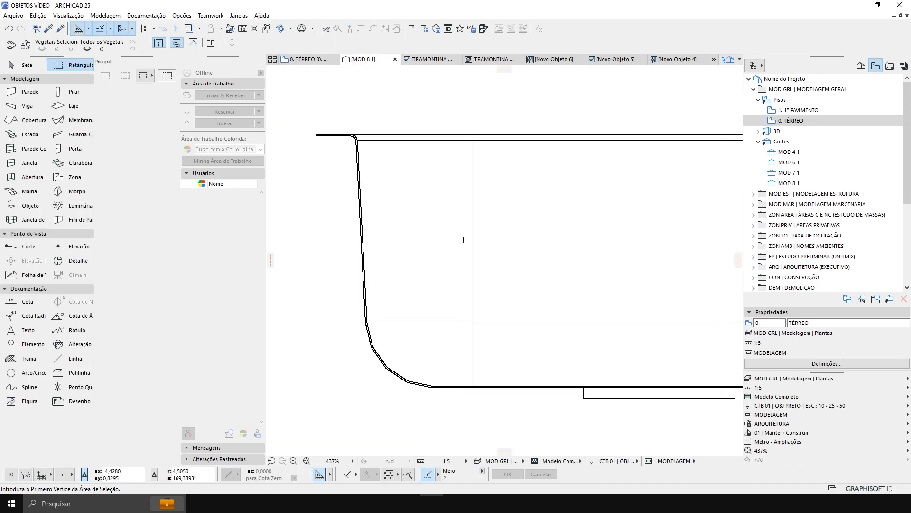
pyautogui.press('m')
pyautogui.click(473, 137)
pyautogui.scroll(4, 476, 394)
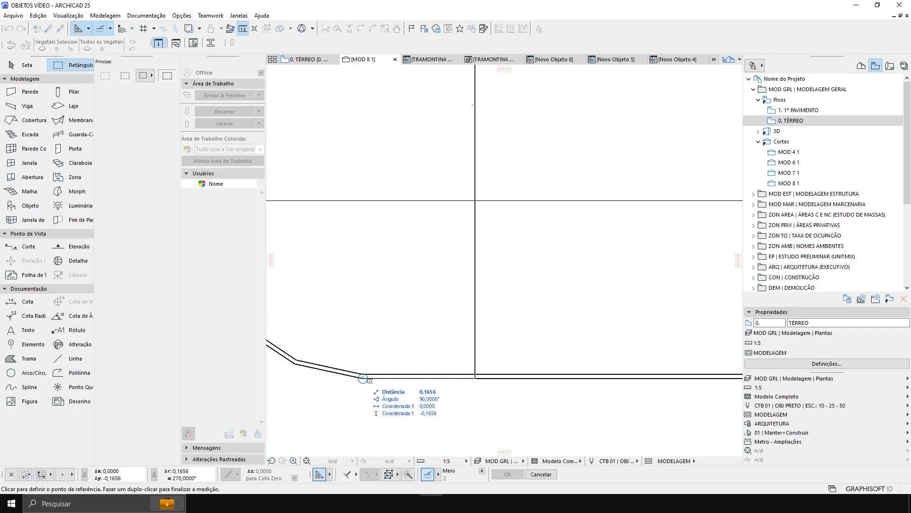
pyautogui.press('Escape')
pyautogui.click(430, 60)
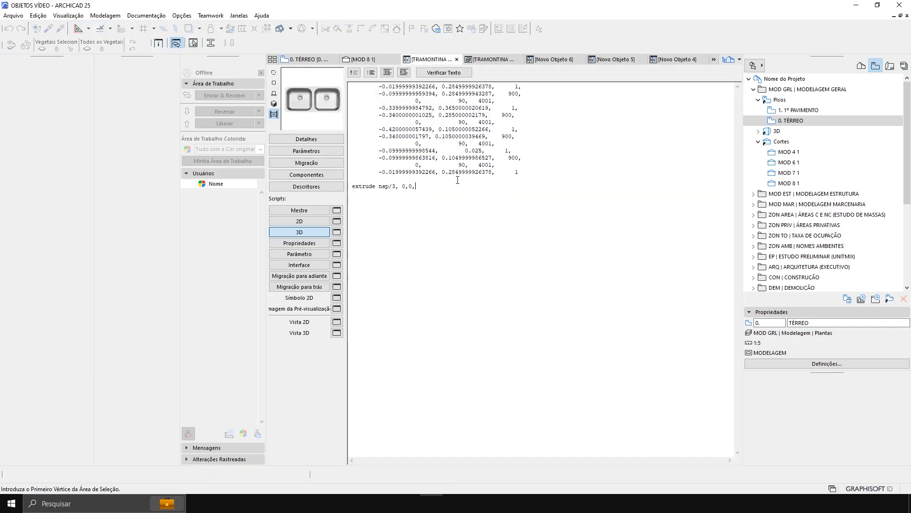
pyautogui.write('.165,')
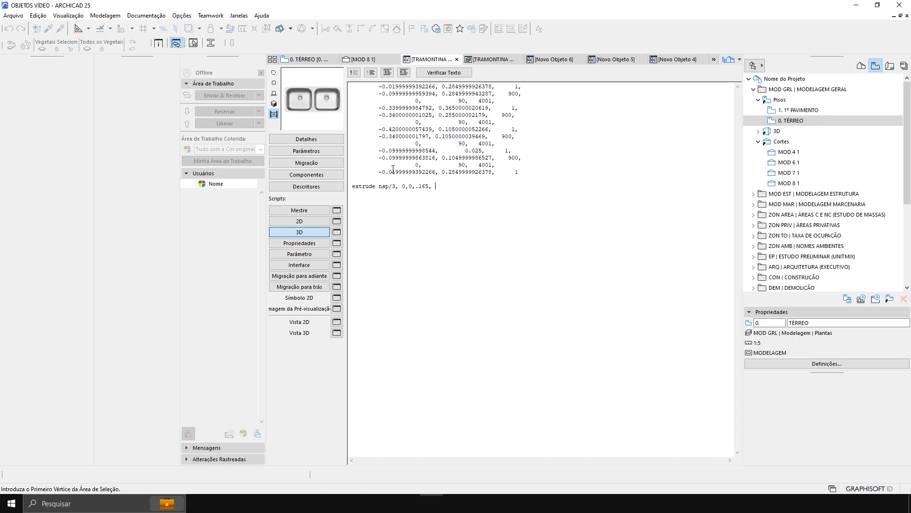
# Consult the EXTRUDE mask codes in the browser's GDL reference and set the statement's mask to 1+2+16+32.
pyautogui.click(409, 503)
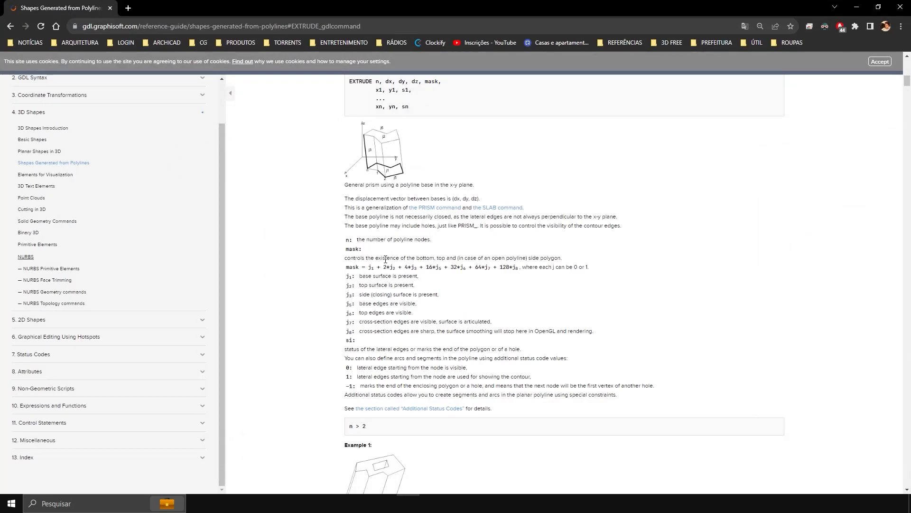
pyautogui.moveTo(374, 269); pyautogui.dragTo(441, 286)
pyautogui.click(420, 286)
pyautogui.click(857, 7)
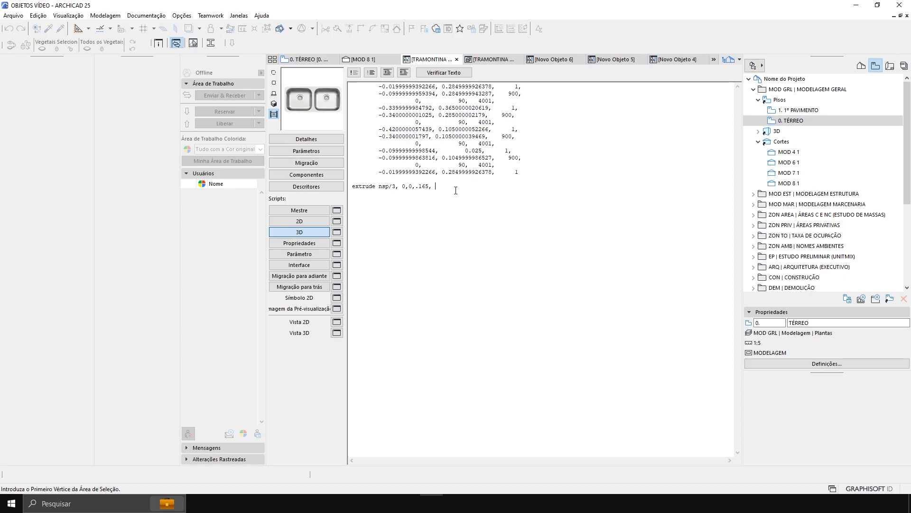
pyautogui.write('1+2+16+32')
# Complete the extrude statement with get(nsp) after the mask.
pyautogui.moveTo(471, 185); pyautogui.dragTo(415, 185)
pyautogui.click(363, 186)
pyautogui.moveTo(428, 186); pyautogui.dragTo(418, 186)
pyautogui.click(420, 187)
pyautogui.doubleClick(424, 186)
pyautogui.click(473, 186)
pyautogui.write('ge')
pyautogui.write('t(')
pyautogui.write('n')
# Insert put before the first node coordinate and realign that line with the rest of the list.
pyautogui.write('put')
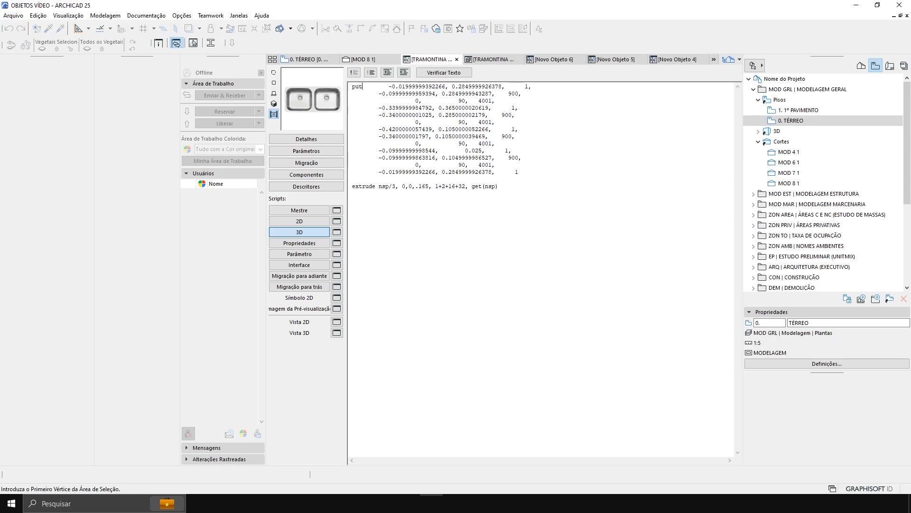
pyautogui.click(388, 86)
pyautogui.press('BackSpace')
pyautogui.press('BackSpace')
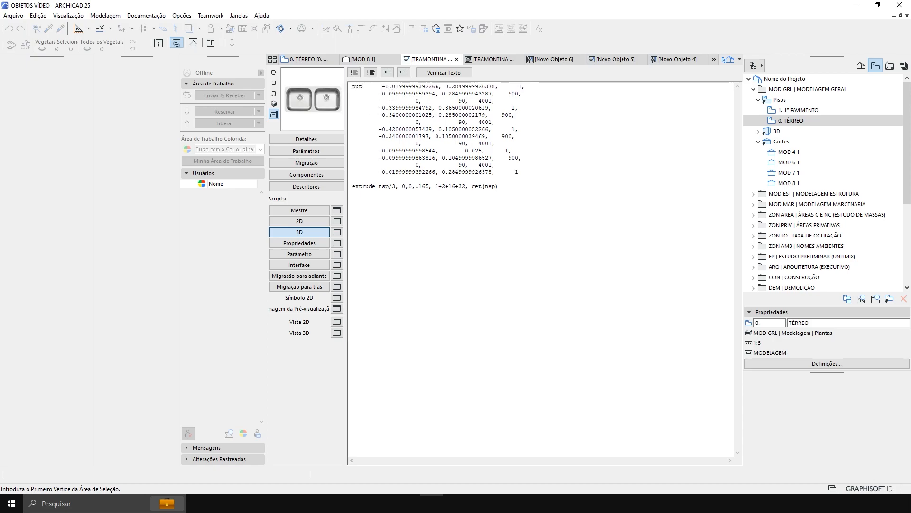
pyautogui.press('BackSpace')
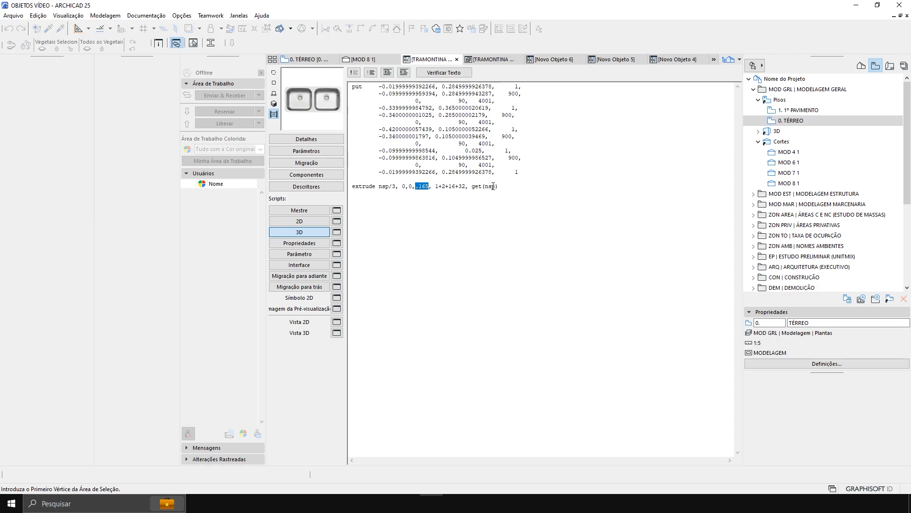
# Review the extrude statement's values and inspect the extruded bowl from several angles in the object's 3D view.
pyautogui.click(411, 186)
pyautogui.hotkey('shift', 'End')
pyautogui.keyDown('shift'); pyautogui.click(352, 186); pyautogui.keyUp('shift')
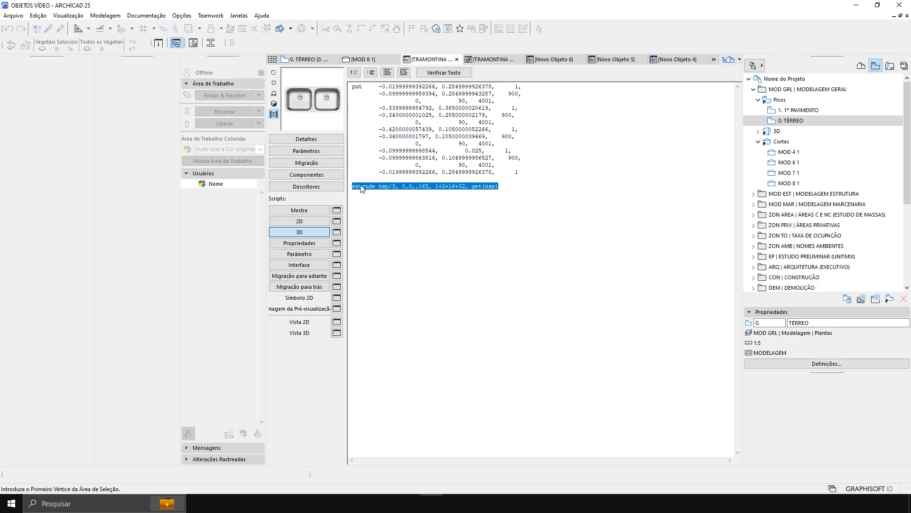
pyautogui.click(412, 186)
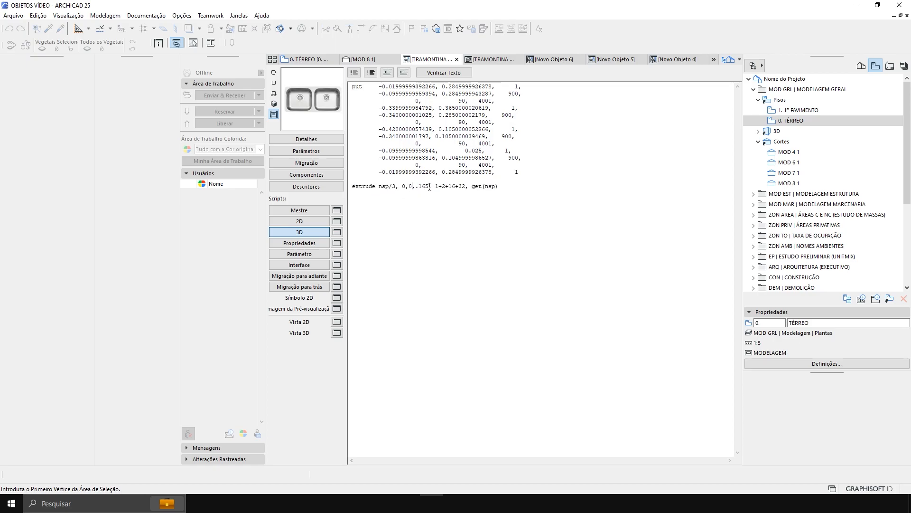
pyautogui.moveTo(429, 186); pyautogui.dragTo(416, 186)
pyautogui.click(489, 60)
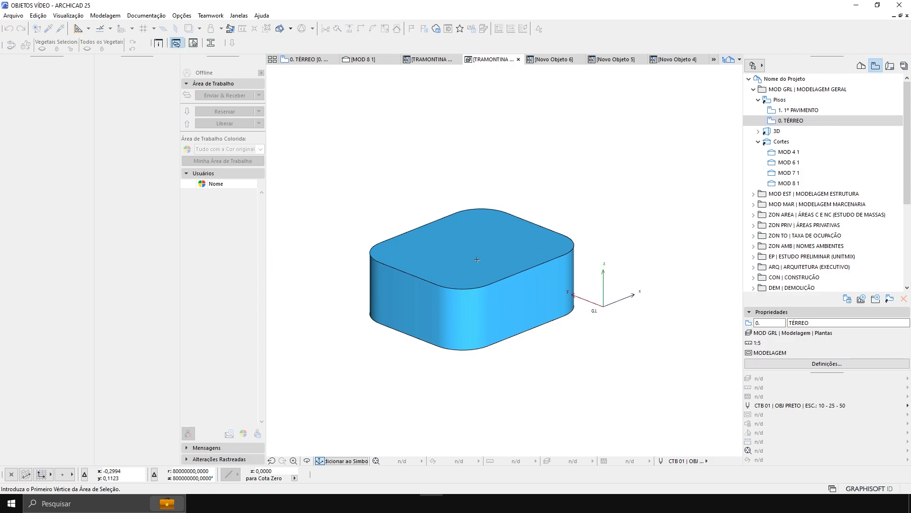
pyautogui.keyDown('shift'); pyautogui.moveTo(478, 255); pyautogui.dragTo(514, 256, button='middle'); pyautogui.keyUp('shift')
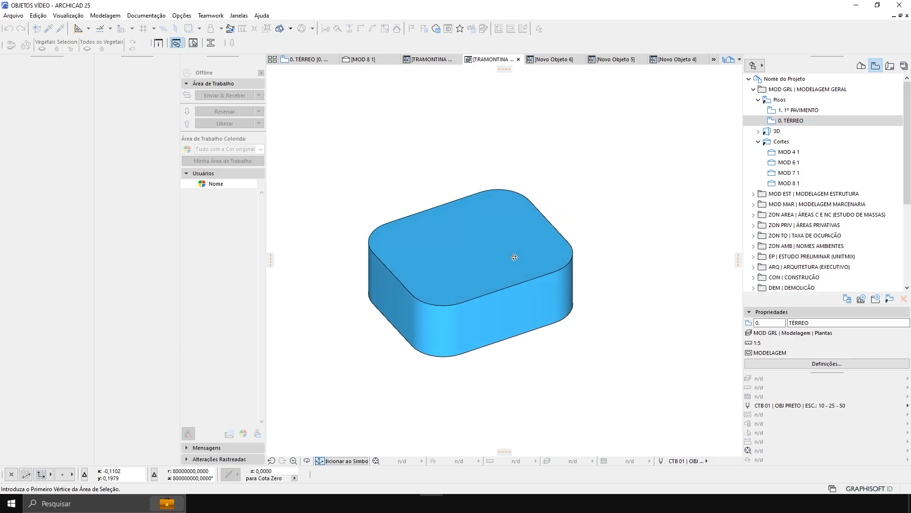
pyautogui.keyDown('shift'); pyautogui.moveTo(447, 224); pyautogui.dragTo(497, 239, button='middle'); pyautogui.keyUp('shift')
pyautogui.keyDown('shift'); pyautogui.moveTo(504, 163); pyautogui.dragTo(472, 285, button='middle'); pyautogui.keyUp('shift')
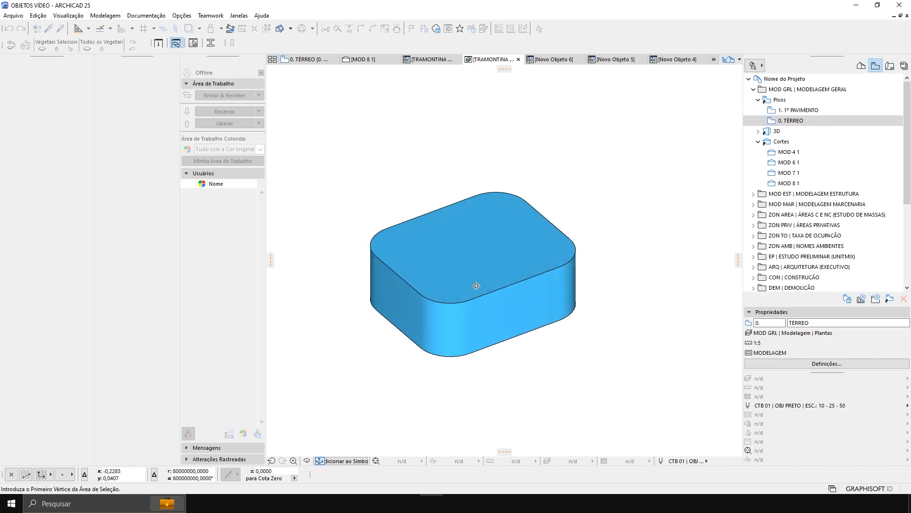
# Try the extrude mask without its top-surface value and inspect the bowl's top and base in the 3D view.
pyautogui.click(430, 59)
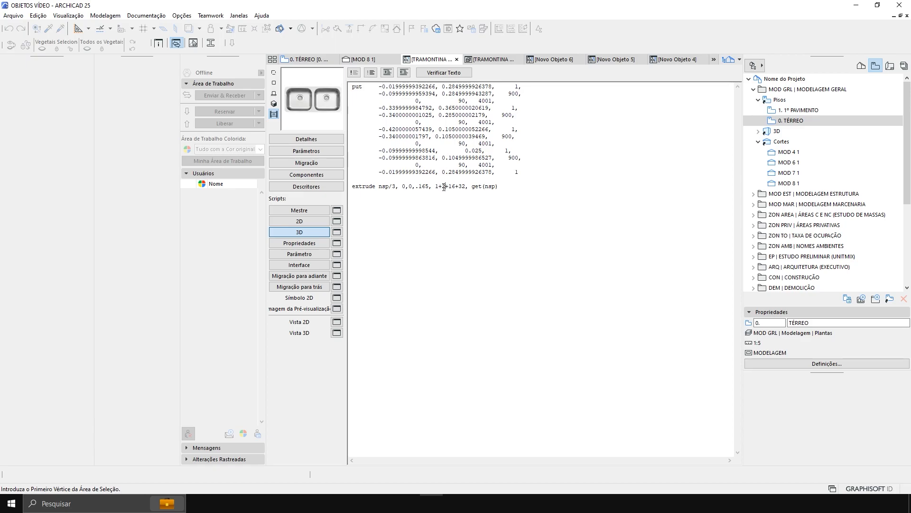
pyautogui.click(487, 59)
pyautogui.keyDown('shift'); pyautogui.moveTo(484, 295); pyautogui.dragTo(486, 241, button='middle'); pyautogui.keyUp('shift')
pyautogui.click(427, 59)
pyautogui.click(440, 186)
pyautogui.click(489, 60)
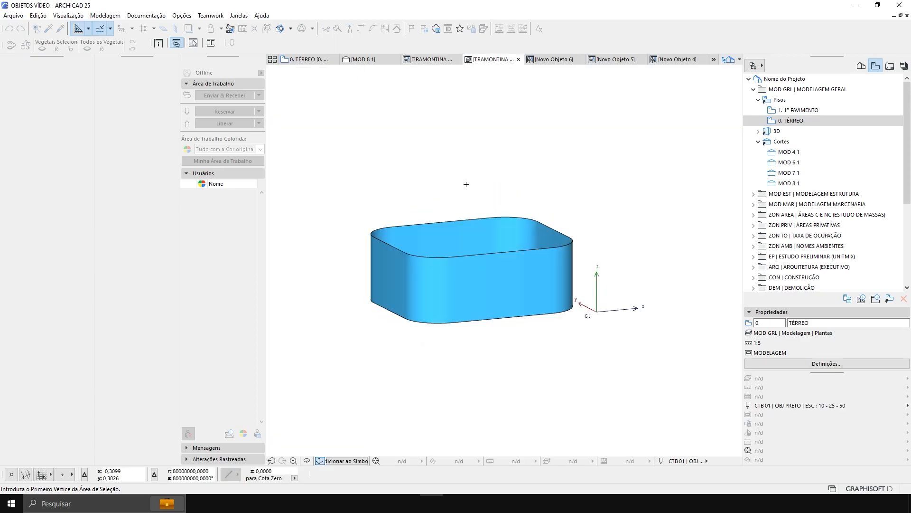
pyautogui.click(427, 60)
pyautogui.click(488, 60)
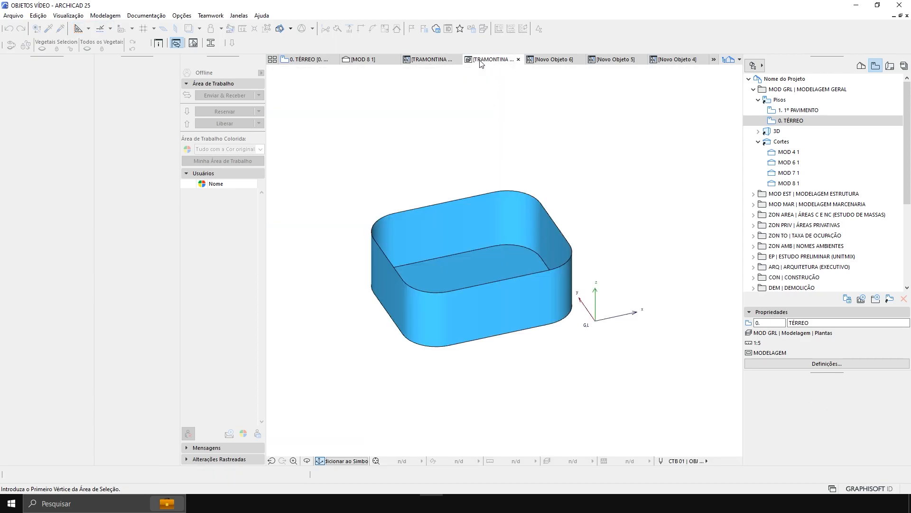
# Set the mask's base-surface value to 0, remove its base-edge value 16, and preview the bowl from below in 3D.
pyautogui.click(427, 59)
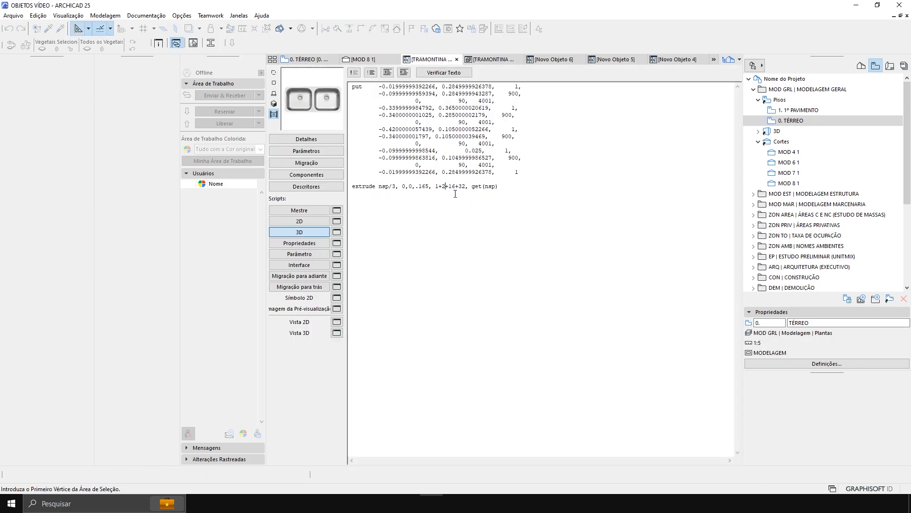
pyautogui.click(489, 59)
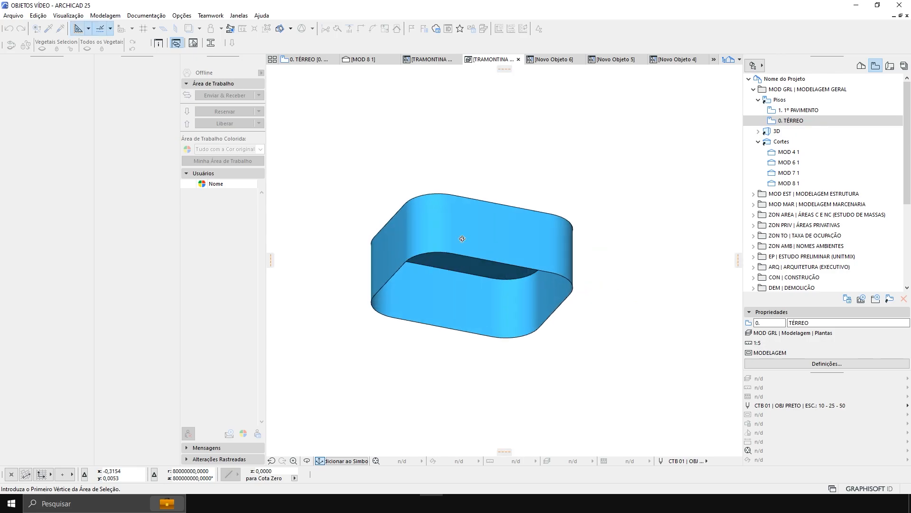
pyautogui.click(430, 59)
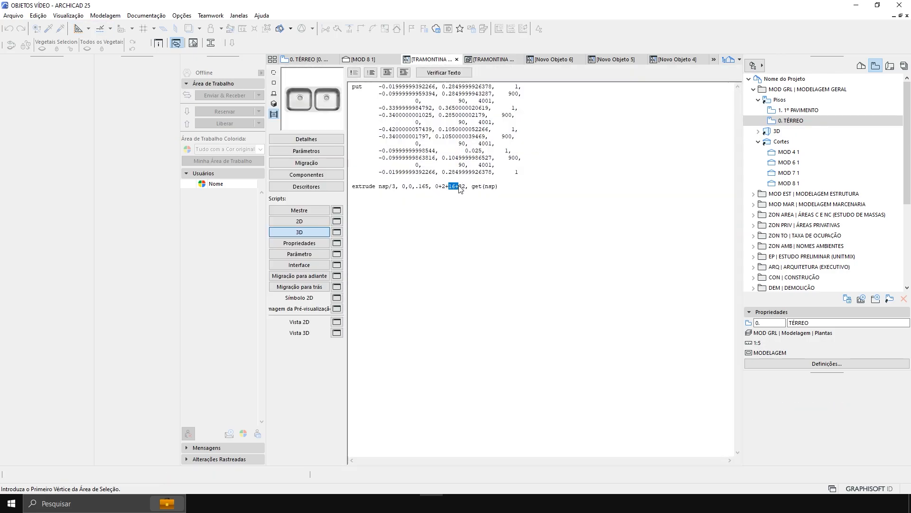
pyautogui.press('Delete')
pyautogui.click(489, 59)
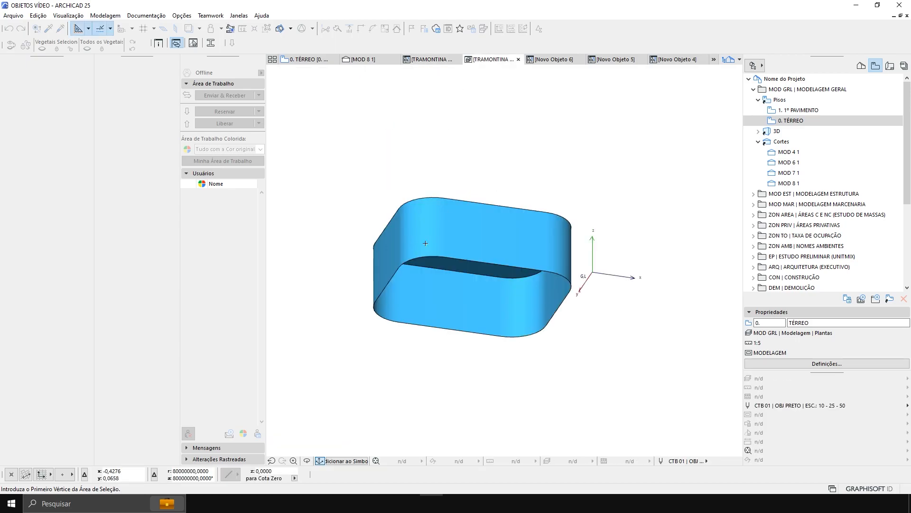
# Try the extrude mask as 0+2, without its edge values, and preview the bowl in 3D.
pyautogui.click(429, 59)
pyautogui.moveTo(465, 186); pyautogui.dragTo(450, 186)
pyautogui.press('Delete')
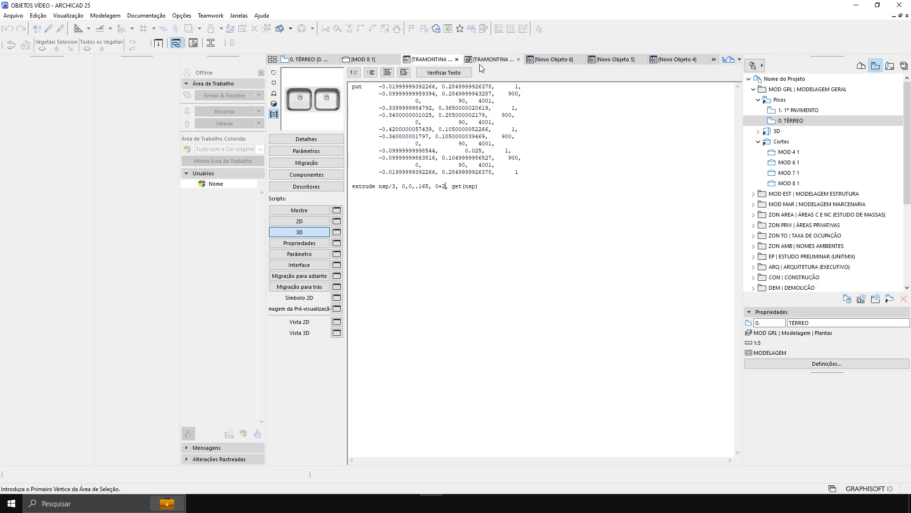
pyautogui.click(480, 61)
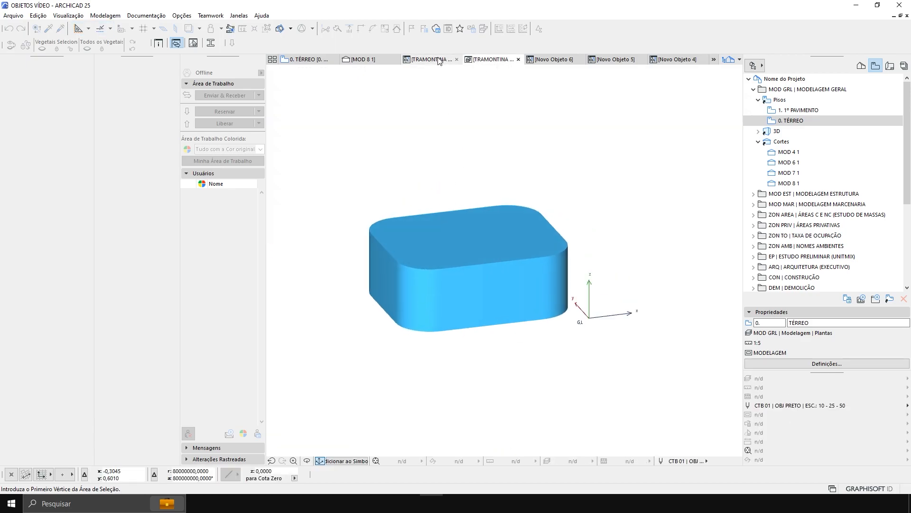
# Set the extrude mask to 1+0+16+32 and inspect the bowl from above in the 3D view.
pyautogui.click(430, 59)
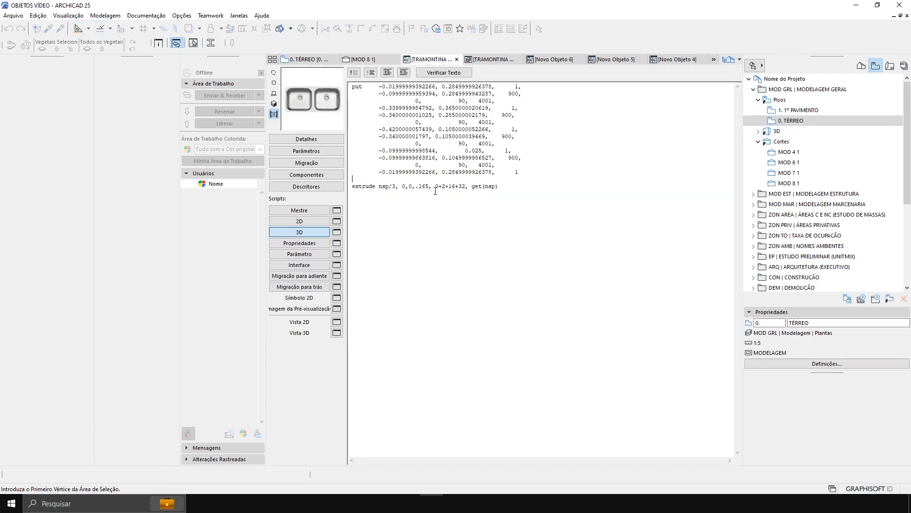
pyautogui.click(493, 59)
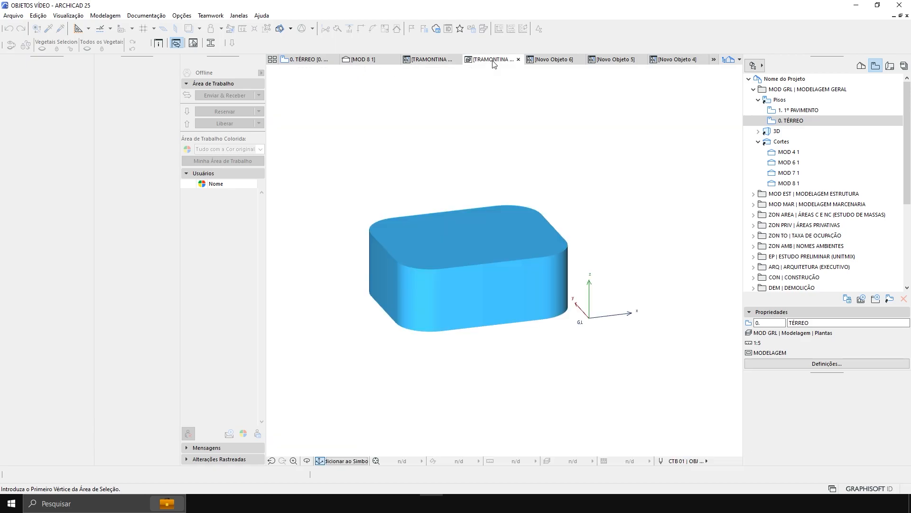
pyautogui.click(429, 59)
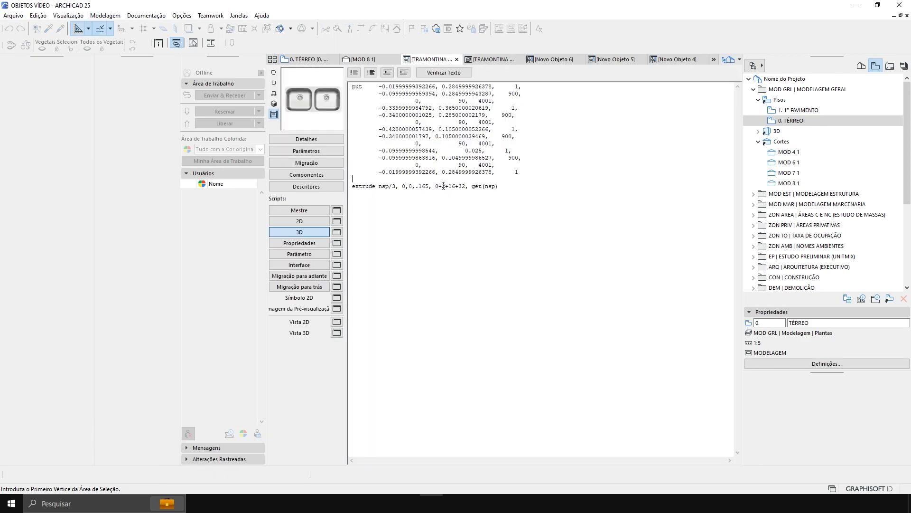
pyautogui.write('1')
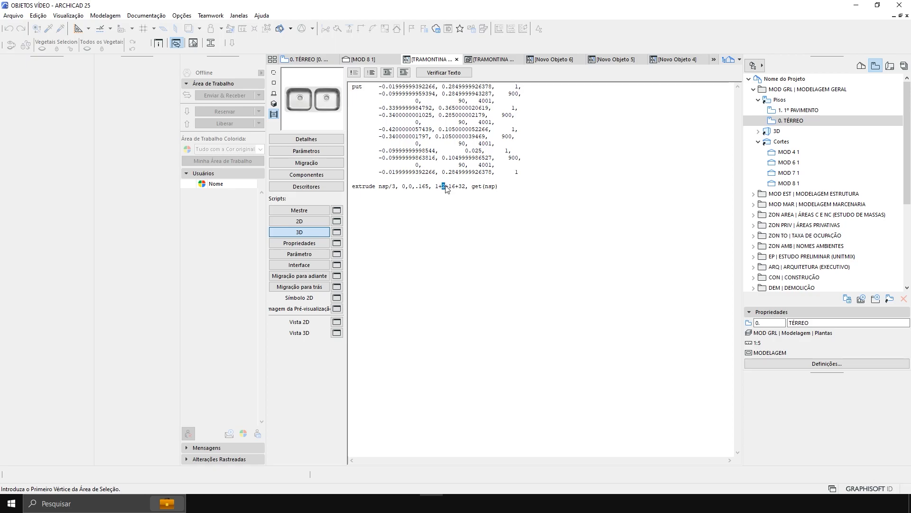
pyautogui.click(494, 60)
pyautogui.keyDown('shift'); pyautogui.moveTo(543, 203); pyautogui.dragTo(433, 99, button='middle'); pyautogui.keyUp('shift')
pyautogui.click(429, 59)
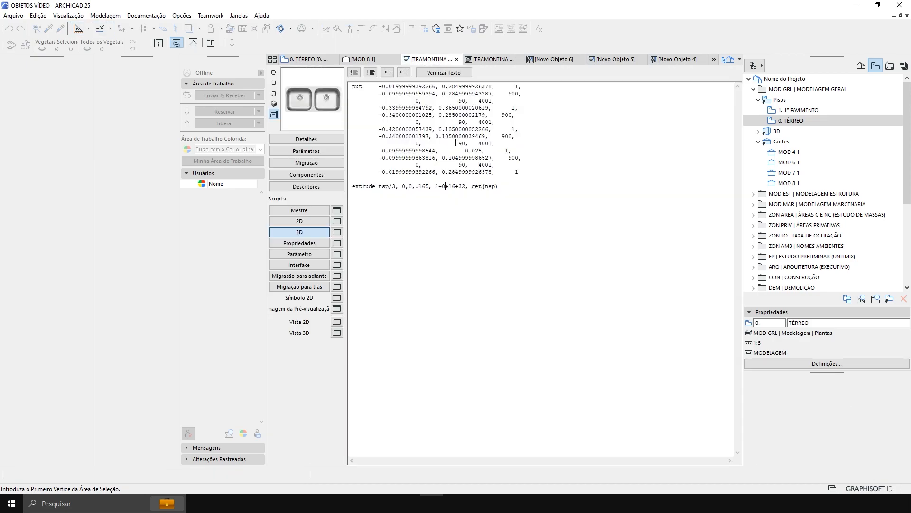
# Copy the second bowl's node list from Novo Objeto 6's 2D script below the sink's extrude statement and prefix it with put.
pyautogui.click(553, 59)
pyautogui.moveTo(515, 387); pyautogui.dragTo(309, 305)
pyautogui.hotkey('ctrl', 'c')
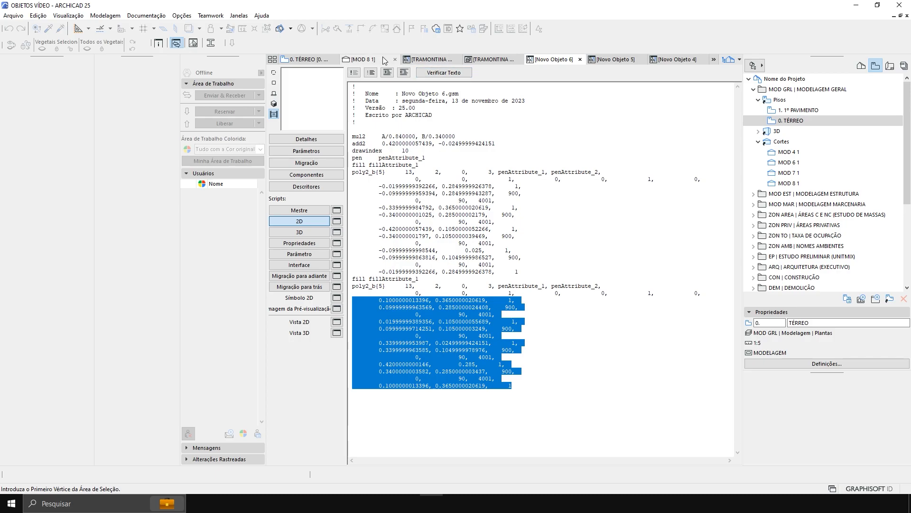
pyautogui.click(408, 61)
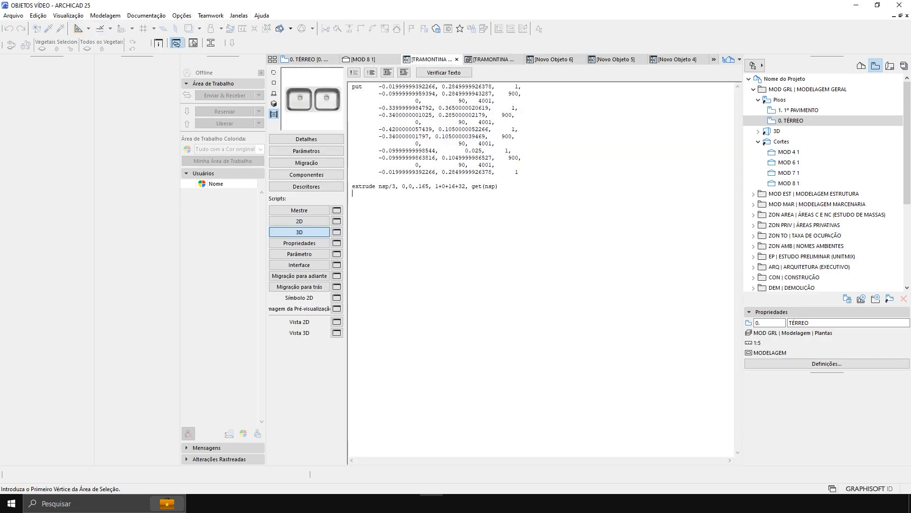
pyautogui.hotkey('ctrl', 'v')
pyautogui.click(350, 202)
pyautogui.click(355, 200)
pyautogui.write('put')
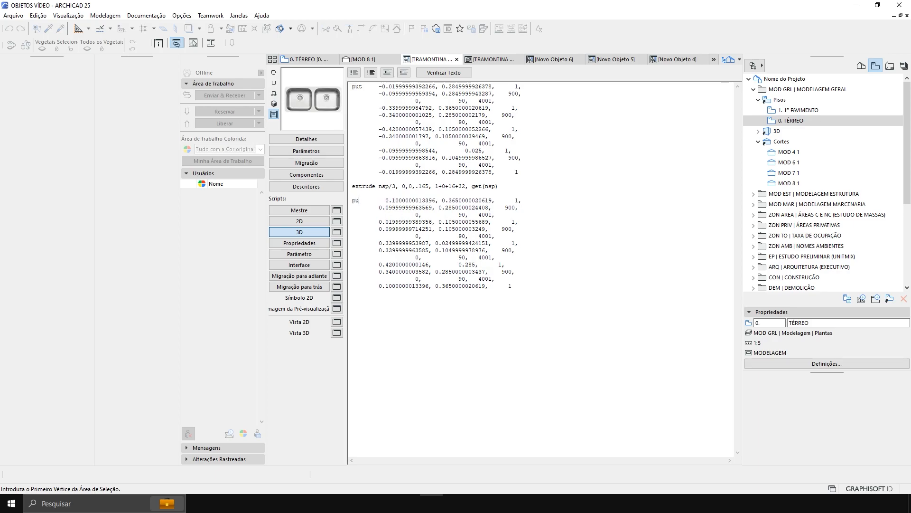
# Duplicate the extrude statement below the second bowl's node list.
pyautogui.moveTo(519, 187); pyautogui.dragTo(352, 186)
pyautogui.hotkey('ctrl', 'c')
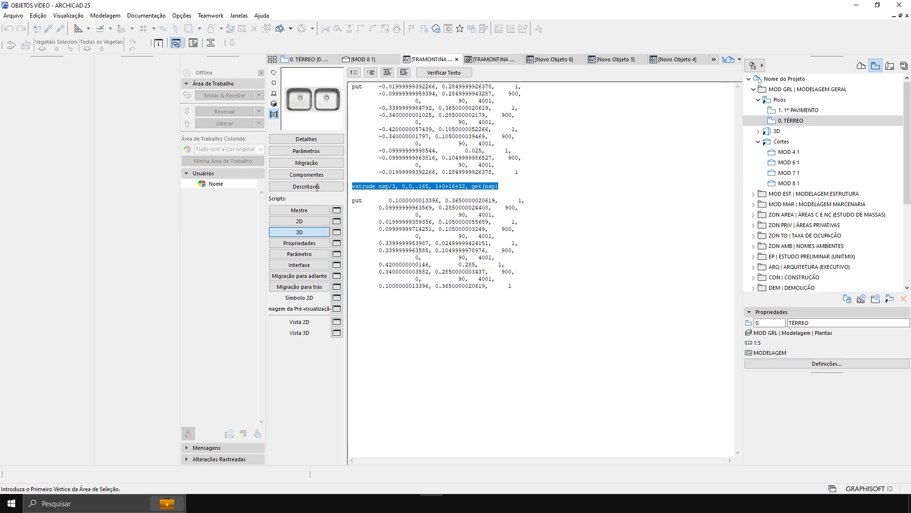
pyautogui.click(536, 285)
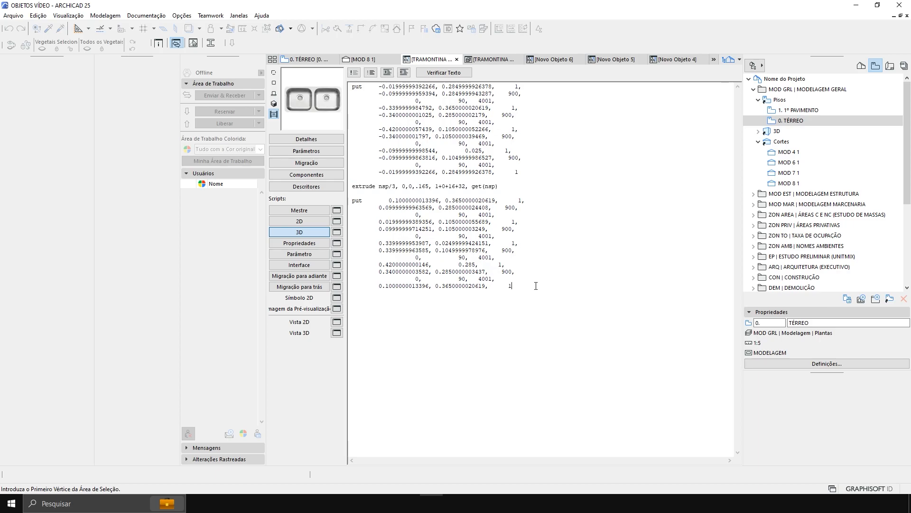
pyautogui.press('Return')
pyautogui.hotkey('ctrl', 'v')
# Verify the script's syntax and inspect both extruded bowls in the object's 3D view.
pyautogui.click(449, 73)
pyautogui.click(476, 299)
pyautogui.click(336, 332)
pyautogui.moveTo(460, 269); pyautogui.dragTo(361, 234, button='middle')
pyautogui.keyDown('shift'); pyautogui.moveTo(491, 245); pyautogui.dragTo(578, 259, button='middle'); pyautogui.keyUp('shift')
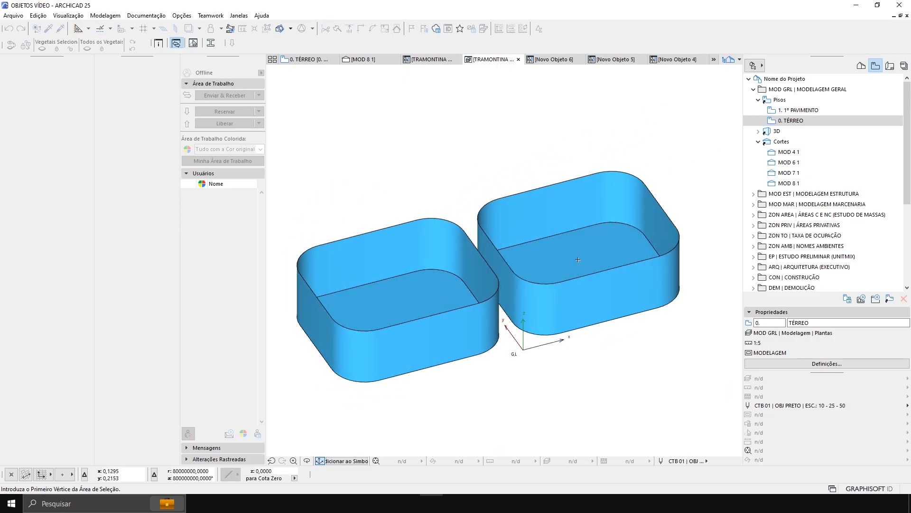
# Insert the line material materialAttribute_1 at the start of the 3D script, copying the variable name from the object's parameters.
pyautogui.click(429, 59)
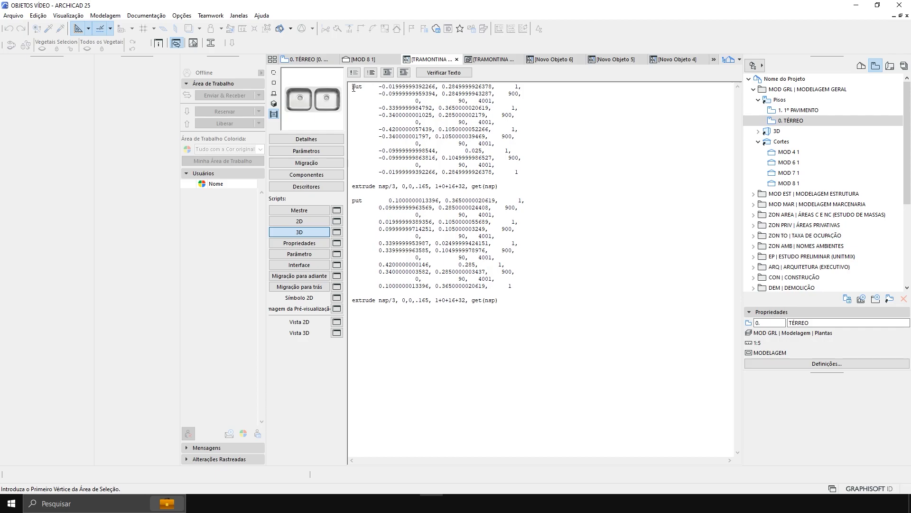
pyautogui.scroll(1, 353, 92)
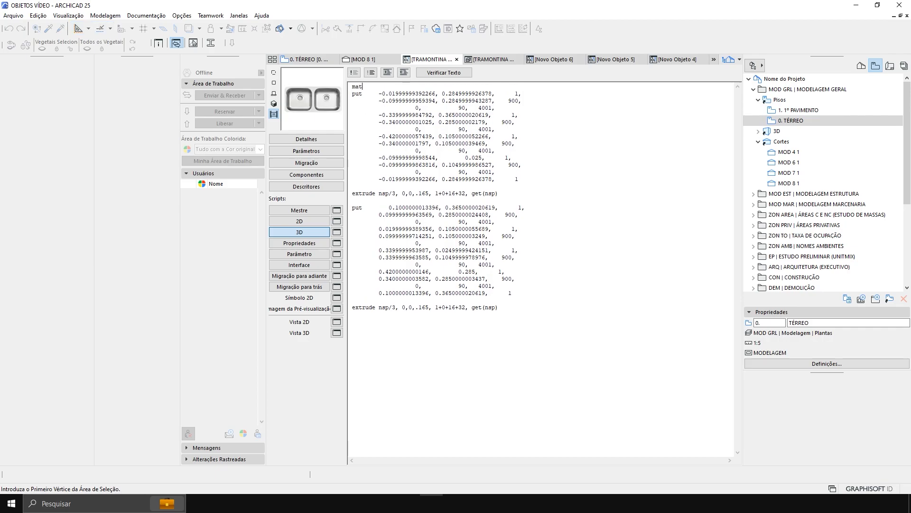
pyautogui.click(306, 151)
pyautogui.click(424, 238)
pyautogui.hotkey('ctrl', 'c')
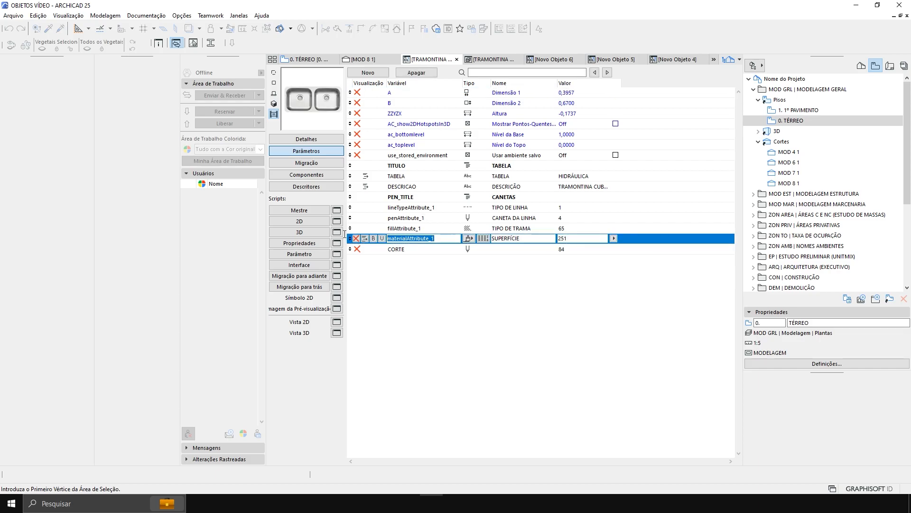
pyautogui.click(299, 232)
pyautogui.hotkey('ctrl', 'v')
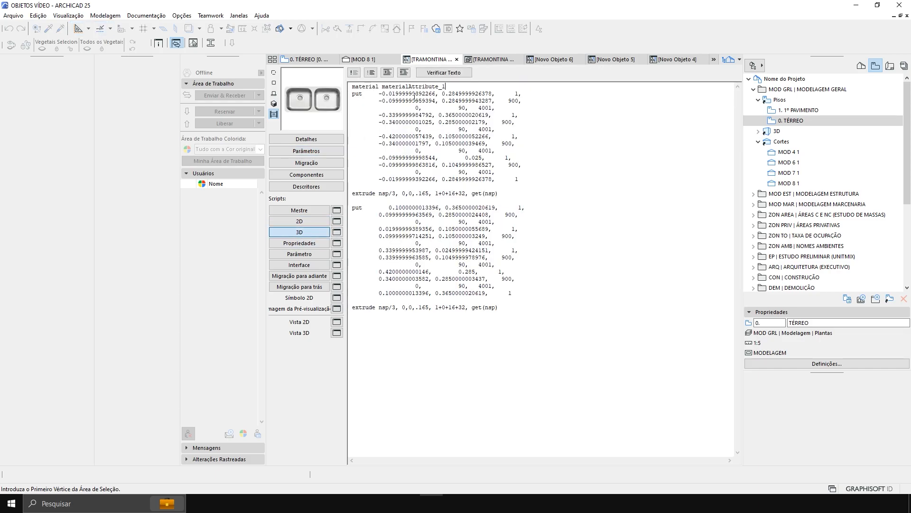
# Add the lines pen penAttribute_1 and resol faces below the material statement, copying the pen variable from the object's parameters.
pyautogui.press('Return')
pyautogui.click(307, 150)
pyautogui.click(431, 218)
pyautogui.hotkey('ctrl', 'c')
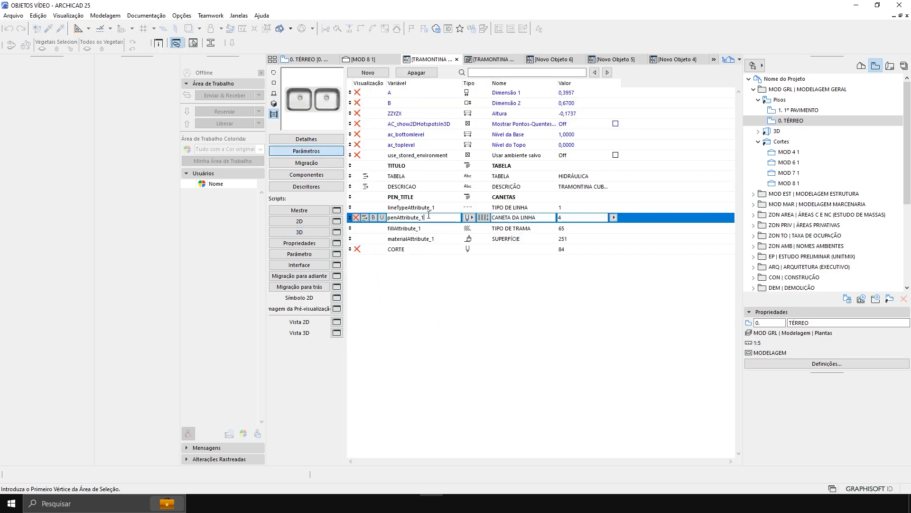
pyautogui.click(299, 231)
pyautogui.hotkey('ctrl', 'v')
pyautogui.press('Return')
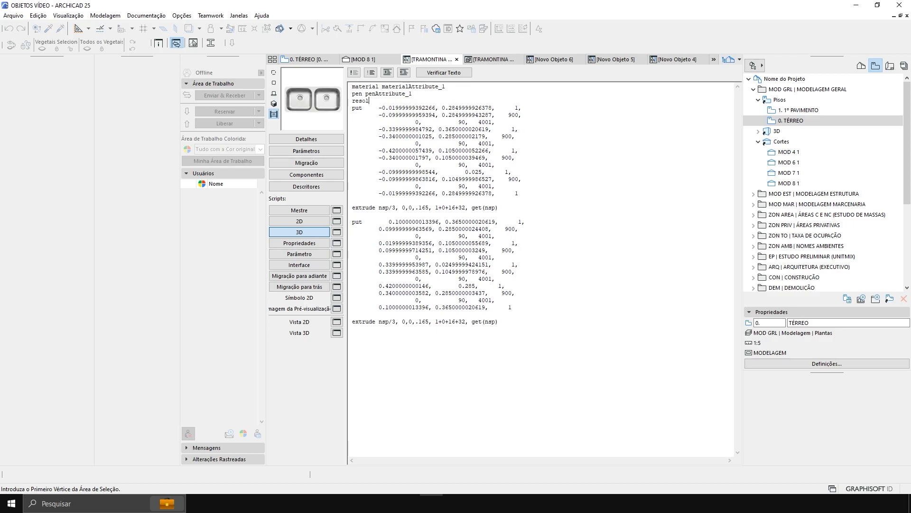
pyautogui.press('Return')
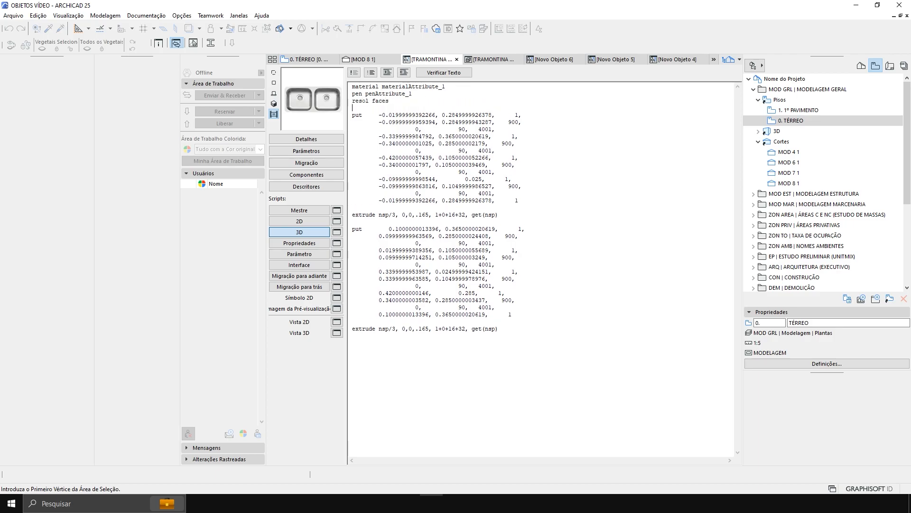
# Create an integer parameter with the variable faces and the name resolução after use_stored_environment.
pyautogui.click(332, 151)
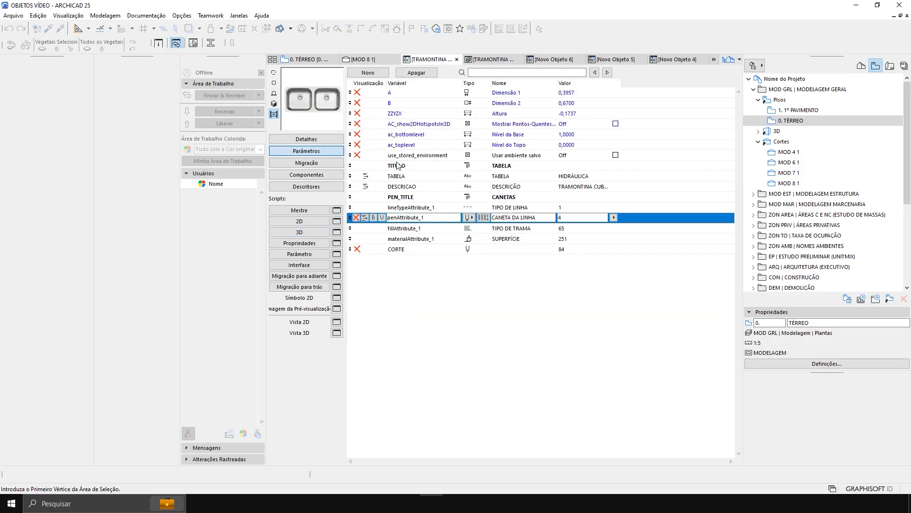
pyautogui.click(408, 155)
pyautogui.click(368, 73)
pyautogui.write('faces')
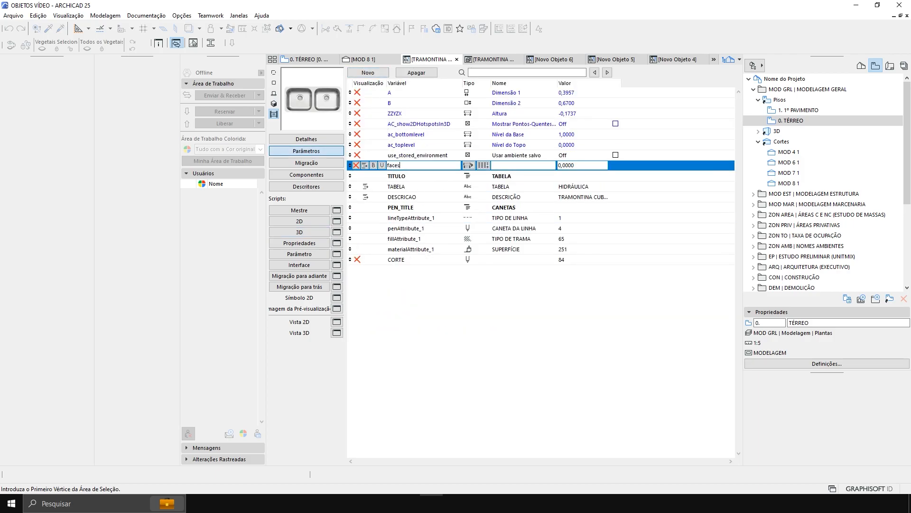
pyautogui.click(468, 165)
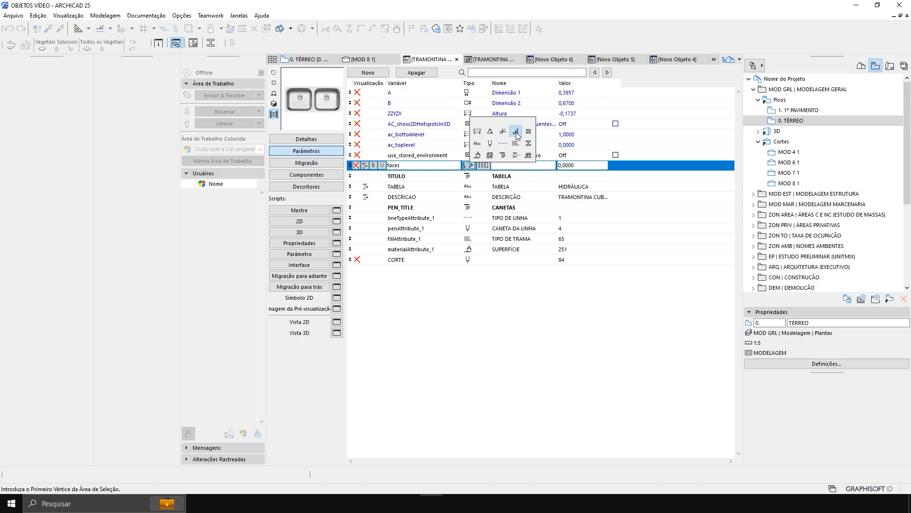
pyautogui.click(523, 133)
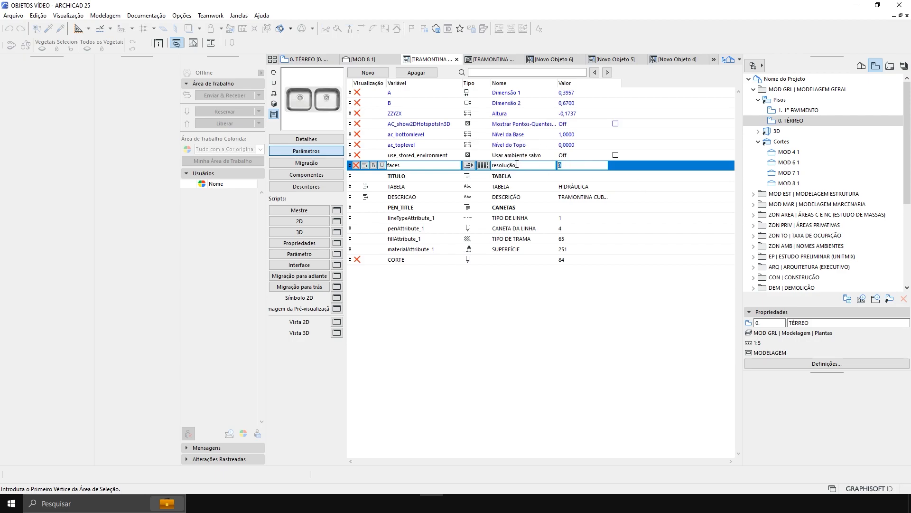
# Verify the 3D script's syntax and preview both bowls with the new surface, pen and resolution settings.
pyautogui.click(289, 232)
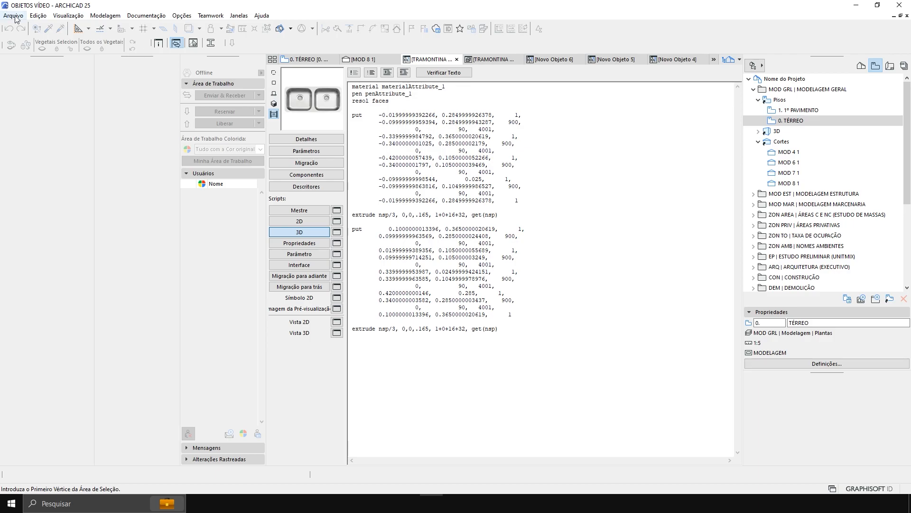
pyautogui.click(449, 73)
pyautogui.click(476, 300)
pyautogui.click(493, 61)
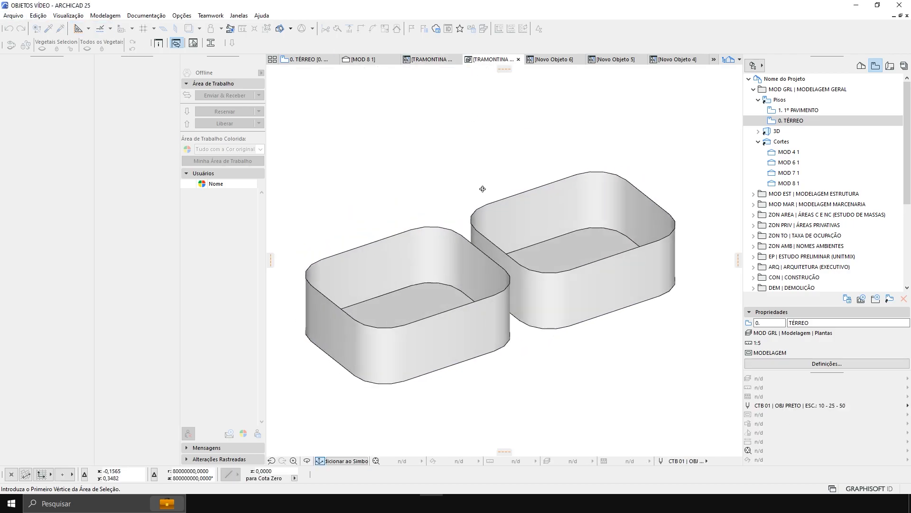
# Examine the reference sink's wall slope and rounded base corner in the MOD 8 section.
pyautogui.click(350, 61)
pyautogui.scroll(4, 494, 430)
pyautogui.moveTo(387, 368); pyautogui.dragTo(466, 361, button='middle')
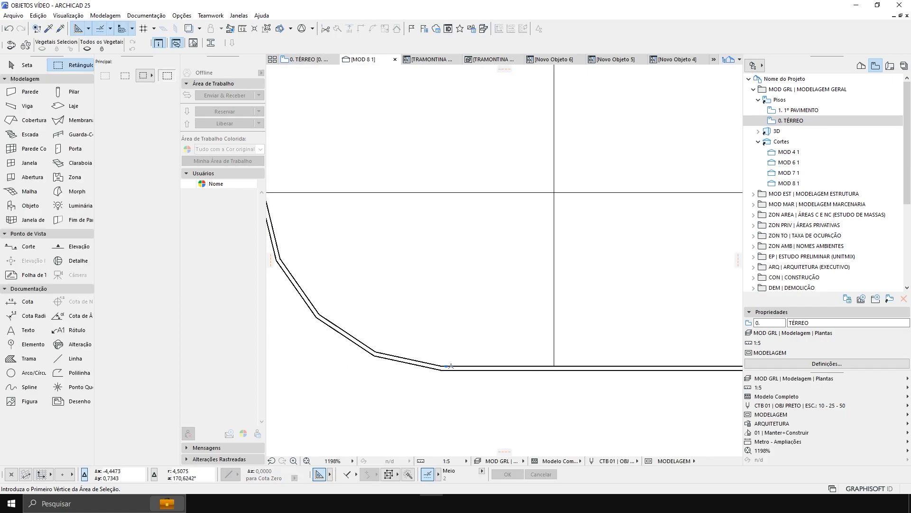
pyautogui.scroll(-4, 450, 369)
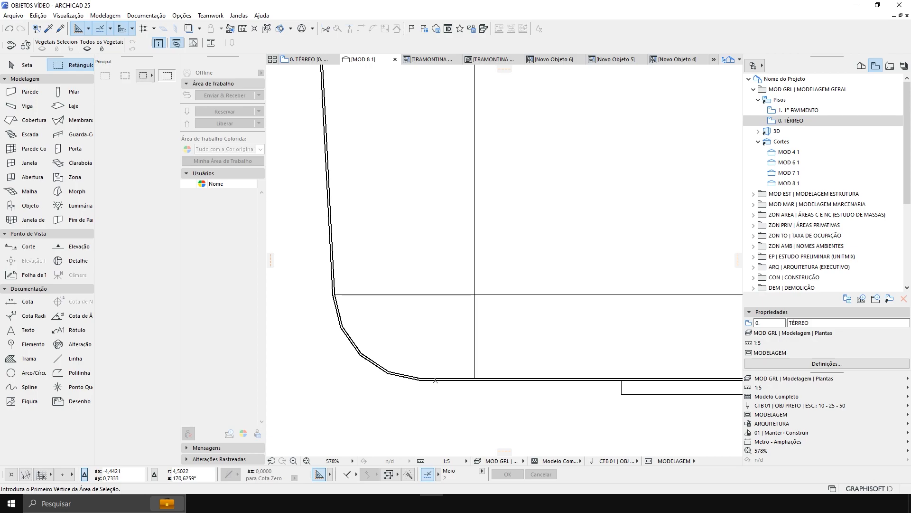
pyautogui.scroll(-8, 432, 379)
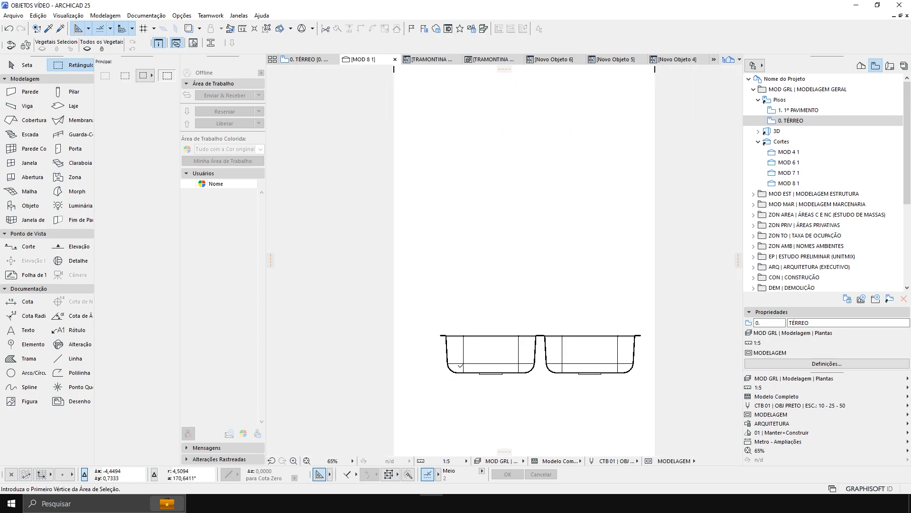
pyautogui.scroll(2, 454, 371)
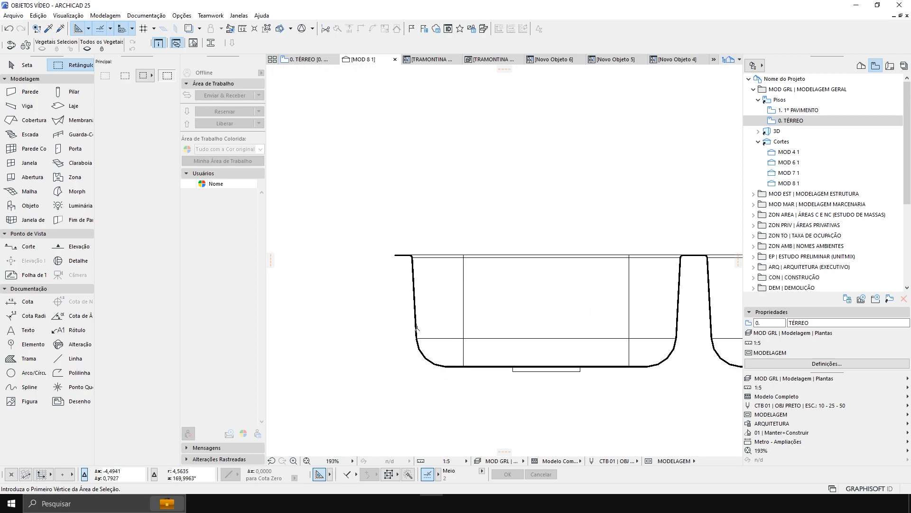
pyautogui.scroll(8, 423, 380)
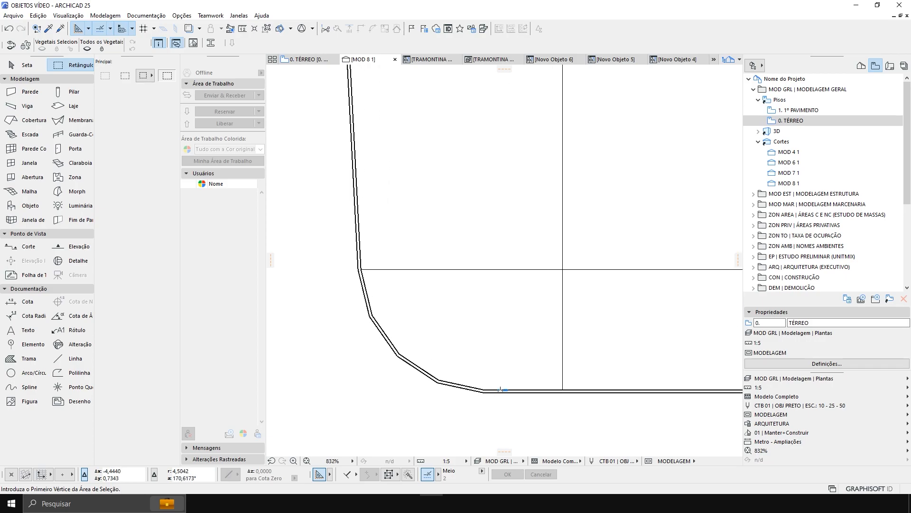
pyautogui.moveTo(511, 369); pyautogui.dragTo(481, 357, button='middle')
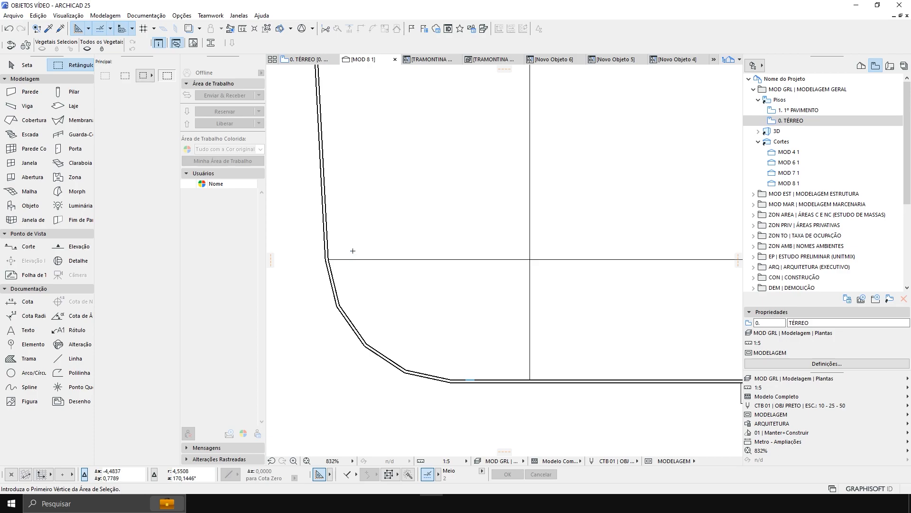
pyautogui.scroll(1, 365, 257)
pyautogui.scroll(-3, 365, 257)
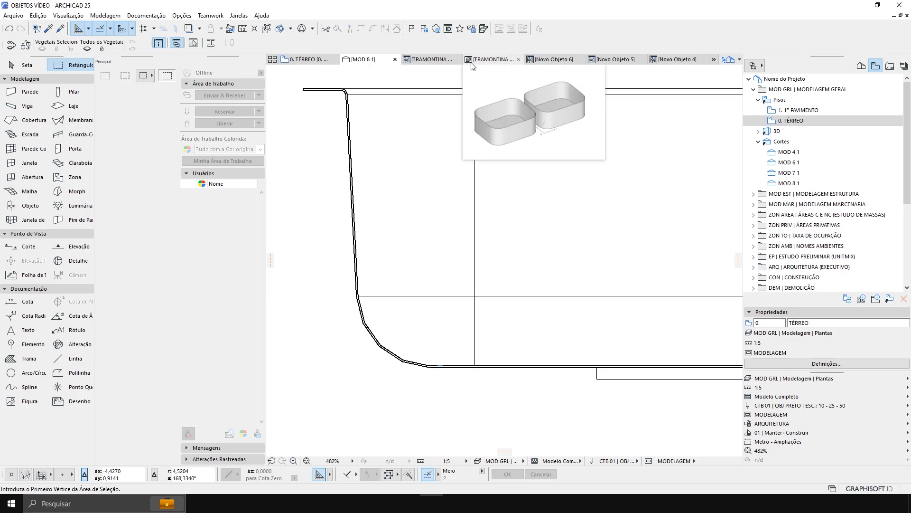
# Inspect the extruded bowls' walls and bases from several angles in the object's 3D view.
pyautogui.click(488, 59)
pyautogui.keyDown('shift'); pyautogui.moveTo(477, 217); pyautogui.dragTo(456, 202, button='middle'); pyautogui.keyUp('shift')
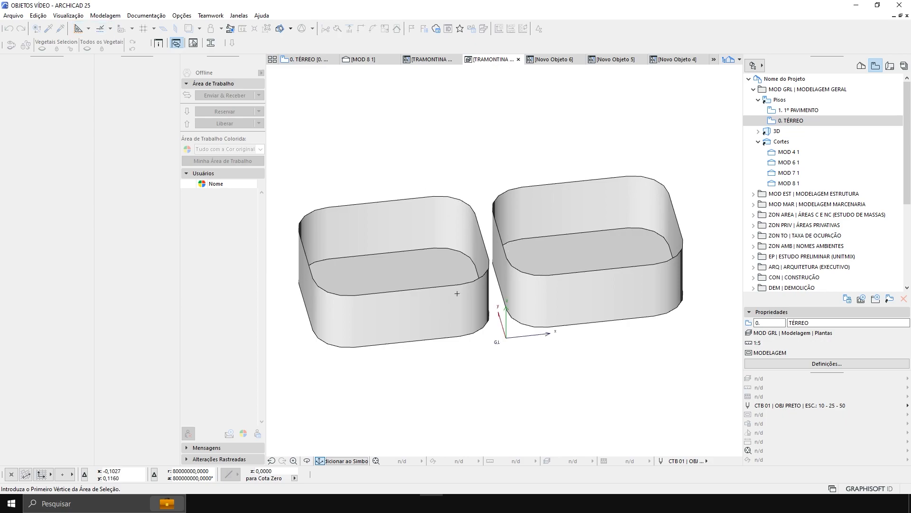
pyautogui.keyDown('shift'); pyautogui.moveTo(365, 211); pyautogui.dragTo(387, 198, button='middle'); pyautogui.keyUp('shift')
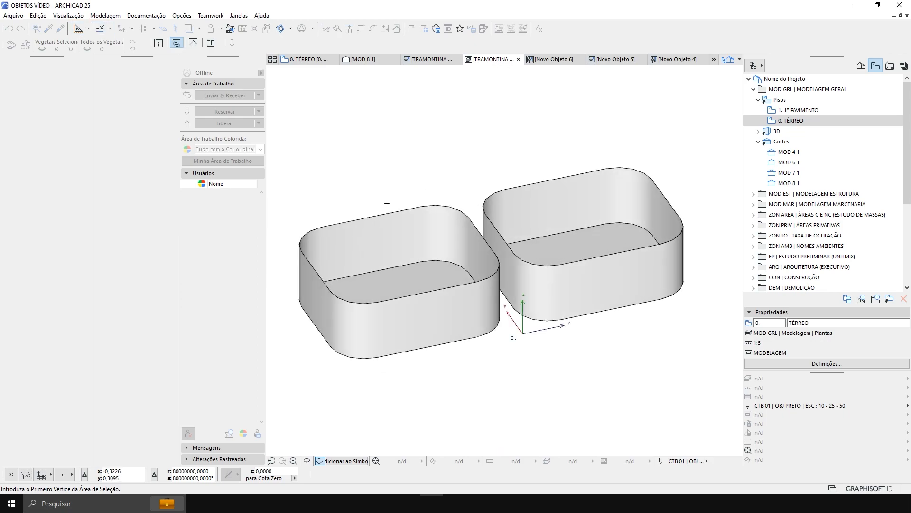
# Examine the reference sink's rim around both bowls from several angles in the full 3D view.
pyautogui.click(429, 59)
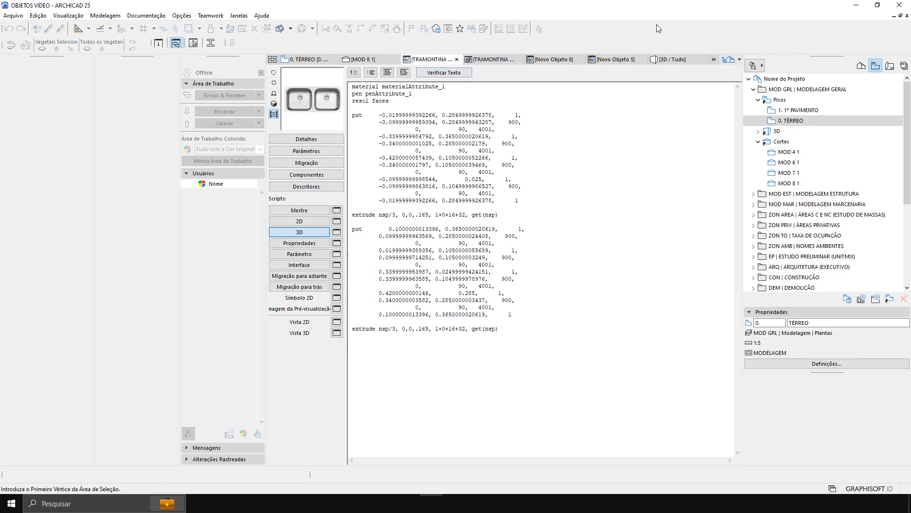
pyautogui.click(671, 61)
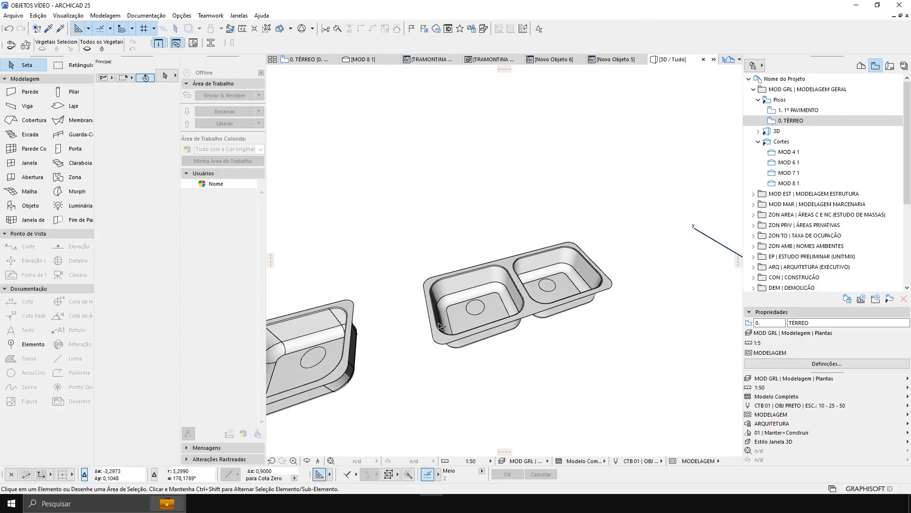
pyautogui.keyDown('shift'); pyautogui.moveTo(444, 322); pyautogui.dragTo(449, 282, button='middle'); pyautogui.keyUp('shift')
pyautogui.scroll(1, 485, 300)
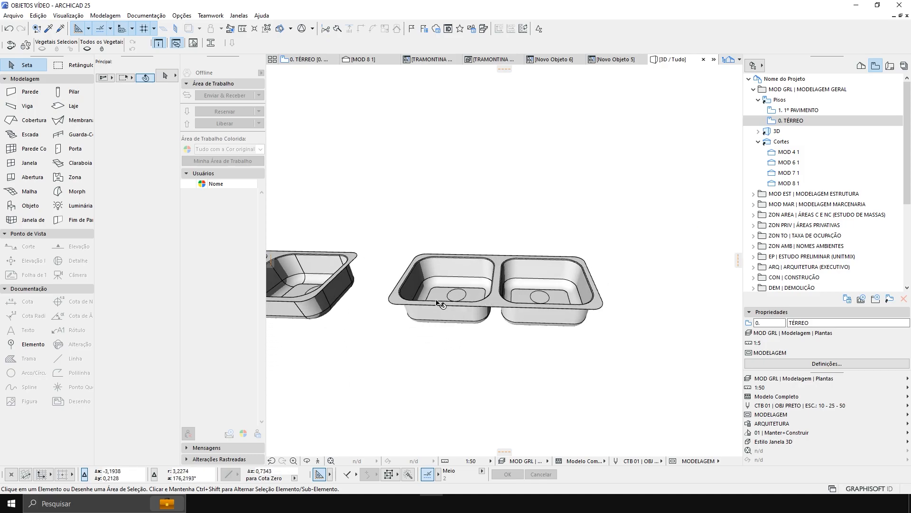
pyautogui.keyDown('shift'); pyautogui.moveTo(521, 265); pyautogui.dragTo(507, 293, button='middle'); pyautogui.keyUp('shift')
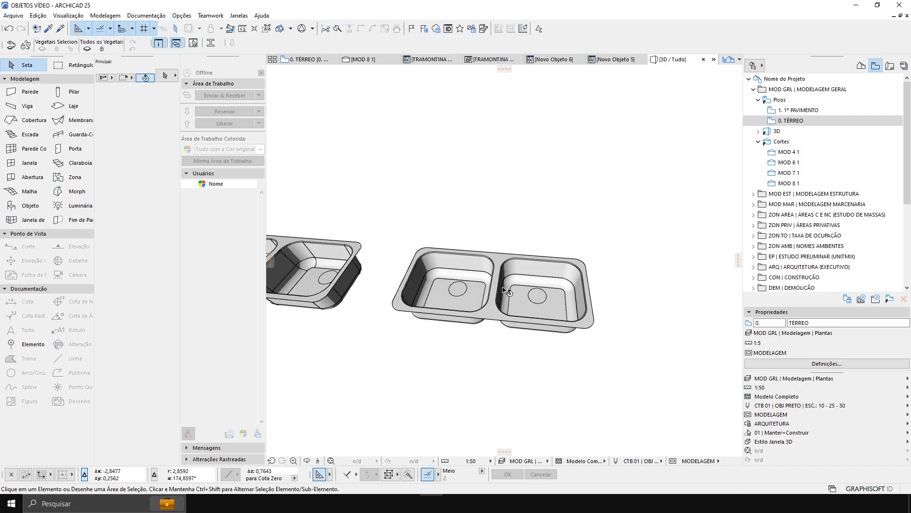
# Move the sink rim fill in the 0. TÉRREO plan onto the two bowl fills, its lower-edge midpoint on the origin.
pyautogui.press('F2')
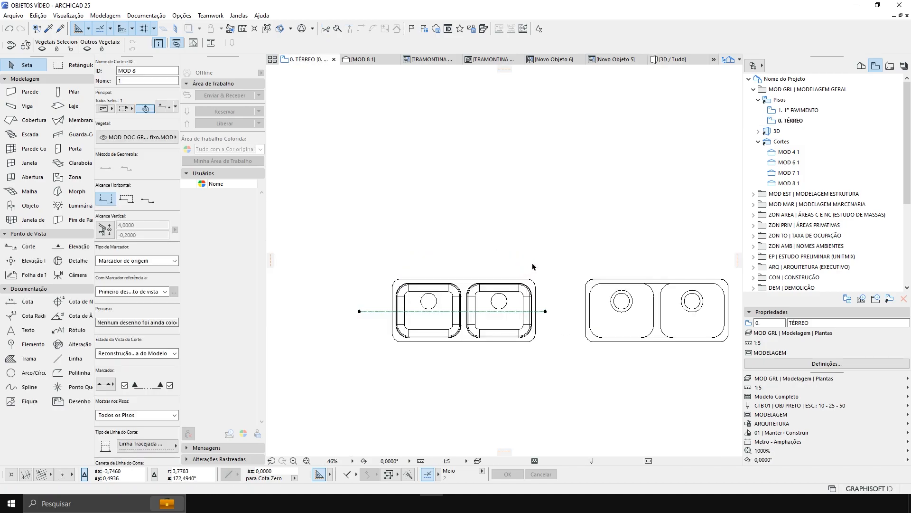
pyautogui.scroll(-2, 521, 264)
pyautogui.moveTo(594, 265); pyautogui.dragTo(425, 281, button='middle')
pyautogui.scroll(1, 596, 299)
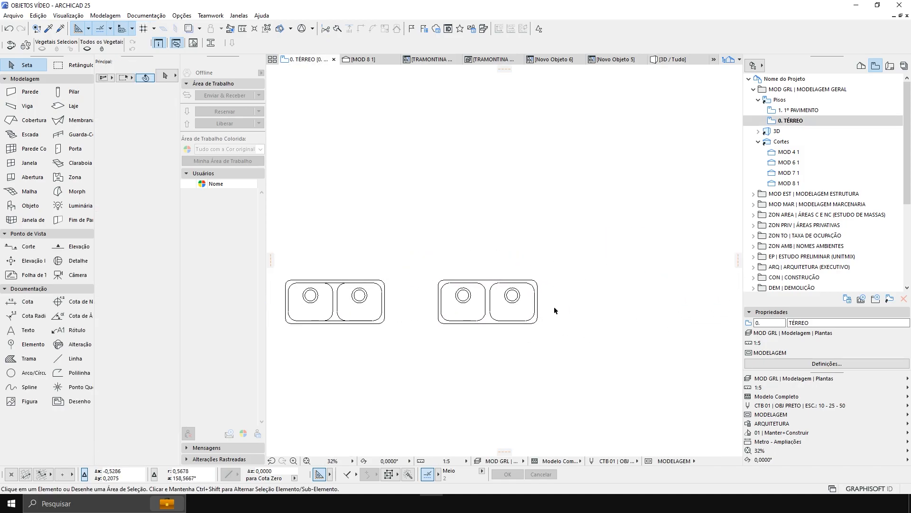
pyautogui.click(455, 325)
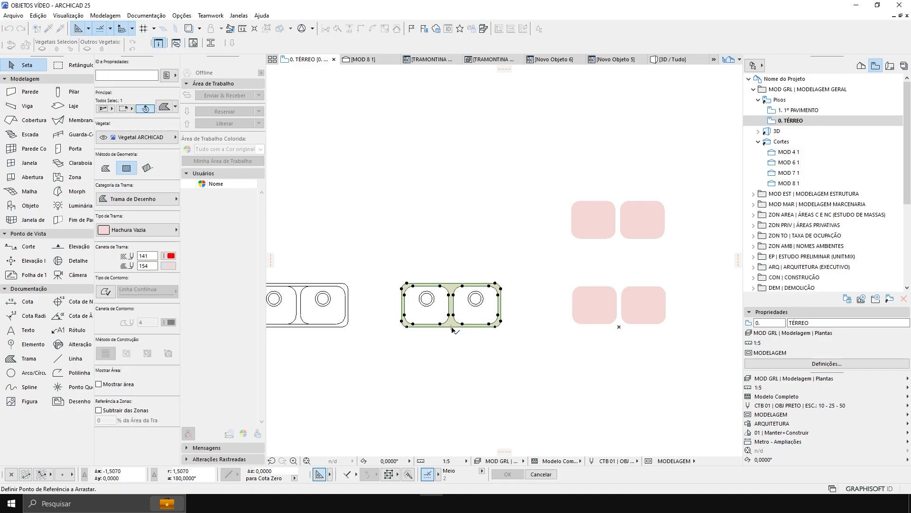
pyautogui.click(451, 326)
pyautogui.click(619, 327)
# Save the selected rim fill as an object named Novo Objeto 7 in the internal library.
pyautogui.moveTo(662, 298); pyautogui.dragTo(594, 300, button='middle')
pyautogui.scroll(1, 594, 300)
pyautogui.click(13, 16)
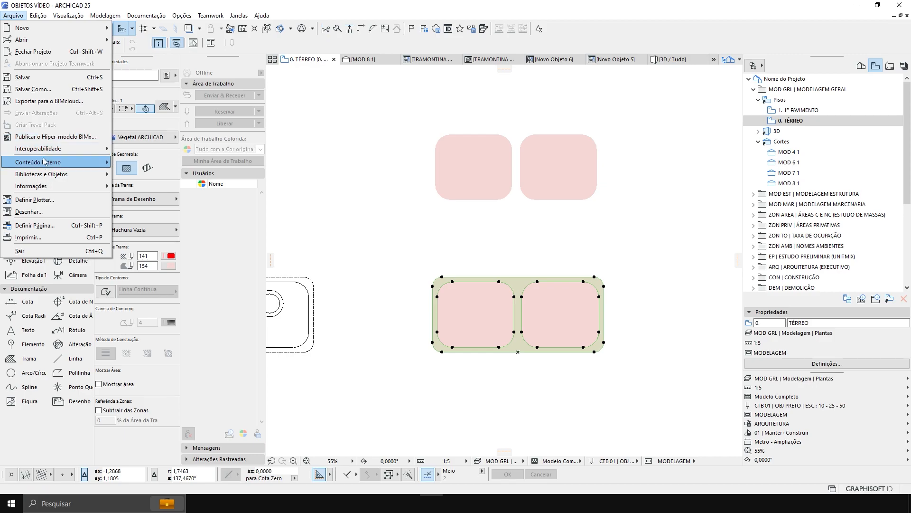
pyautogui.moveTo(42, 177)
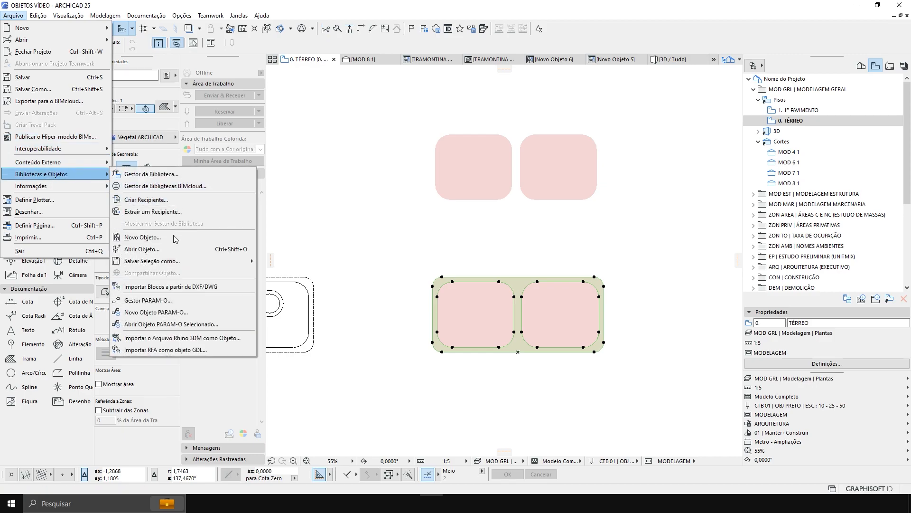
pyautogui.moveTo(238, 261)
pyautogui.click(288, 260)
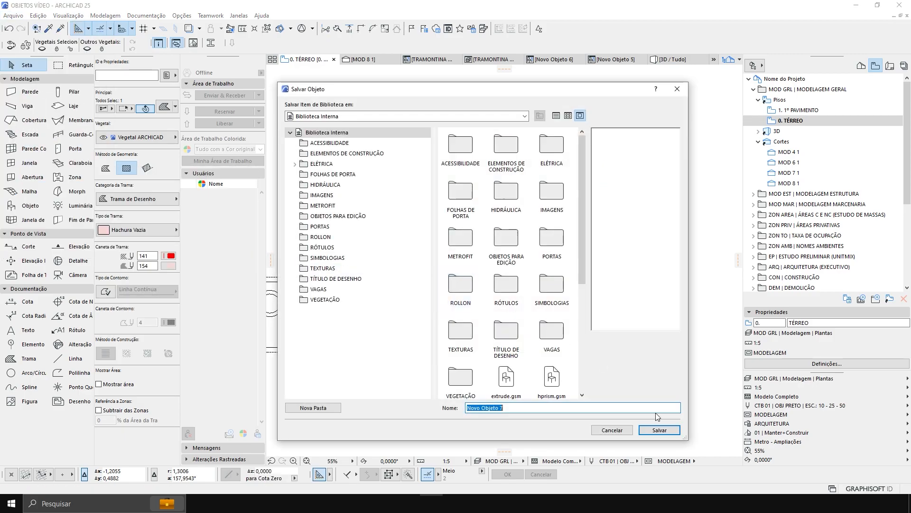
pyautogui.click(660, 430)
pyautogui.click(538, 282)
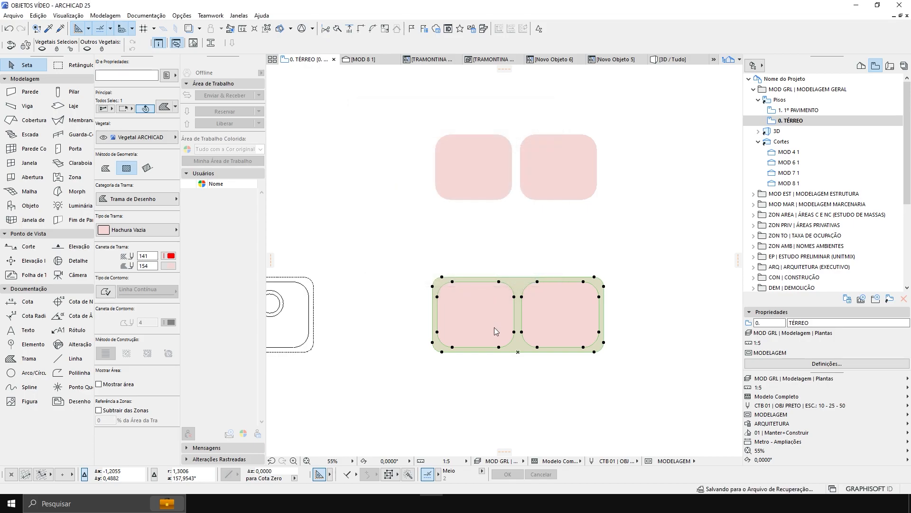
# Place Novo Objeto 7 in the plan above the bowl fills and leave it selected.
pyautogui.scroll(-4, 509, 313)
pyautogui.moveTo(531, 206); pyautogui.dragTo(516, 275, button='middle')
pyautogui.click(30, 205)
pyautogui.click(471, 264)
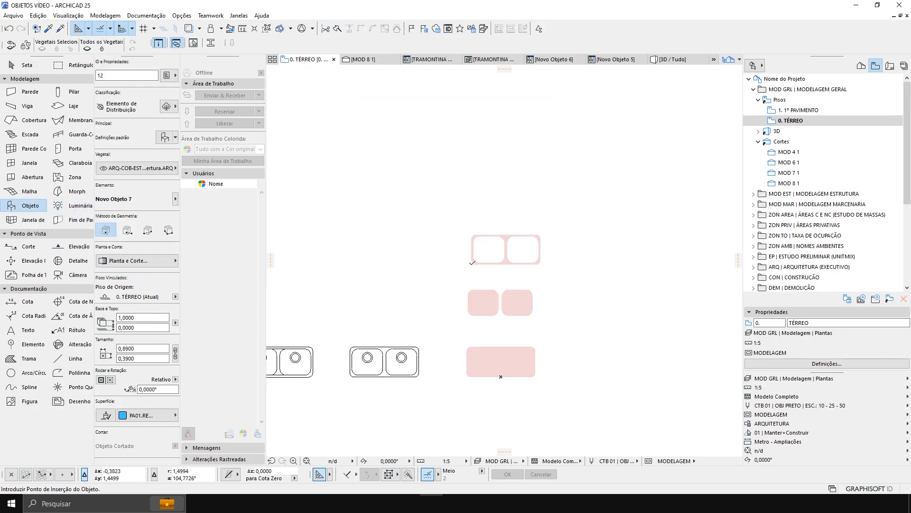
pyautogui.press('Escape')
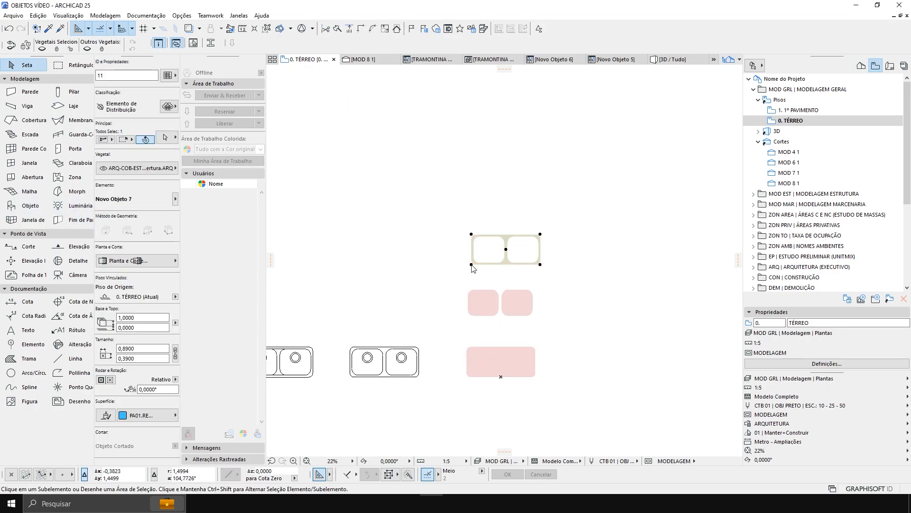
# Open Novo Objeto 7 for editing and cut the rim polygon's coordinates from its 2D script.
pyautogui.hotkey('ctrl', 'shift', 'o')
pyautogui.click(299, 220)
pyautogui.scroll(-1, 541, 374)
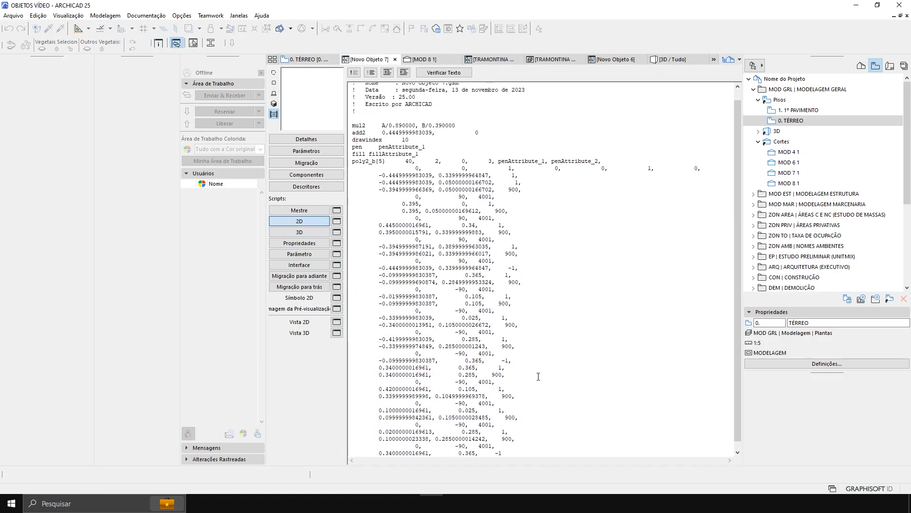
pyautogui.moveTo(505, 452); pyautogui.dragTo(327, 176)
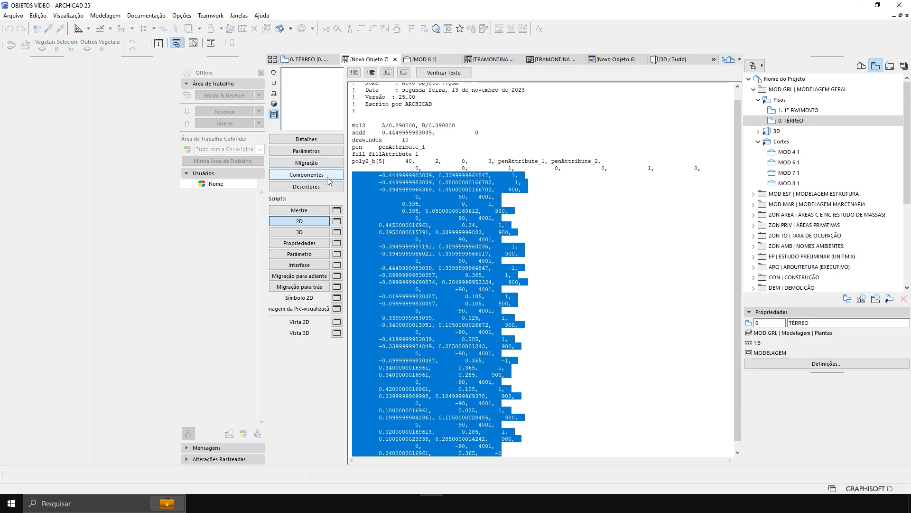
pyautogui.hotkey('ctrl', 'x')
# Paste the rim coordinates after the last extrude line of the Tramontina sink's 3D script and start them with put.
pyautogui.click(491, 59)
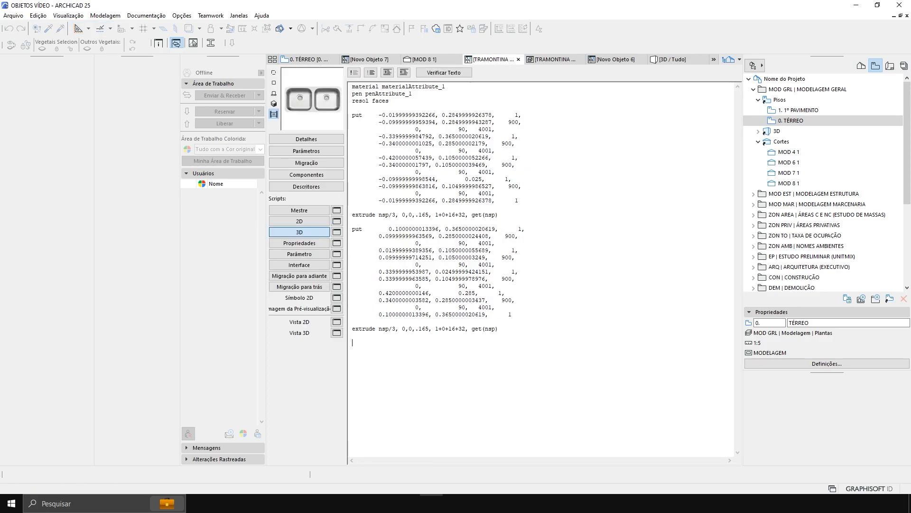
pyautogui.click(520, 331)
pyautogui.hotkey('ctrl', 'v')
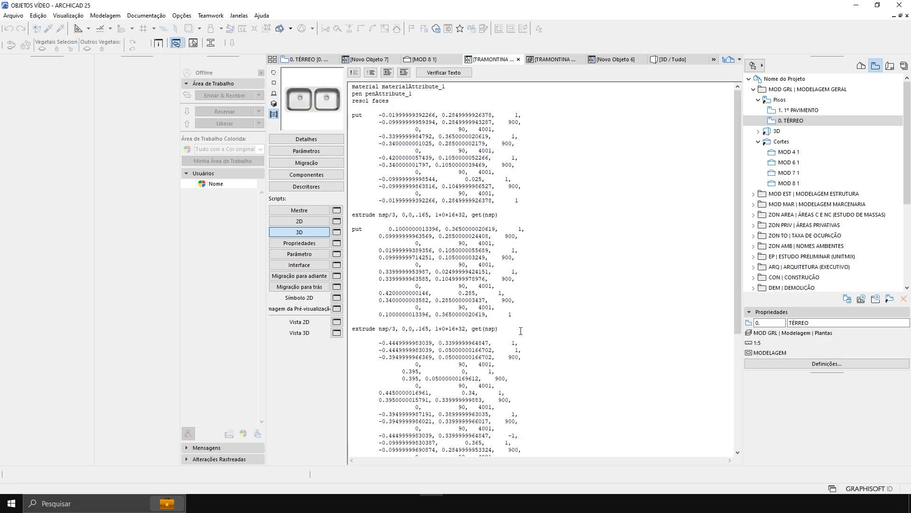
pyautogui.click(352, 343)
pyautogui.write('put')
# Copy the bowl's extrude line below the rim coordinates and change its mask to 1+2+16+32.
pyautogui.moveTo(505, 326); pyautogui.dragTo(346, 330)
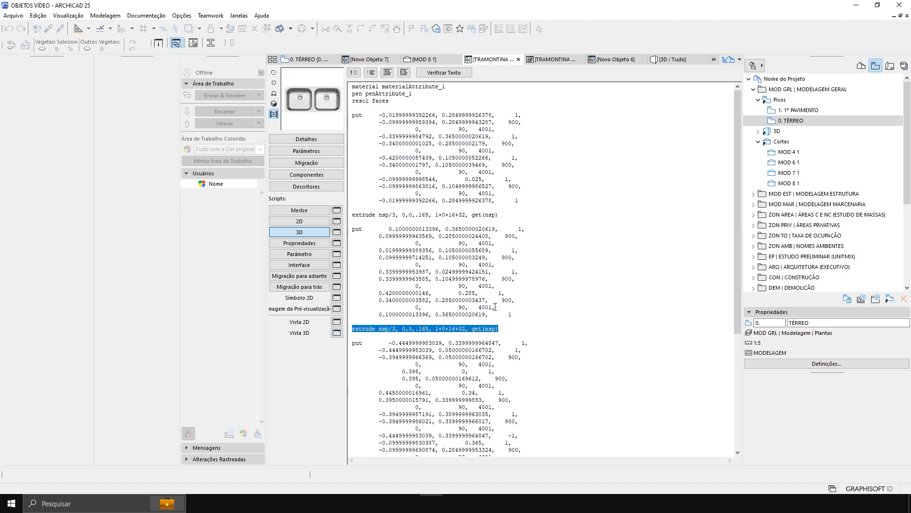
pyautogui.scroll(-8, 496, 334)
pyautogui.click(522, 450)
pyautogui.press('Return')
pyautogui.press('Return')
pyautogui.hotkey('ctrl', 'v')
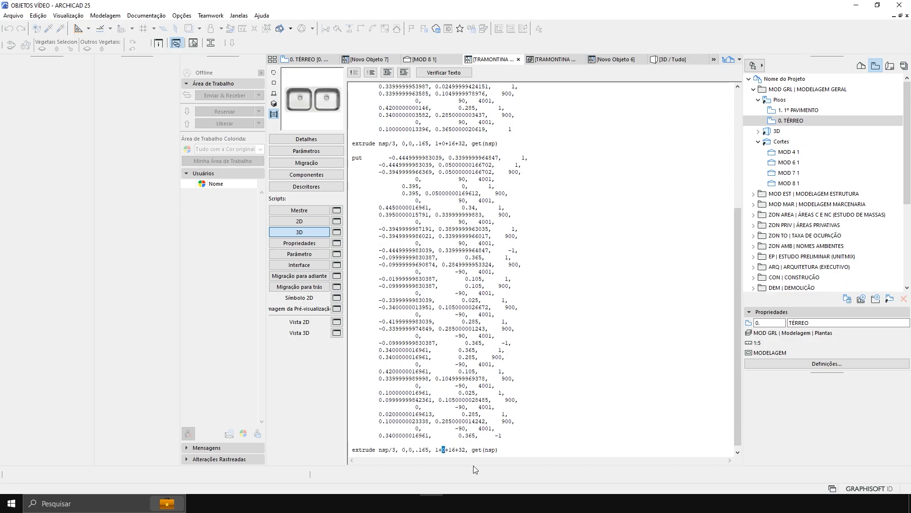
pyautogui.write('2')
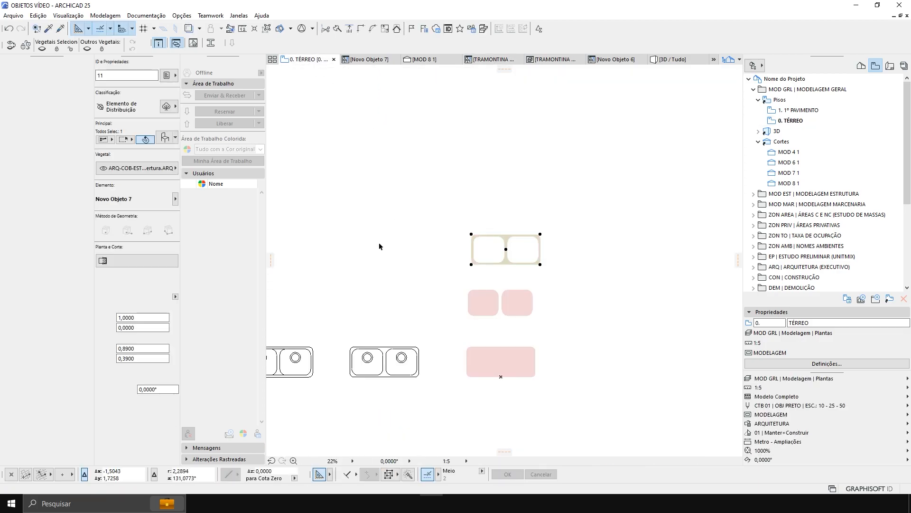
# Measure the thickness of the reference sink's rim at its outer edge in the MOD 8 section.
pyautogui.click(428, 60)
pyautogui.scroll(6, 308, 197)
pyautogui.moveTo(310, 196); pyautogui.dragTo(380, 213, button='middle')
pyautogui.press('m')
pyautogui.click(345, 220)
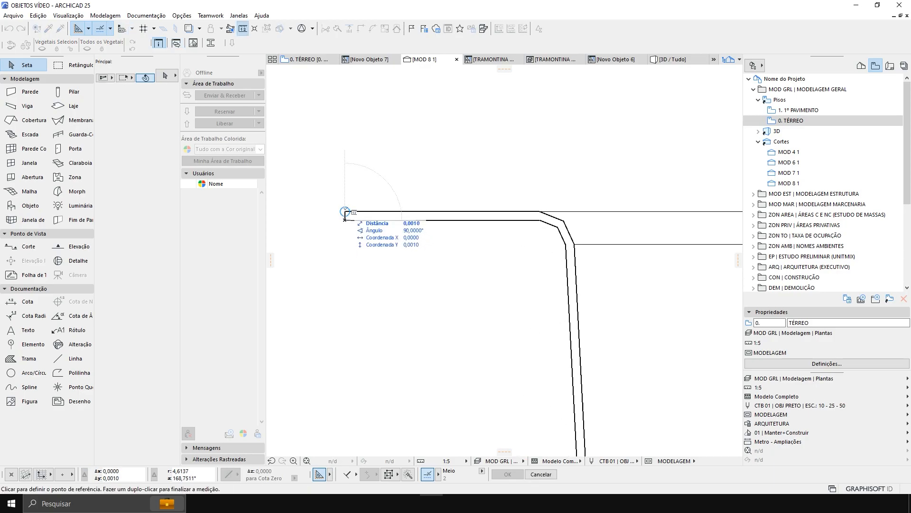
pyautogui.press('Escape')
# Set the rim's extrusion height to .001 and verify the 3D script's syntax.
pyautogui.click(491, 60)
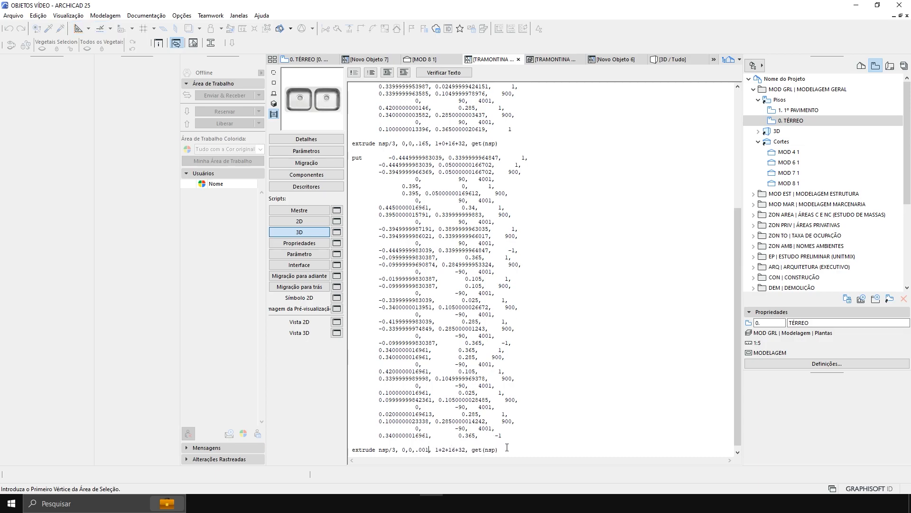
pyautogui.click(444, 72)
pyautogui.click(474, 298)
# Inspect the extruded rim's thickness and height relative to the bowls in the object's 3D view.
pyautogui.click(551, 60)
pyautogui.keyDown('shift'); pyautogui.moveTo(532, 124); pyautogui.dragTo(532, 321, button='middle'); pyautogui.keyUp('shift')
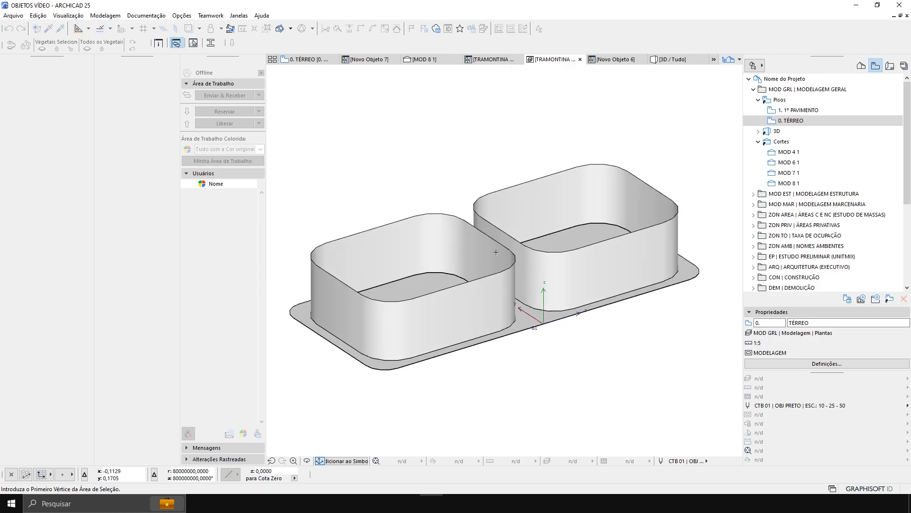
pyautogui.scroll(10, 553, 332)
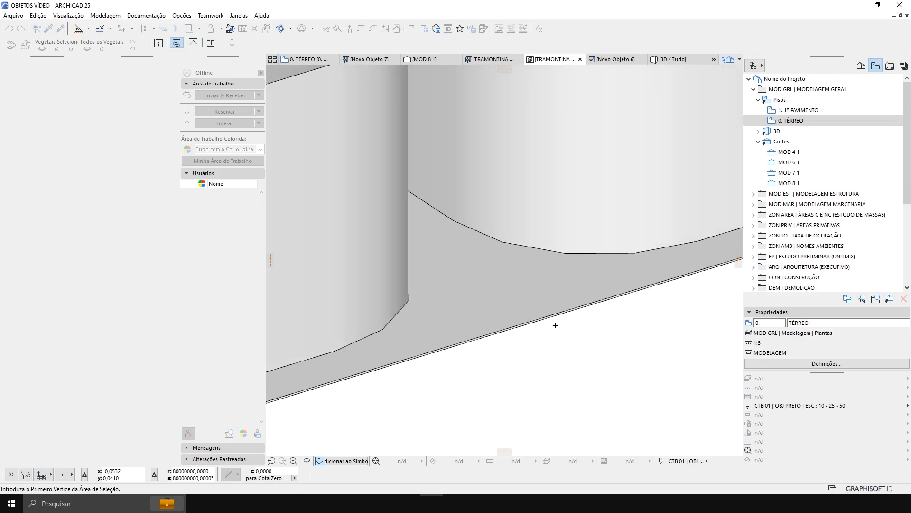
pyautogui.scroll(3, 548, 317)
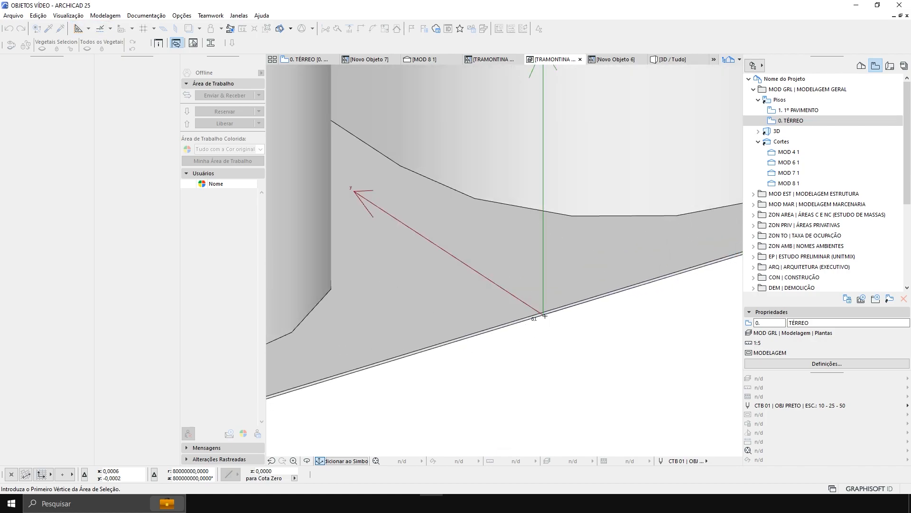
pyautogui.scroll(-5, 545, 315)
pyautogui.scroll(-5, 545, 316)
pyautogui.scroll(3, 561, 277)
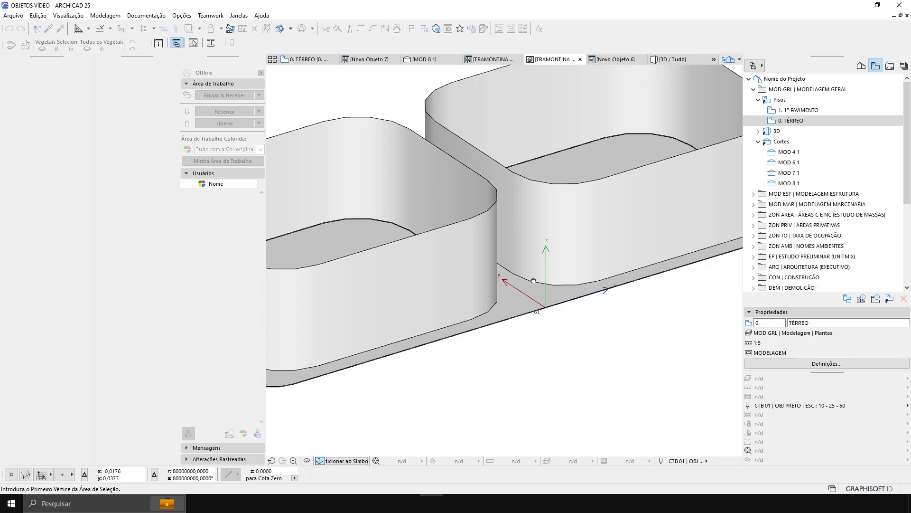
pyautogui.moveTo(534, 281); pyautogui.dragTo(528, 298, button='middle')
# Insert add 0,0,.164 before the rim's put block in the sink's 3D script.
pyautogui.click(430, 61)
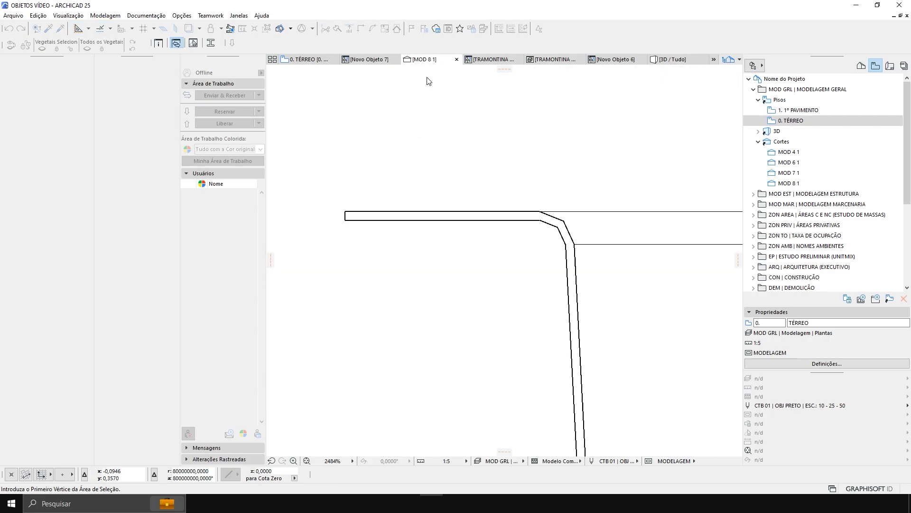
pyautogui.click(374, 60)
pyautogui.click(490, 59)
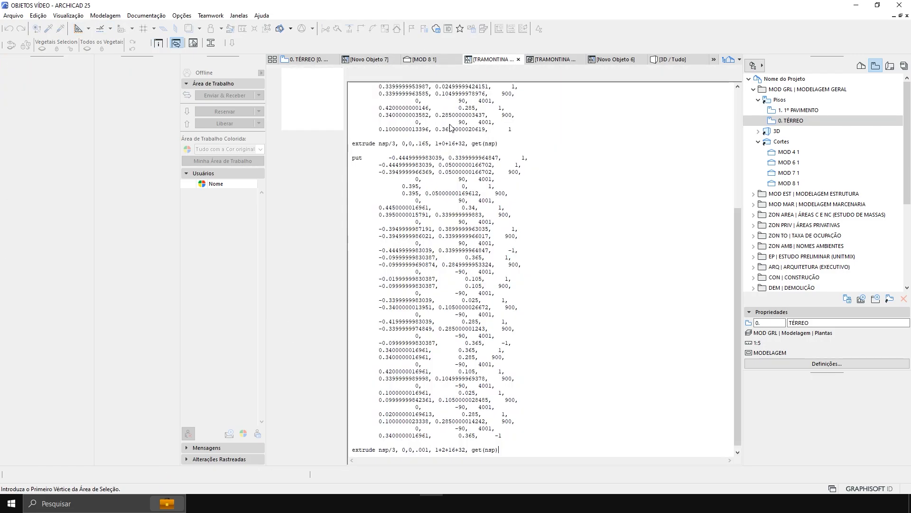
pyautogui.press('Return')
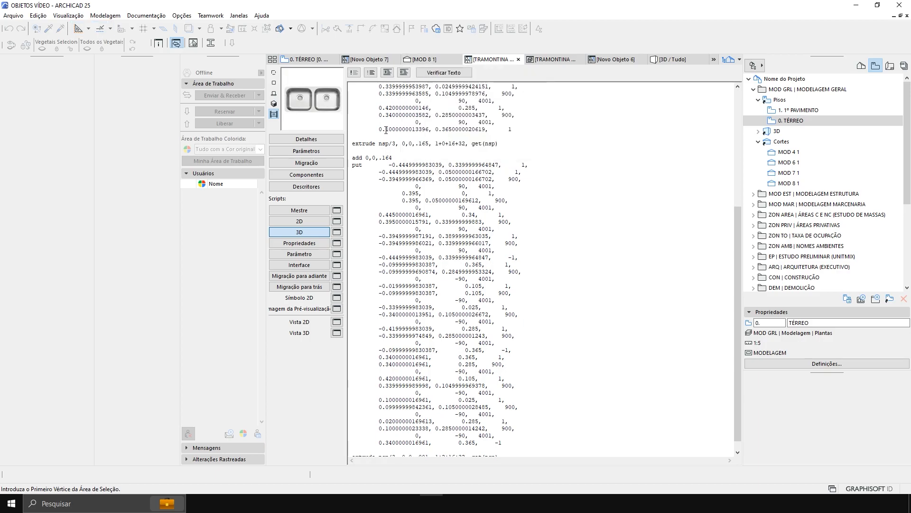
pyautogui.scroll(-1, 431, 311)
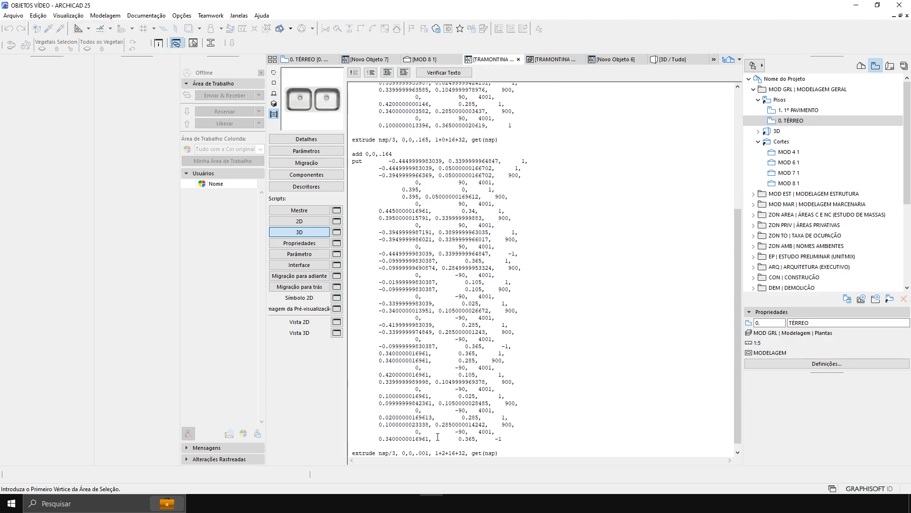
# Examine how the raised rim meets the bowls' upper edges in 3D, checking its extrusion height in the script.
pyautogui.click(547, 59)
pyautogui.keyDown('shift'); pyautogui.moveTo(502, 192); pyautogui.dragTo(407, 232, button='middle'); pyautogui.keyUp('shift')
pyautogui.scroll(-3, 526, 206)
pyautogui.keyDown('shift'); pyautogui.moveTo(527, 205); pyautogui.dragTo(552, 189, button='middle'); pyautogui.keyUp('shift')
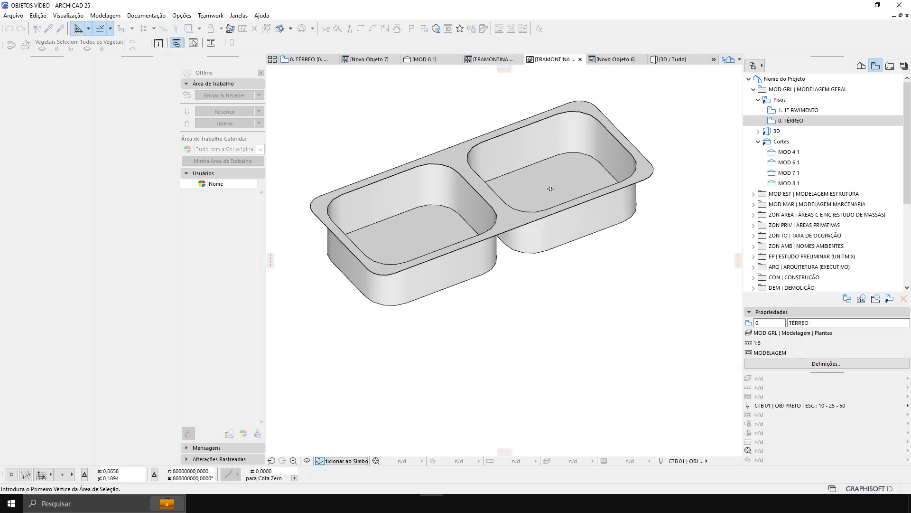
pyautogui.scroll(2, 371, 299)
pyautogui.scroll(3, 370, 299)
pyautogui.click(475, 90)
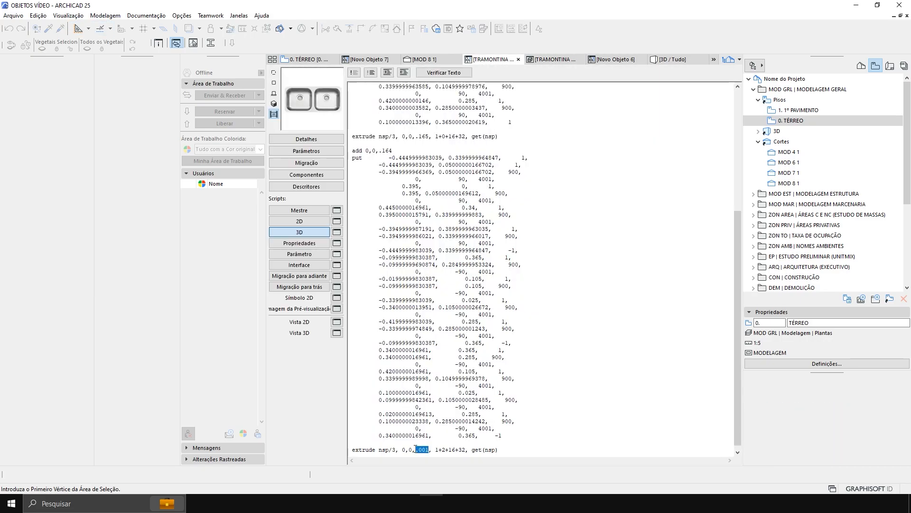
pyautogui.click(550, 60)
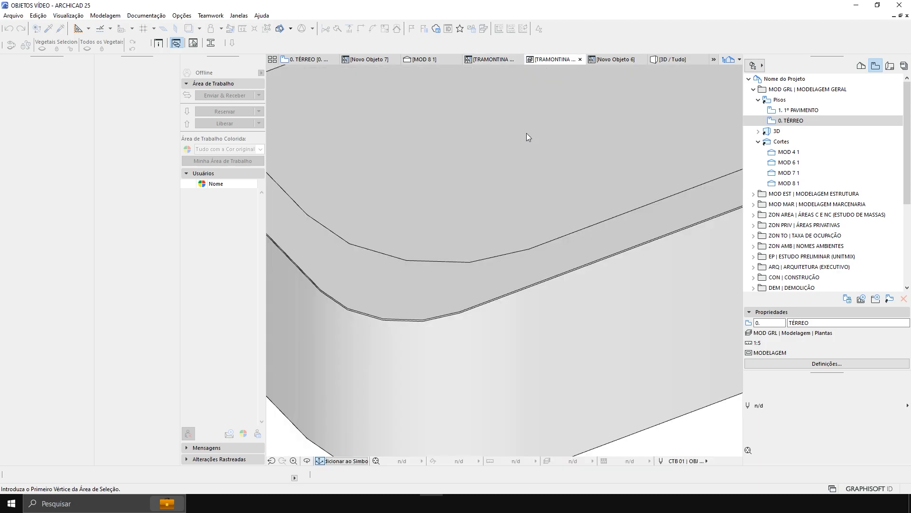
pyautogui.keyDown('shift'); pyautogui.moveTo(454, 148); pyautogui.dragTo(411, 120, button='middle'); pyautogui.keyUp('shift')
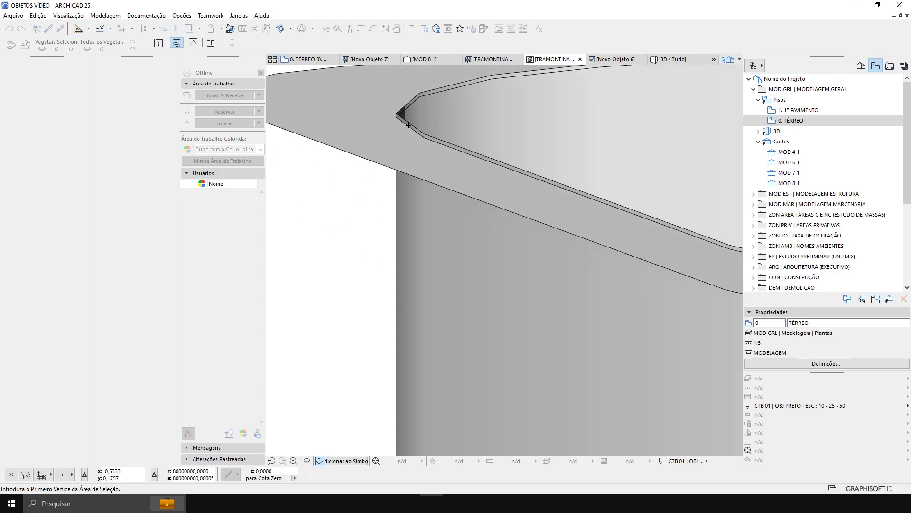
pyautogui.scroll(-10, 409, 121)
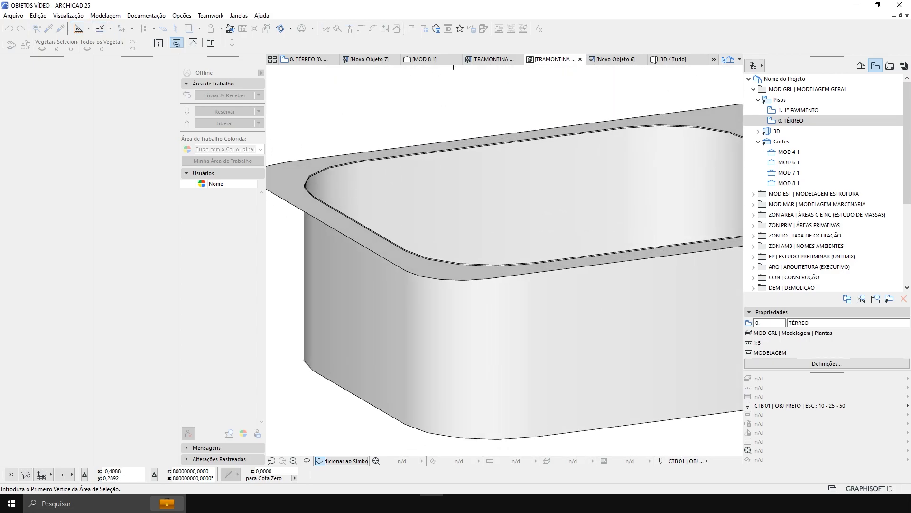
# Set the rim's offset line to add 0,0,.165 in the sink's 3D script and verify the syntax.
pyautogui.click(475, 60)
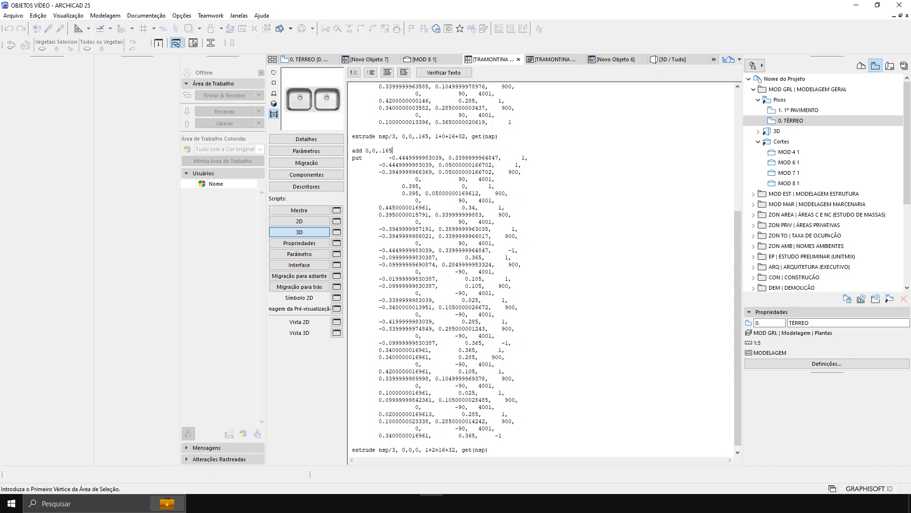
pyautogui.click(442, 74)
pyautogui.click(471, 299)
# Inspect how the rim meets the bowls' upper edges in the object's 3D view.
pyautogui.click(556, 60)
pyautogui.scroll(-3, 475, 223)
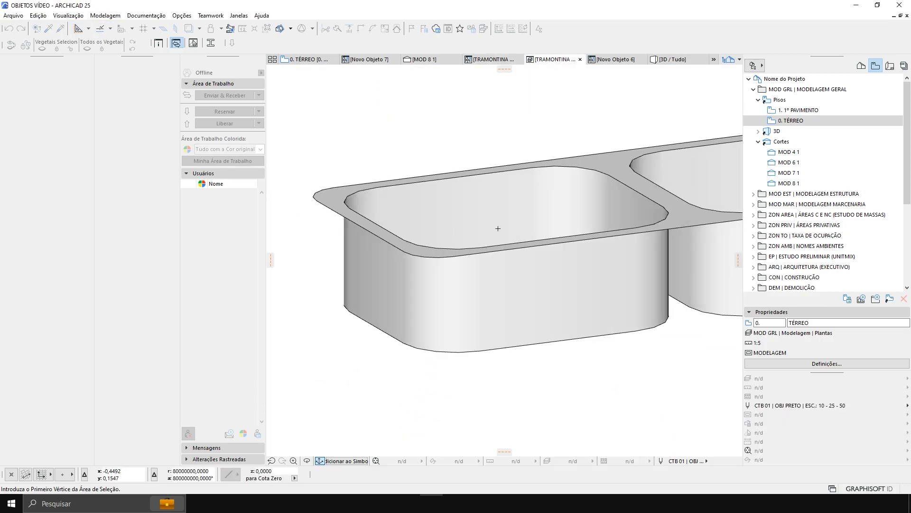
pyautogui.scroll(5, 409, 256)
pyautogui.keyDown('shift'); pyautogui.moveTo(393, 247); pyautogui.dragTo(435, 263, button='middle'); pyautogui.keyUp('shift')
pyautogui.scroll(-3, 537, 244)
pyautogui.keyDown('shift'); pyautogui.moveTo(537, 244); pyautogui.dragTo(456, 268, button='middle'); pyautogui.keyUp('shift')
pyautogui.keyDown('shift'); pyautogui.moveTo(311, 225); pyautogui.dragTo(346, 250, button='middle'); pyautogui.keyUp('shift')
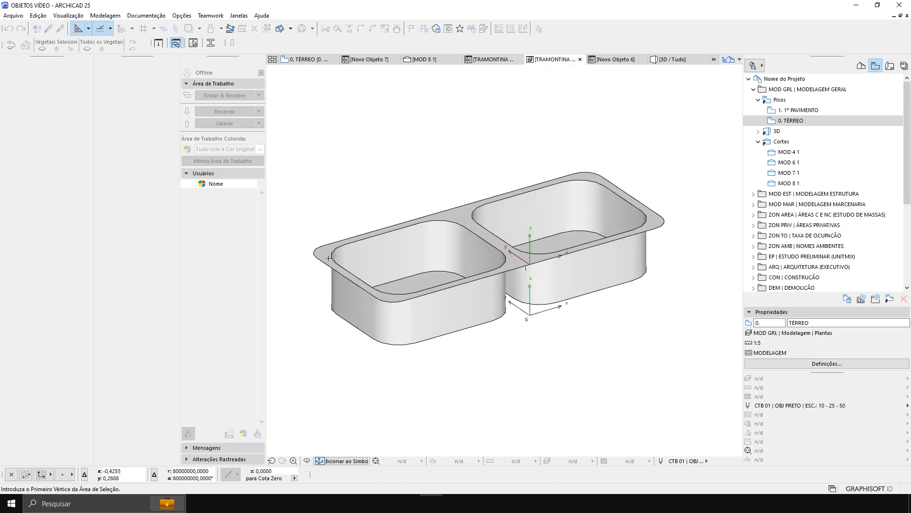
pyautogui.keyDown('shift'); pyautogui.moveTo(470, 293); pyautogui.dragTo(403, 167, button='middle'); pyautogui.keyUp('shift')
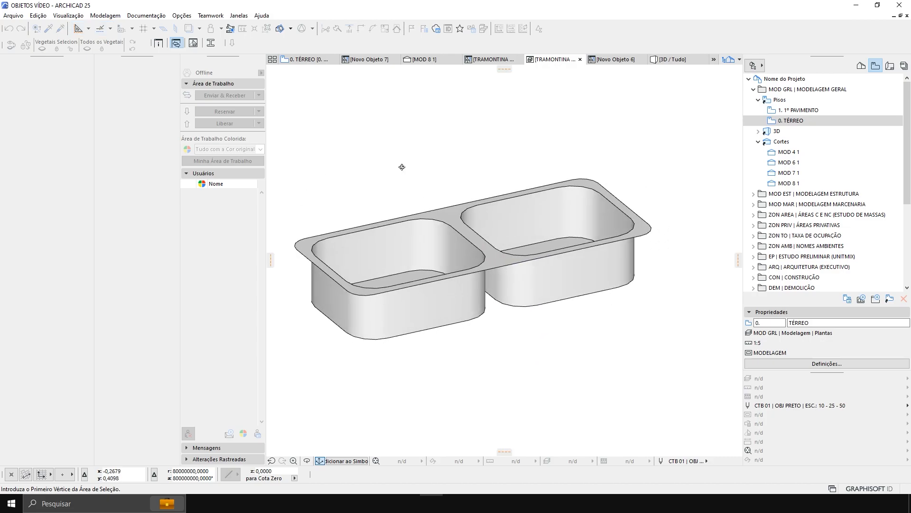
# Save the sink object, overwriting the existing file from the earlier version.
pyautogui.click(13, 16)
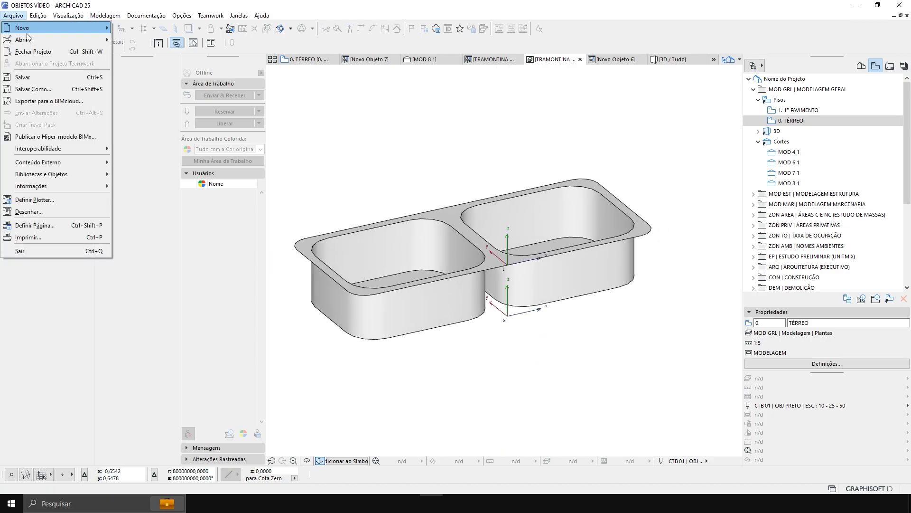
pyautogui.click(33, 76)
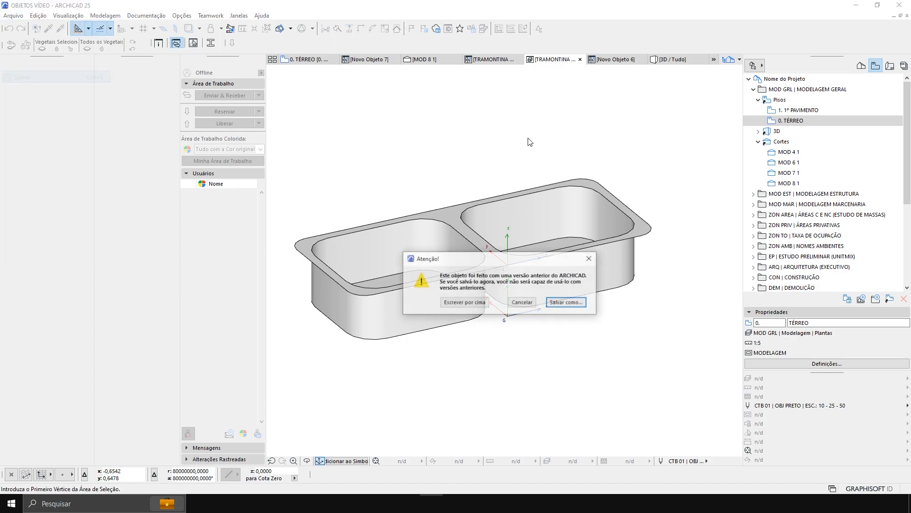
pyautogui.click(465, 302)
# Select the middle sink on the TÉRREO floor plan and show only that object in 3D.
pyautogui.click(308, 59)
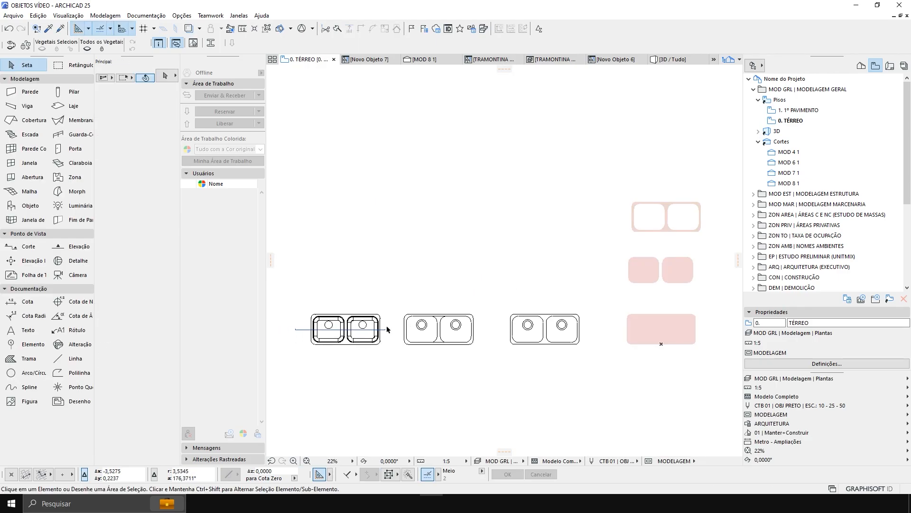
pyautogui.scroll(3, 525, 332)
pyautogui.click(542, 331)
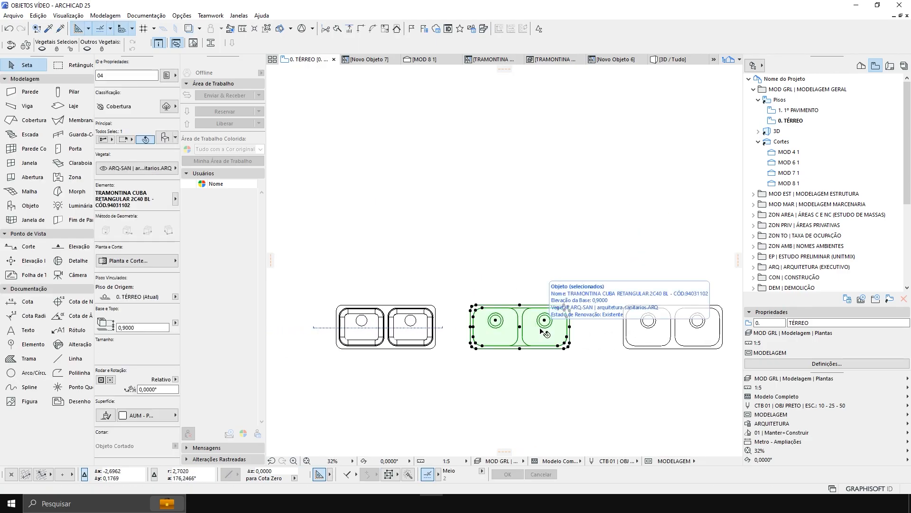
pyautogui.press('F5')
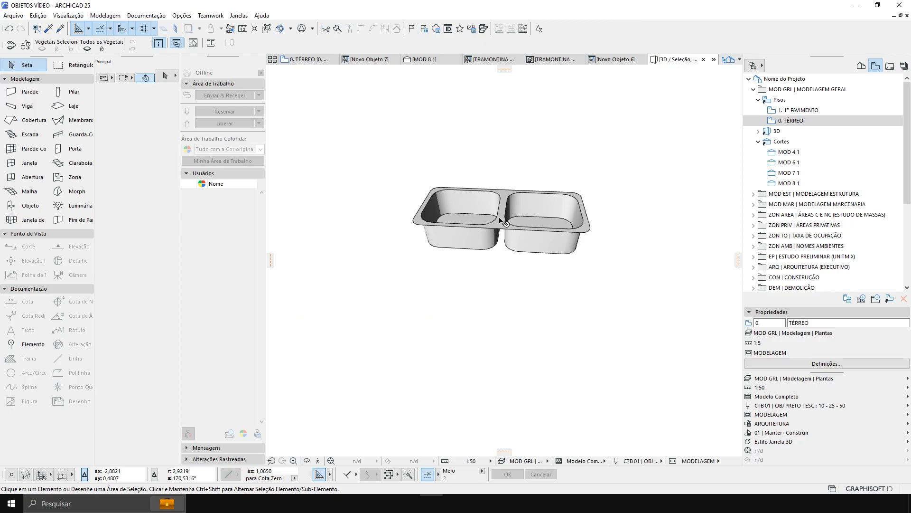
# Check the selected sink's polygon count in the 3D model and refresh the count.
pyautogui.keyDown('shift'); pyautogui.moveTo(446, 226); pyautogui.dragTo(518, 209, button='middle'); pyautogui.keyUp('shift')
pyautogui.click(521, 238)
pyautogui.click(539, 30)
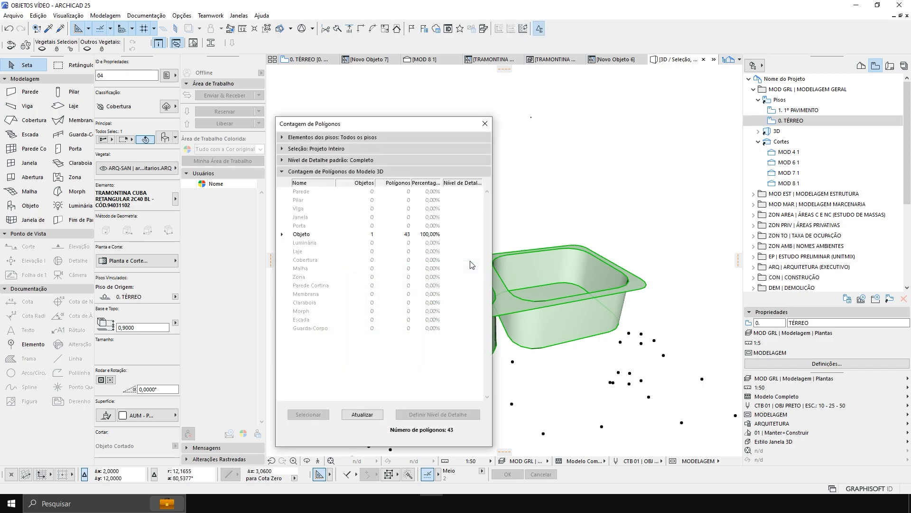
pyautogui.click(358, 415)
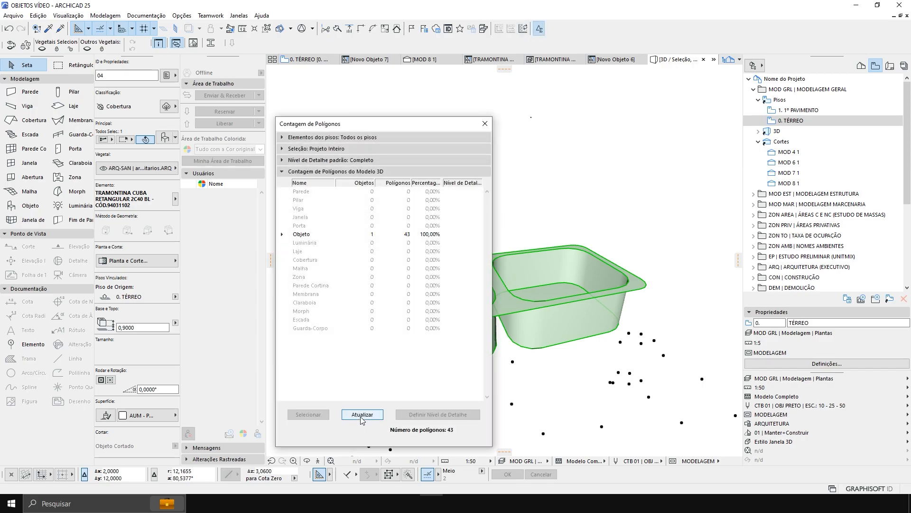
pyautogui.click(486, 125)
# Examine the placed sink's bowls and rim from above and from the side in 3D.
pyautogui.scroll(-1, 532, 261)
pyautogui.moveTo(532, 261)
pyautogui.keyDown('shift'); pyautogui.mouseDown(button='middle')
pyautogui.moveTo(486, 245)
pyautogui.moveTo(486, 253)
pyautogui.moveTo(536, 245)
pyautogui.moveTo(545, 260)
pyautogui.mouseUp(button='middle'); pyautogui.keyUp('shift')
pyautogui.scroll(-8, 486, 253)
pyautogui.scroll(4, 483, 268)
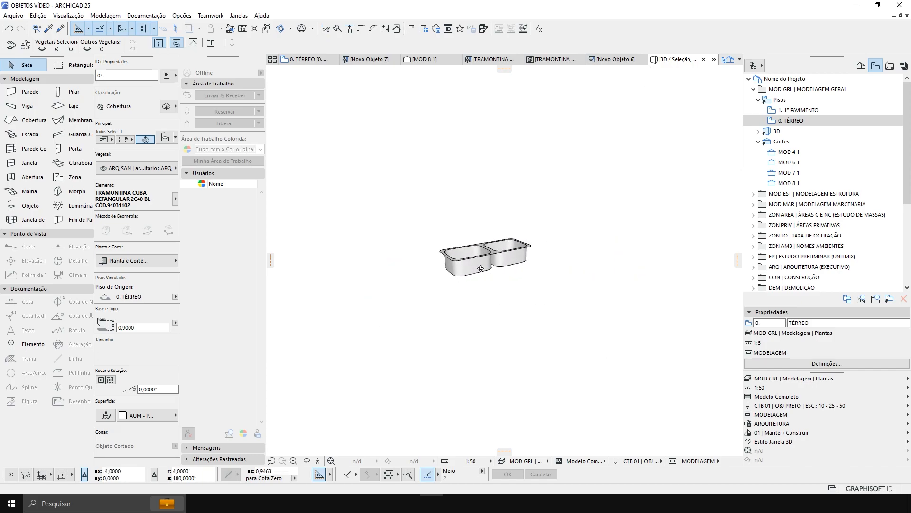
pyautogui.keyDown('shift'); pyautogui.moveTo(481, 268); pyautogui.dragTo(472, 311, button='middle'); pyautogui.keyUp('shift')
pyautogui.keyDown('shift'); pyautogui.moveTo(538, 274); pyautogui.dragTo(498, 301, button='middle'); pyautogui.keyUp('shift')
pyautogui.keyDown('shift'); pyautogui.moveTo(596, 273); pyautogui.dragTo(533, 317, button='middle'); pyautogui.keyUp('shift')
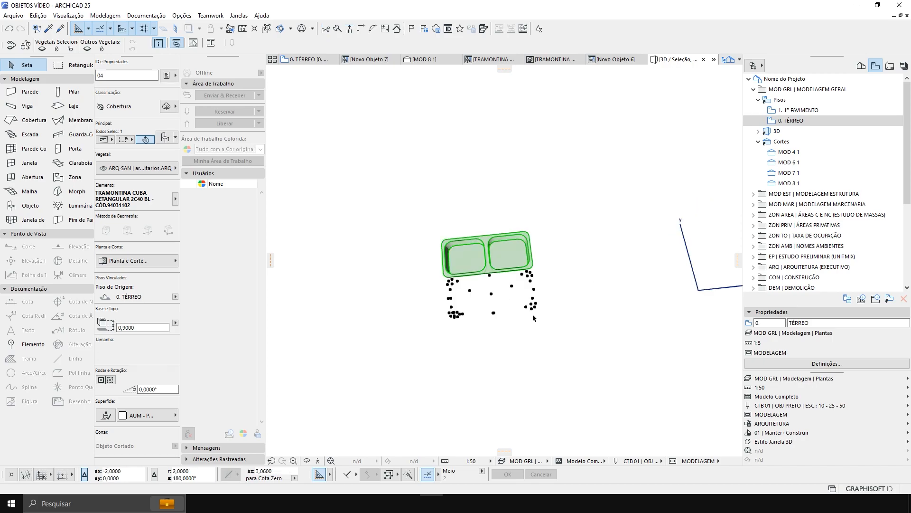
# Try to convert the middle sink on the floor plan into a morph, then undo the conversion.
pyautogui.press('F2')
pyautogui.press('Escape')
pyautogui.click(520, 312)
pyautogui.rightClick(520, 311)
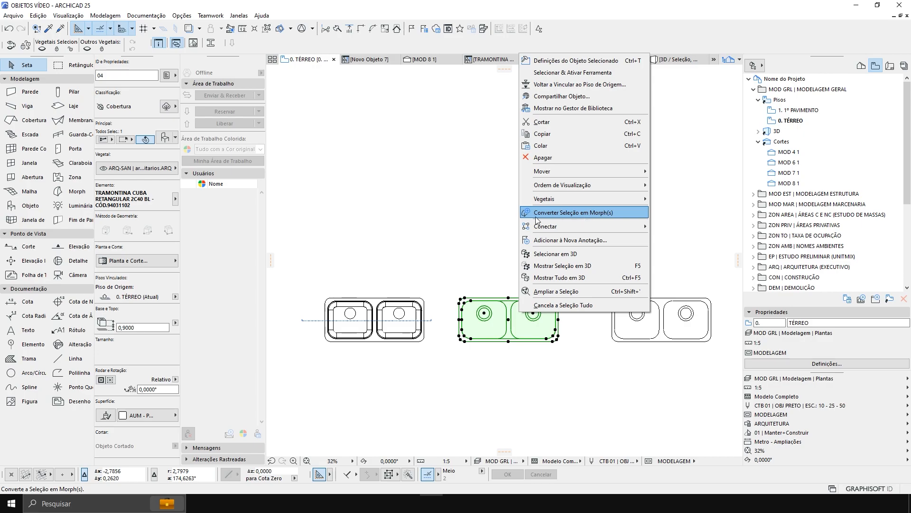
pyautogui.click(459, 228)
pyautogui.press('F5')
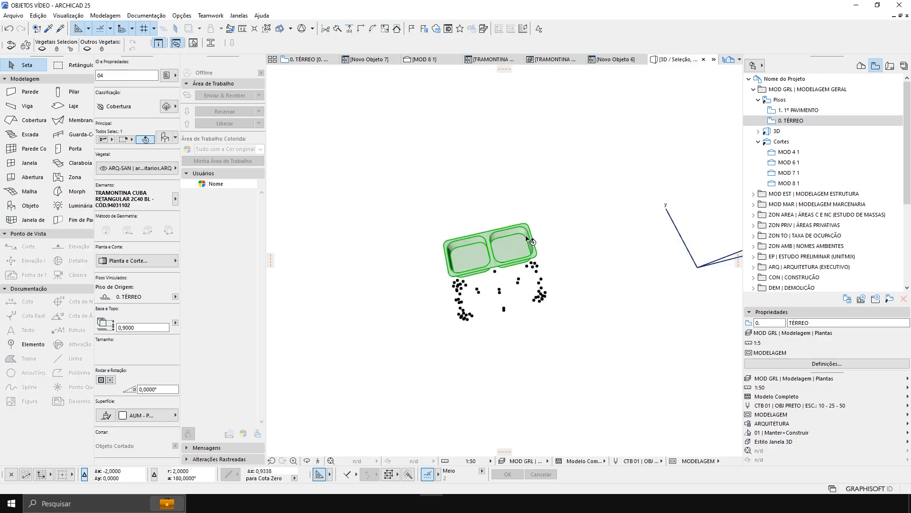
pyautogui.press('F2')
pyautogui.rightClick(501, 314)
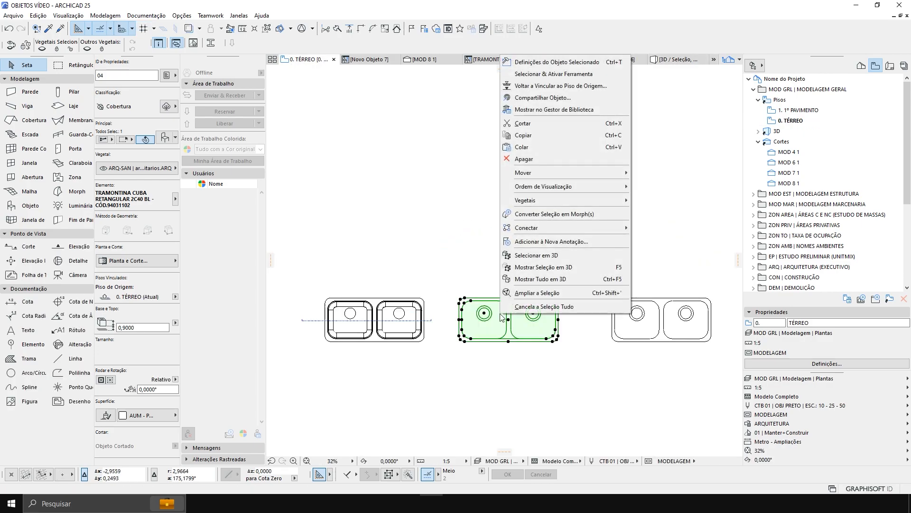
pyautogui.click(549, 215)
pyautogui.click(547, 302)
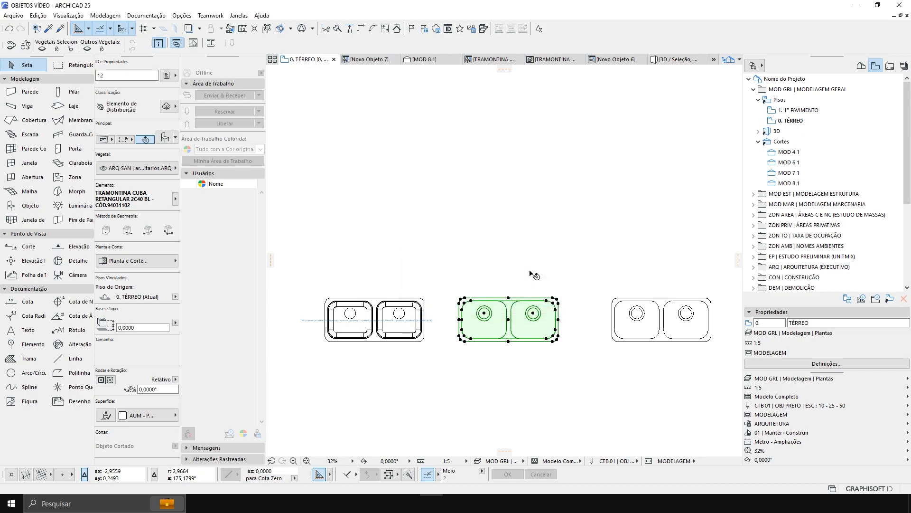
pyautogui.scroll(3, 537, 266)
pyautogui.hotkey('ctrl', 'z')
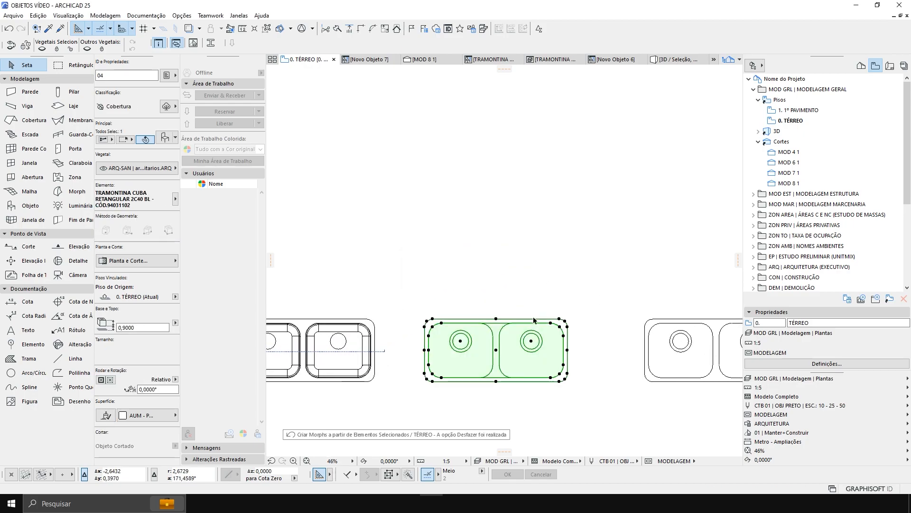
# Move all of the sink object's 2D symbol linework so its lower edge's midpoint sits on the origin, and close the symbol window.
pyautogui.hotkey('ctrl', 'shift', 'o')
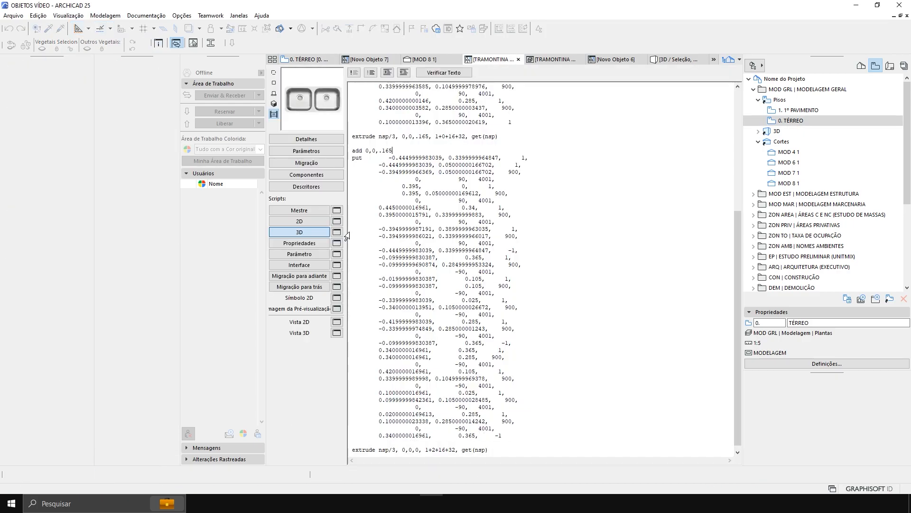
pyautogui.click(335, 298)
pyautogui.scroll(-5, 473, 292)
pyautogui.moveTo(390, 226); pyautogui.dragTo(533, 309)
pyautogui.scroll(3, 472, 263)
pyautogui.click(521, 265)
pyautogui.press('Escape')
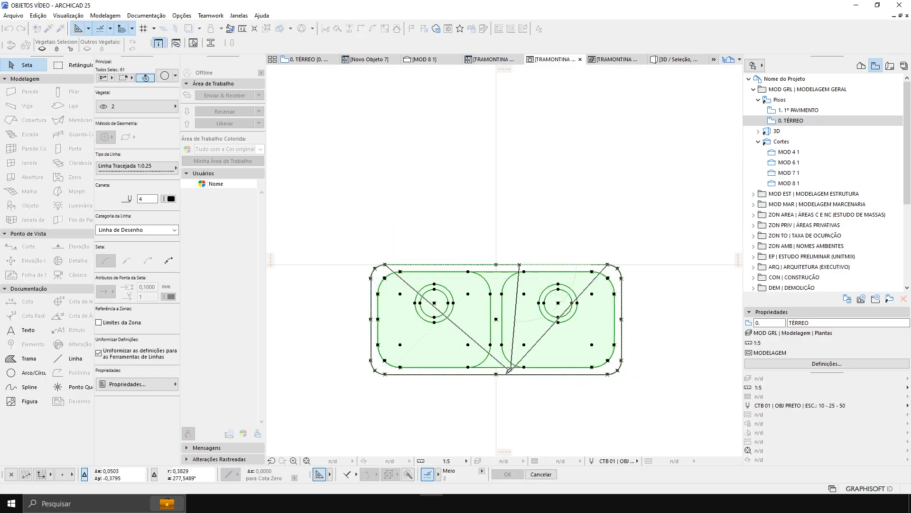
pyautogui.click(496, 374)
pyautogui.click(496, 264)
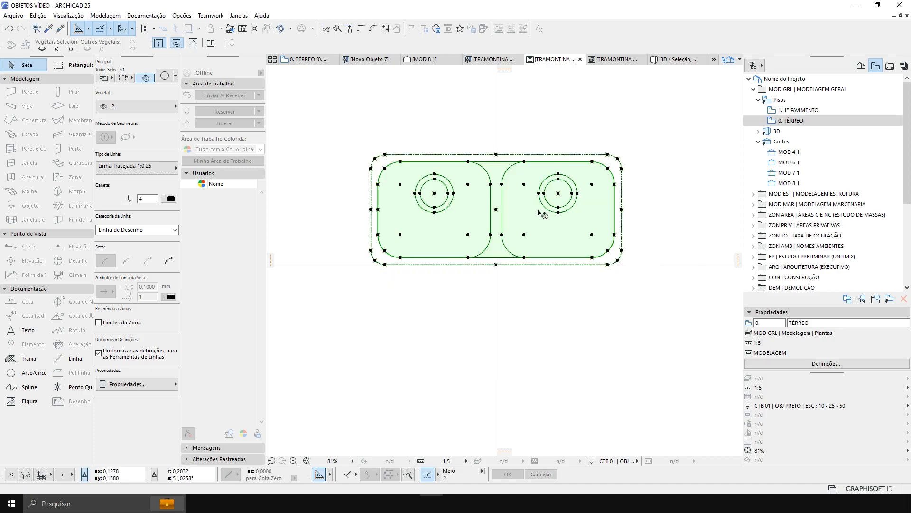
pyautogui.press('Escape')
pyautogui.click(580, 59)
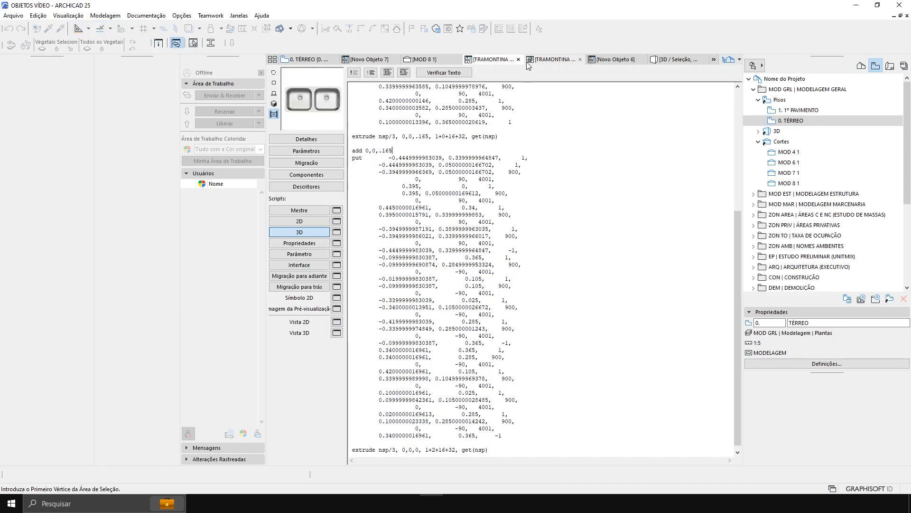
# Save the sink object with its moved 2D symbol and check the placed sink in 3D.
pyautogui.click(13, 15)
pyautogui.click(36, 78)
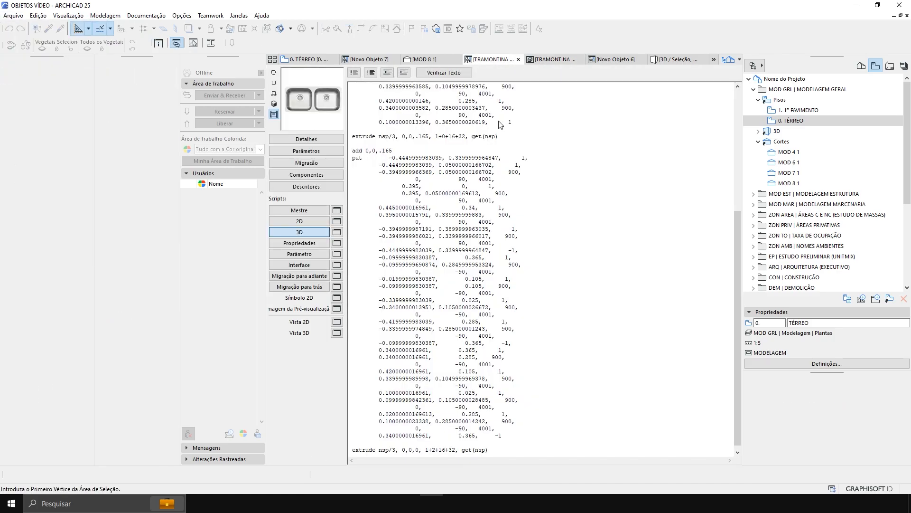
pyautogui.click(674, 59)
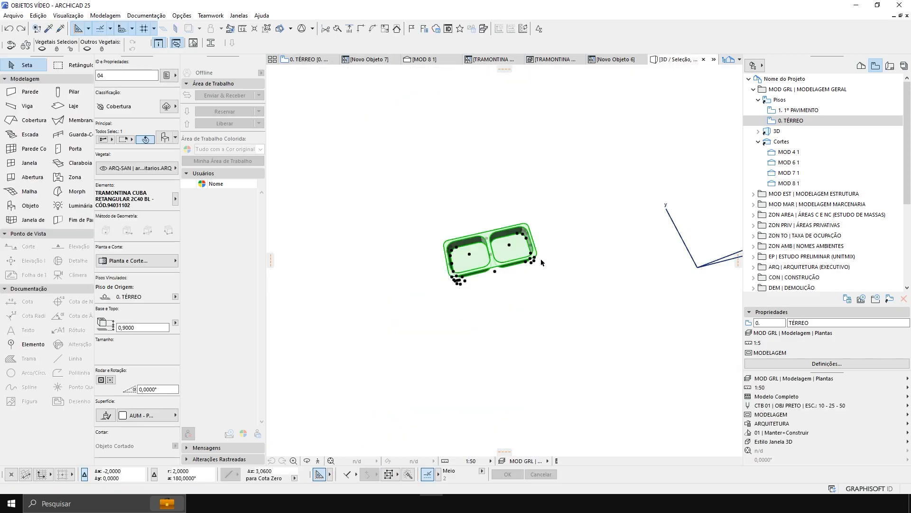
pyautogui.keyDown('shift'); pyautogui.moveTo(507, 216); pyautogui.dragTo(494, 281, button='middle'); pyautogui.keyUp('shift')
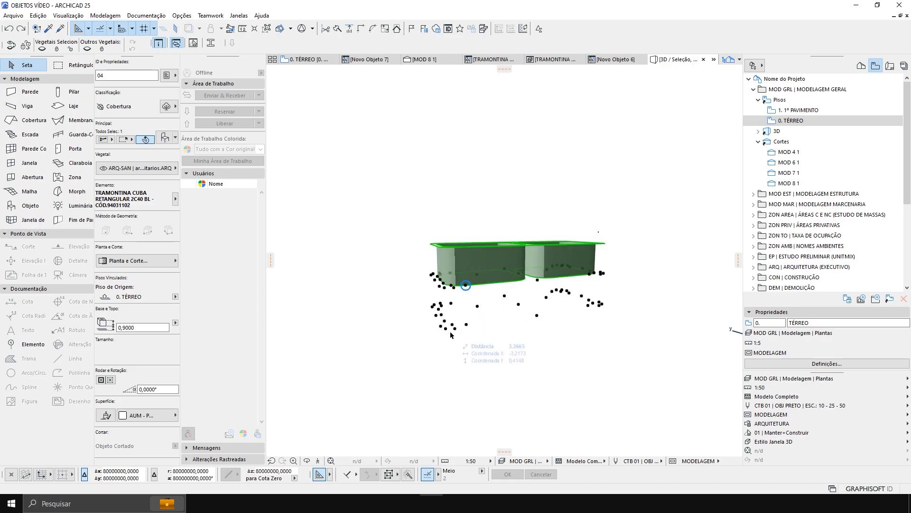
# Reload the placed sink by switching it to SODRAMAR DUCHA 4 AROS and back to TRAMONTINA CUBA RETANGULAR 2C40 BL.
pyautogui.hotkey('ctrl', 't')
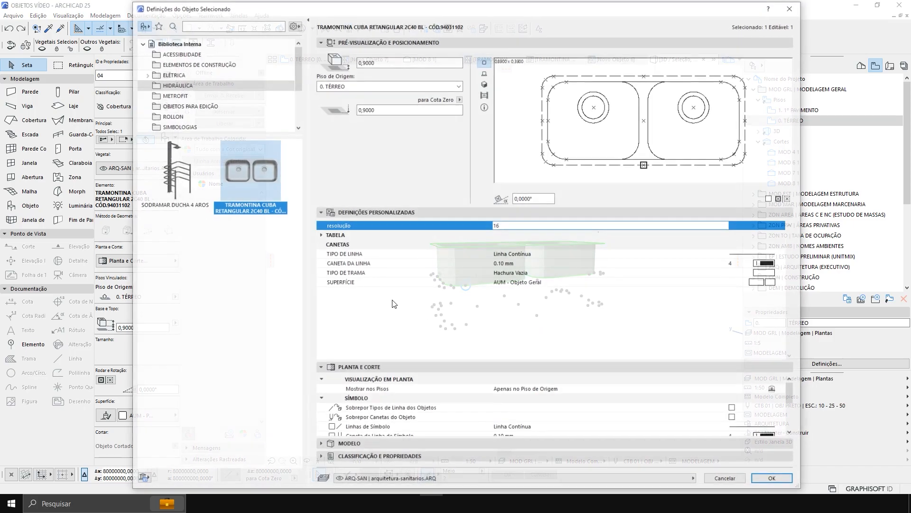
pyautogui.click(173, 171)
pyautogui.click(247, 183)
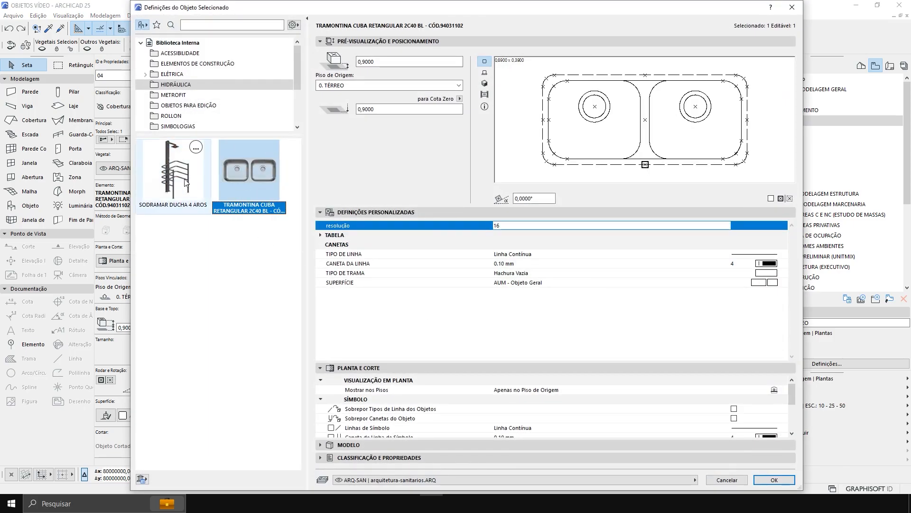
pyautogui.click(182, 183)
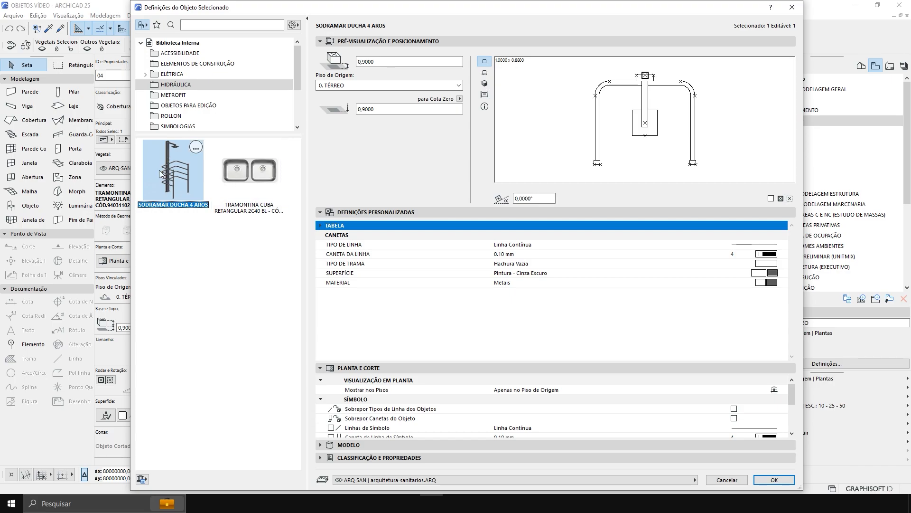
pyautogui.click(256, 181)
pyautogui.click(772, 480)
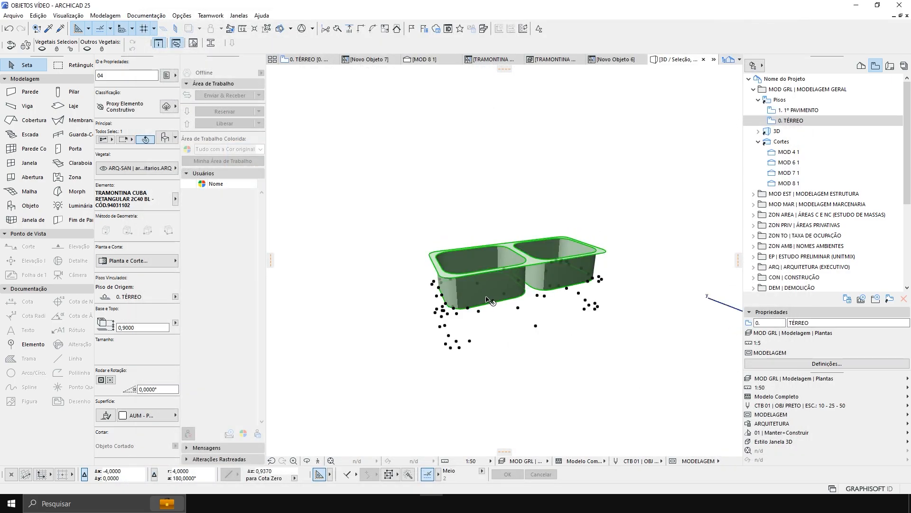
# Set the sink object's Altura parameter (ZZYZX) to ,165 and return to its 3D script.
pyautogui.hotkey('ctrl', 'shift', 'o')
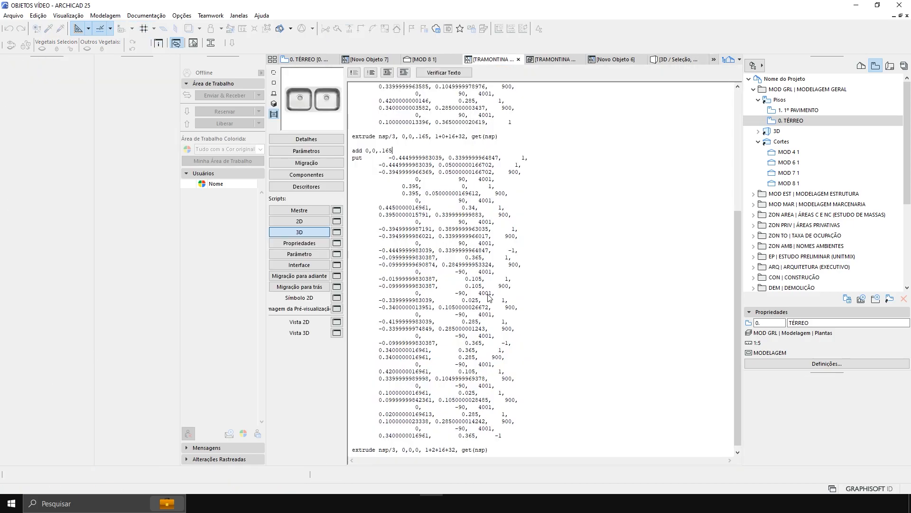
pyautogui.click(308, 151)
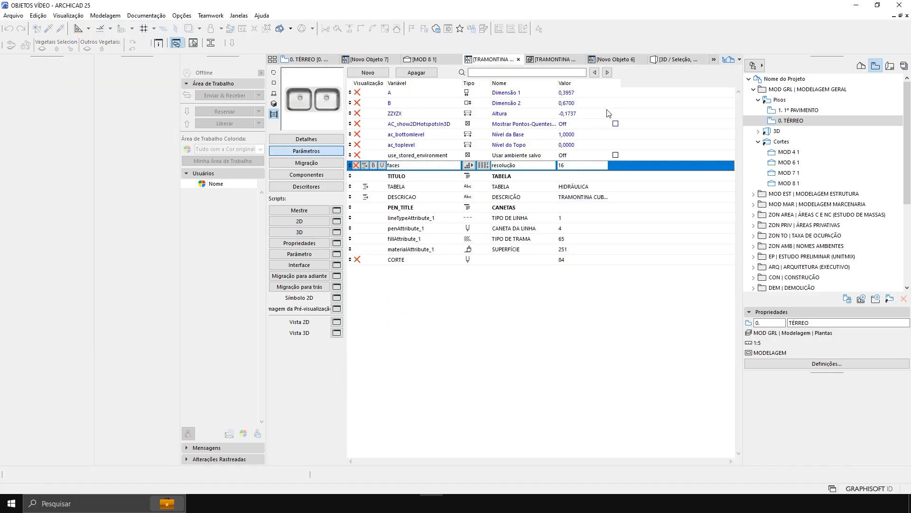
pyautogui.click(580, 113)
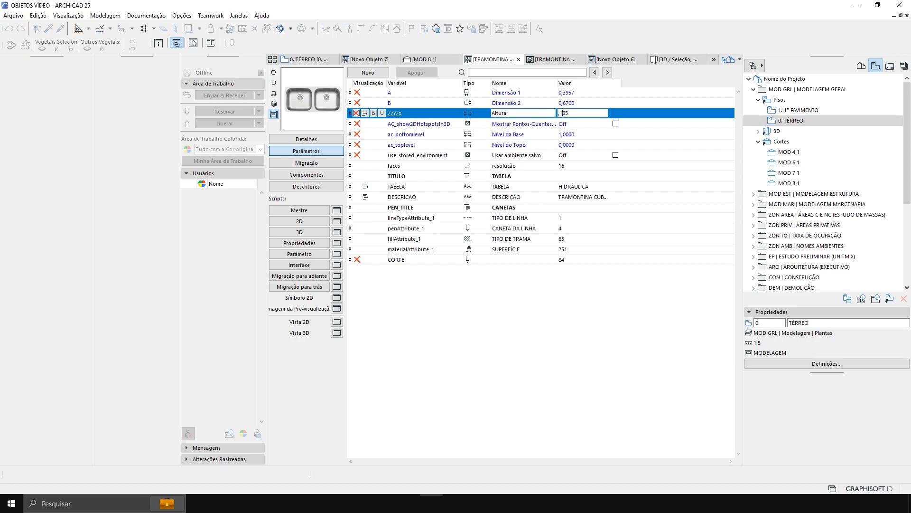
pyautogui.click(300, 232)
# Save the sink object with its updated Altura parameter.
pyautogui.click(424, 59)
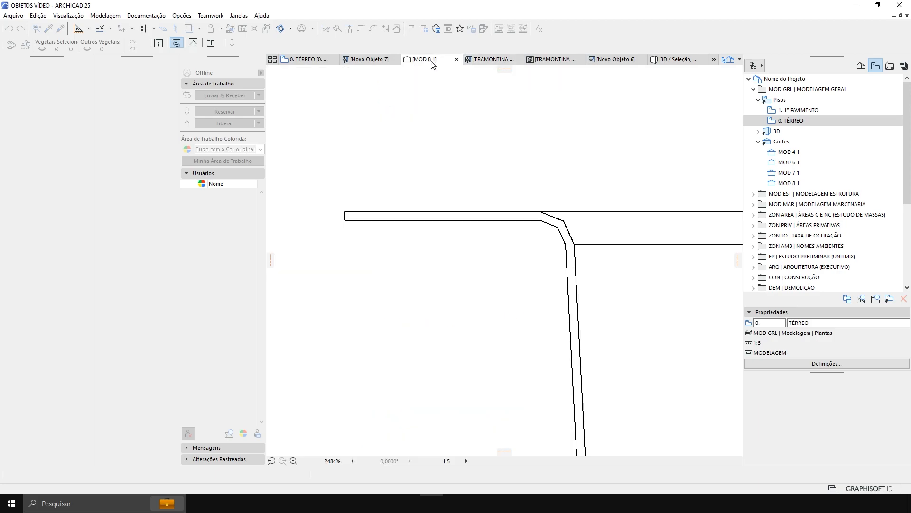
pyautogui.click(361, 60)
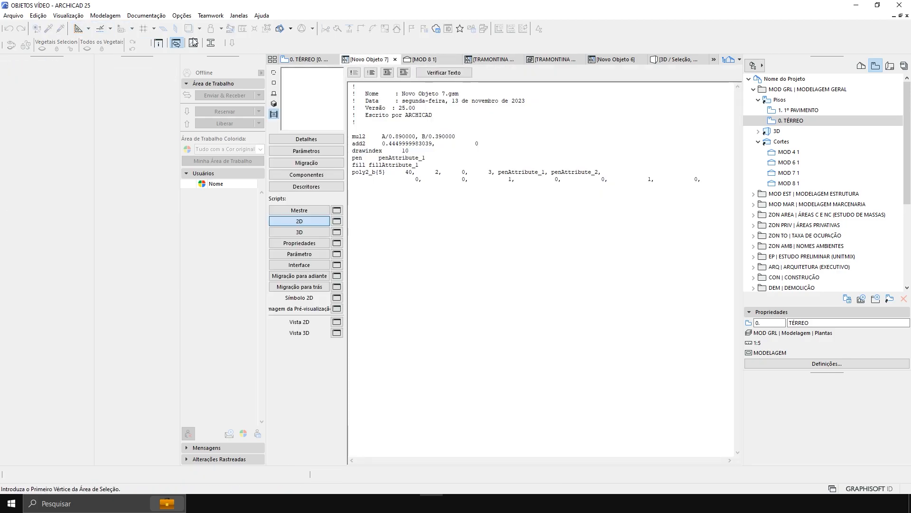
pyautogui.click(495, 62)
pyautogui.click(12, 15)
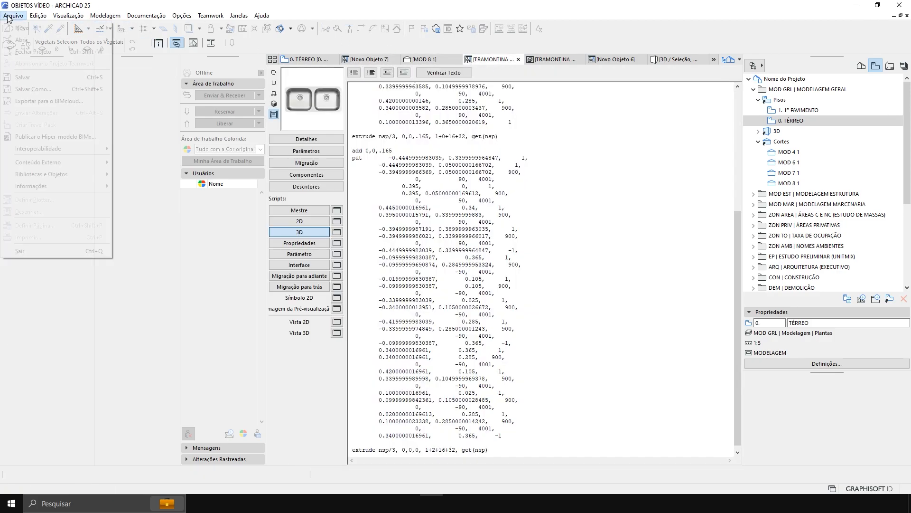
pyautogui.click(29, 76)
# Review the placed sink's object settings and examine its hotspots and geometry in 3D.
pyautogui.click(674, 60)
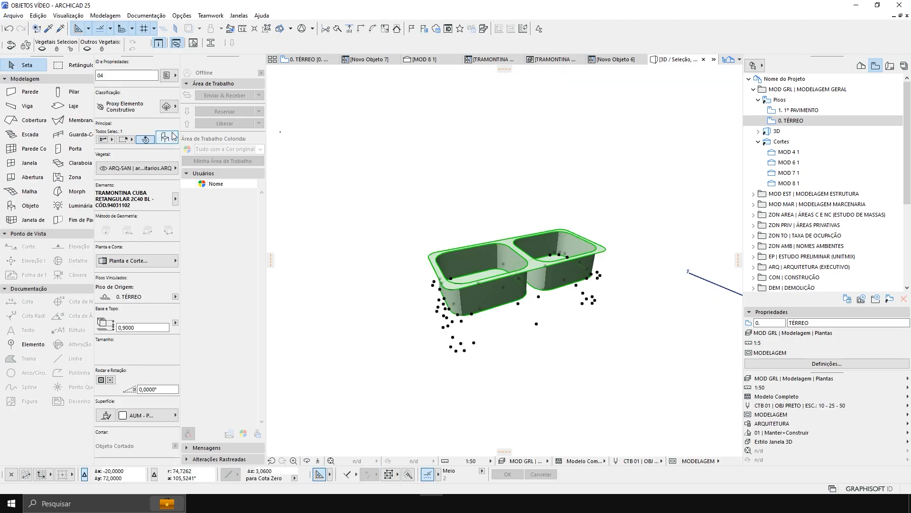
pyautogui.click(166, 138)
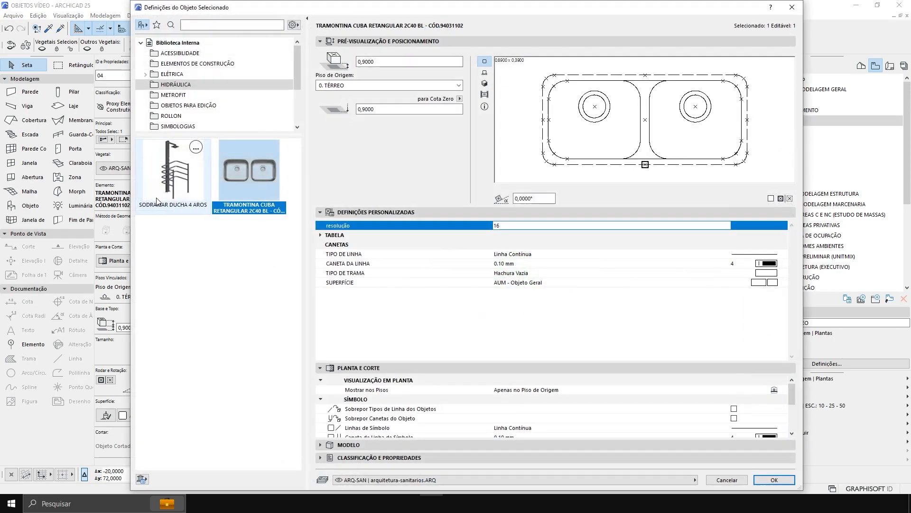
pyautogui.click(770, 480)
pyautogui.keyDown('shift'); pyautogui.moveTo(563, 310); pyautogui.dragTo(406, 252, button='middle'); pyautogui.keyUp('shift')
pyautogui.keyDown('shift'); pyautogui.moveTo(597, 193); pyautogui.dragTo(588, 282, button='middle'); pyautogui.keyUp('shift')
pyautogui.scroll(1, 526, 250)
pyautogui.keyDown('shift'); pyautogui.moveTo(487, 234); pyautogui.dragTo(527, 223, button='middle'); pyautogui.keyUp('shift')
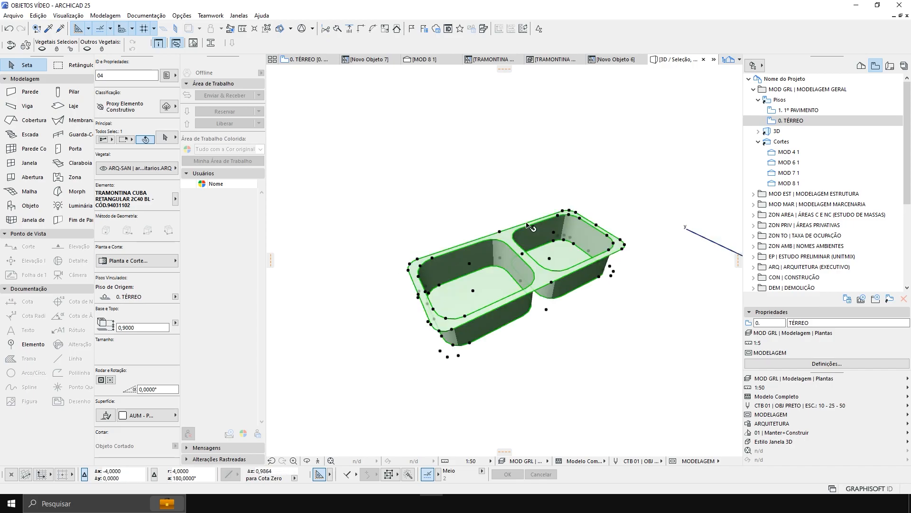
pyautogui.keyDown('shift'); pyautogui.moveTo(592, 214); pyautogui.dragTo(509, 238, button='middle'); pyautogui.keyUp('shift')
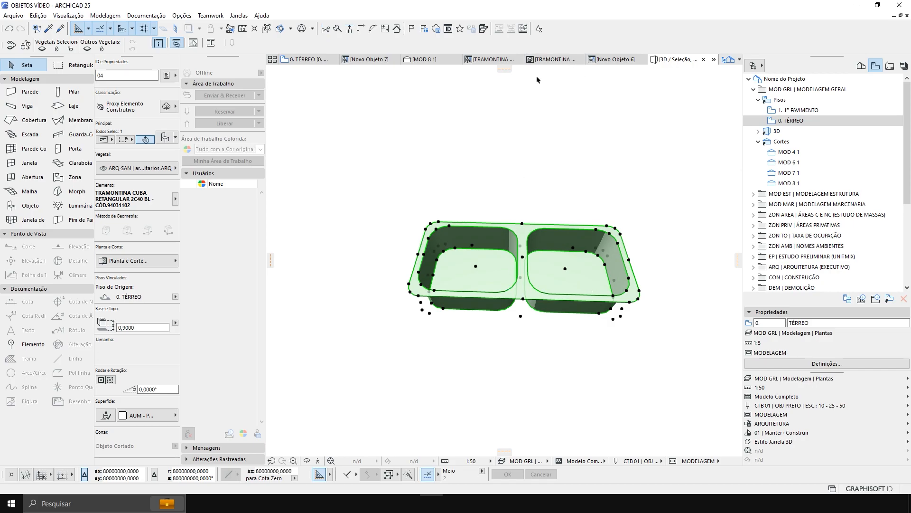
# Add a "hotspot 0,0,0" line below "resol faces" in the sink's 3D script and save the object.
pyautogui.click(489, 59)
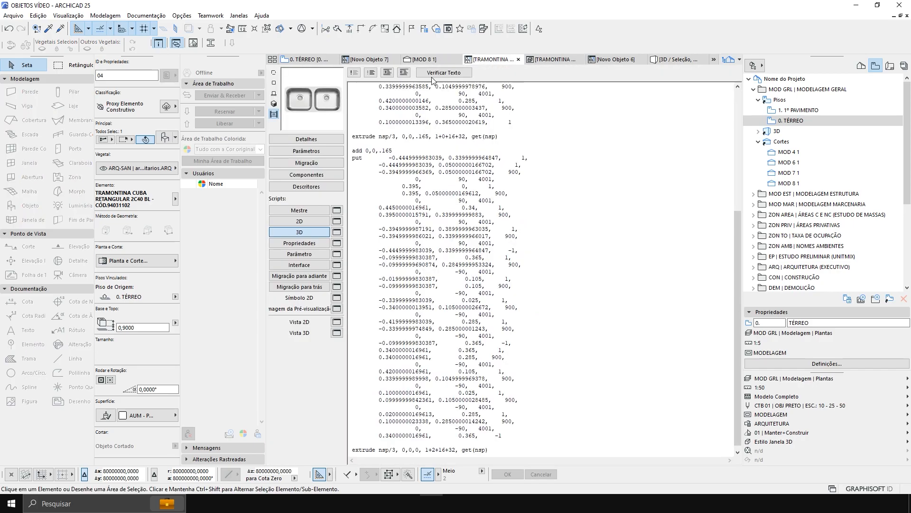
pyautogui.click(306, 151)
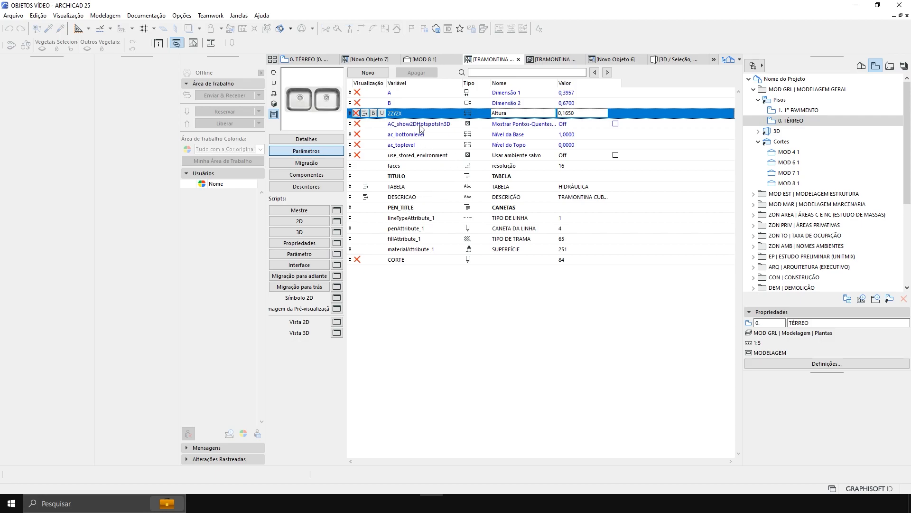
pyautogui.click(420, 125)
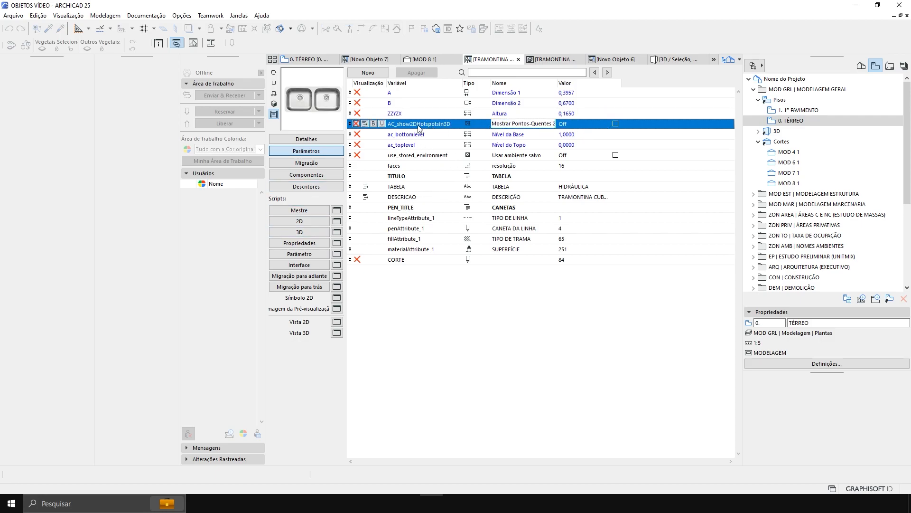
pyautogui.click(302, 238)
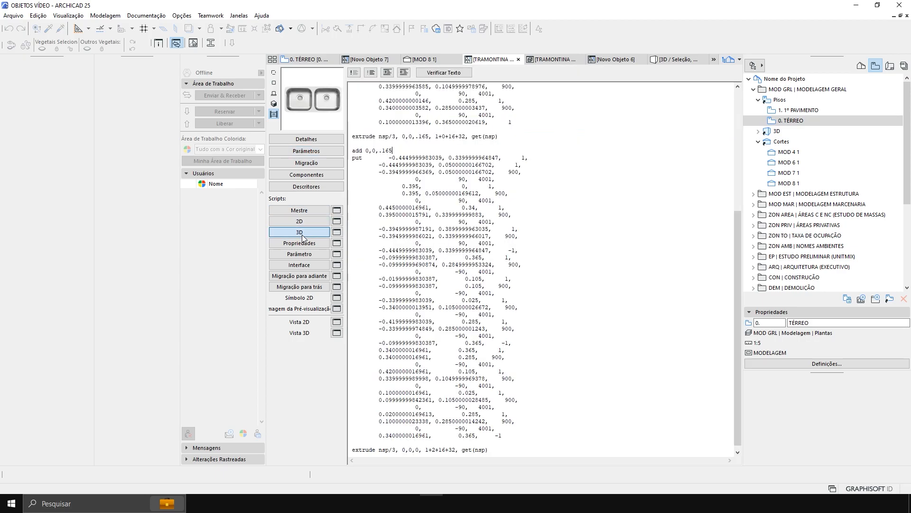
pyautogui.click(306, 150)
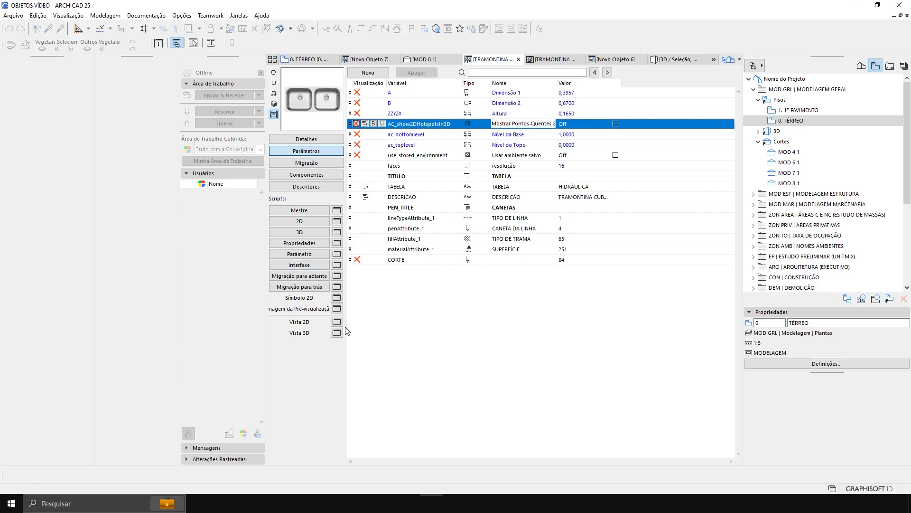
pyautogui.click(300, 232)
pyautogui.scroll(9, 420, 111)
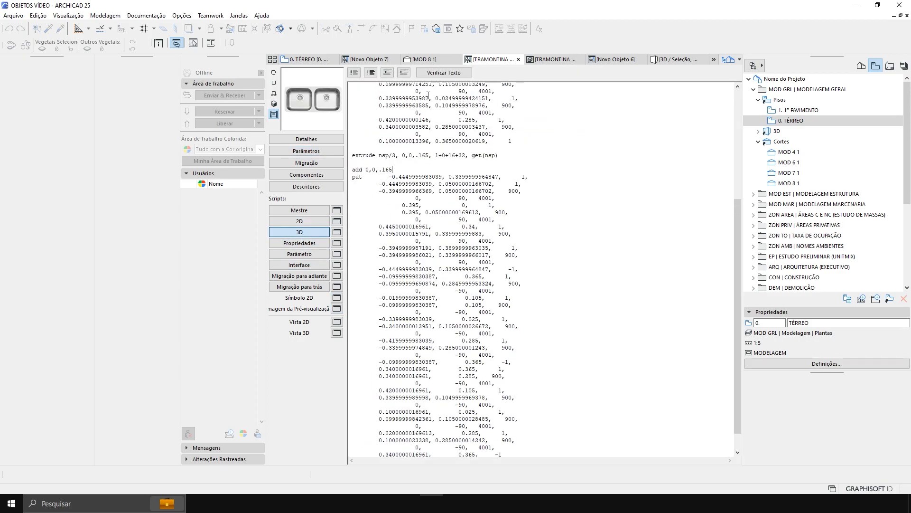
pyautogui.press('Return')
pyautogui.press('Return')
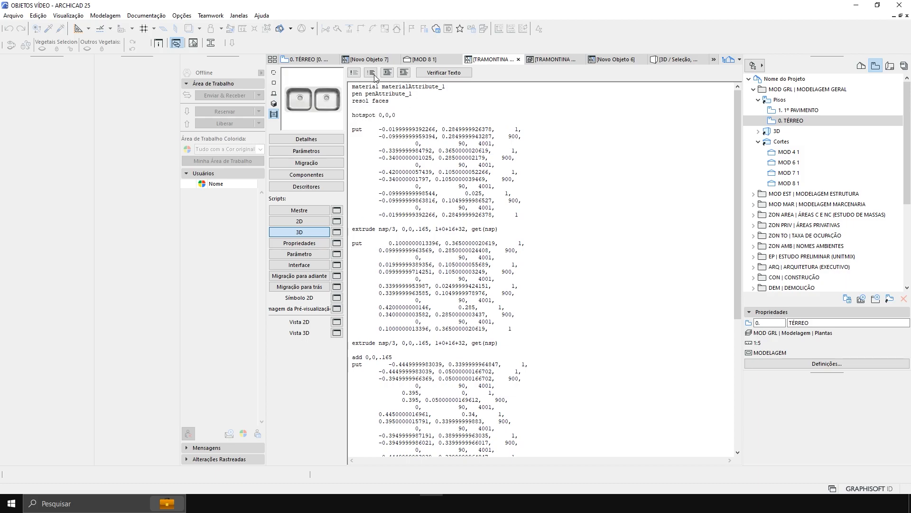
pyautogui.click(14, 16)
pyautogui.click(35, 76)
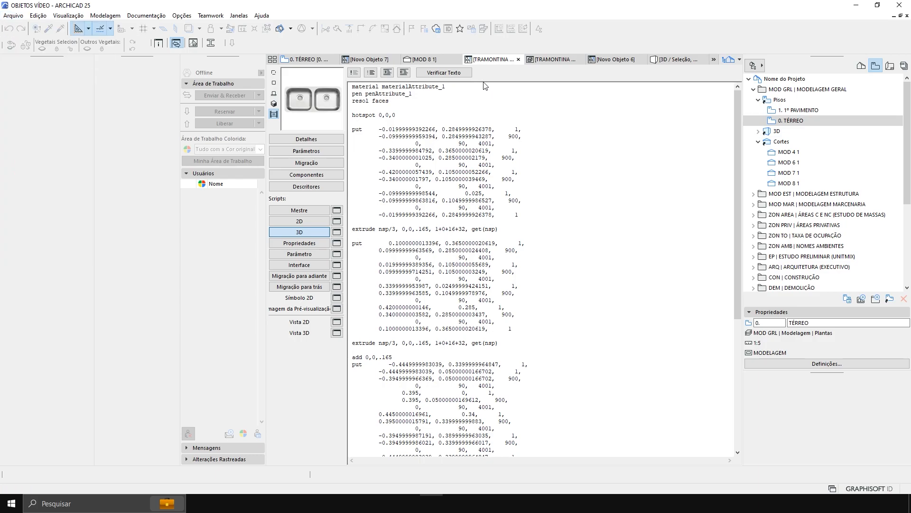
# Inspect the placed sink in 3D to check where the scripted hotspot sits.
pyautogui.click(659, 62)
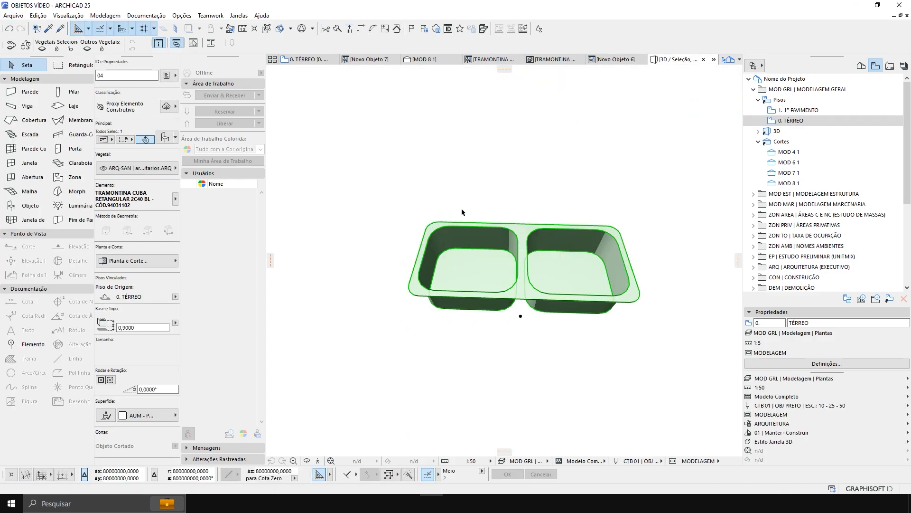
pyautogui.keyDown('shift'); pyautogui.moveTo(578, 121); pyautogui.dragTo(604, 350, button='middle'); pyautogui.keyUp('shift')
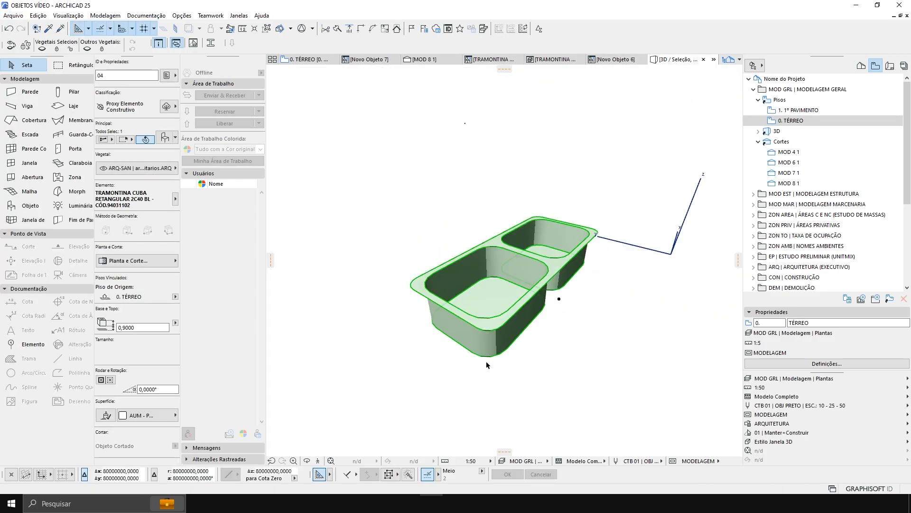
pyautogui.keyDown('shift'); pyautogui.moveTo(507, 271); pyautogui.dragTo(539, 321, button='middle'); pyautogui.keyUp('shift')
pyautogui.keyDown('shift'); pyautogui.moveTo(569, 218); pyautogui.dragTo(597, 172, button='middle'); pyautogui.keyUp('shift')
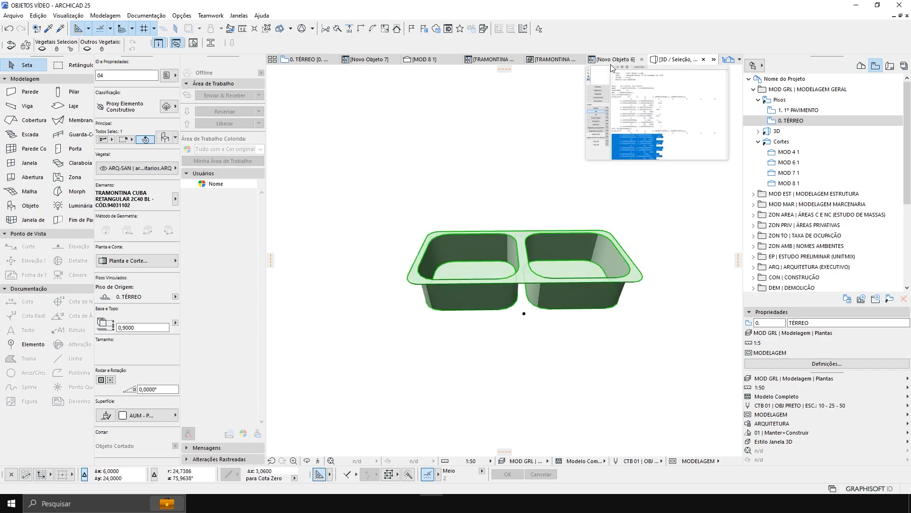
# Delete the "hotspot 0,0,0" line from the sink's 3D script.
pyautogui.hotkey('ctrl', 'shift', 'o')
pyautogui.moveTo(435, 114); pyautogui.dragTo(341, 116)
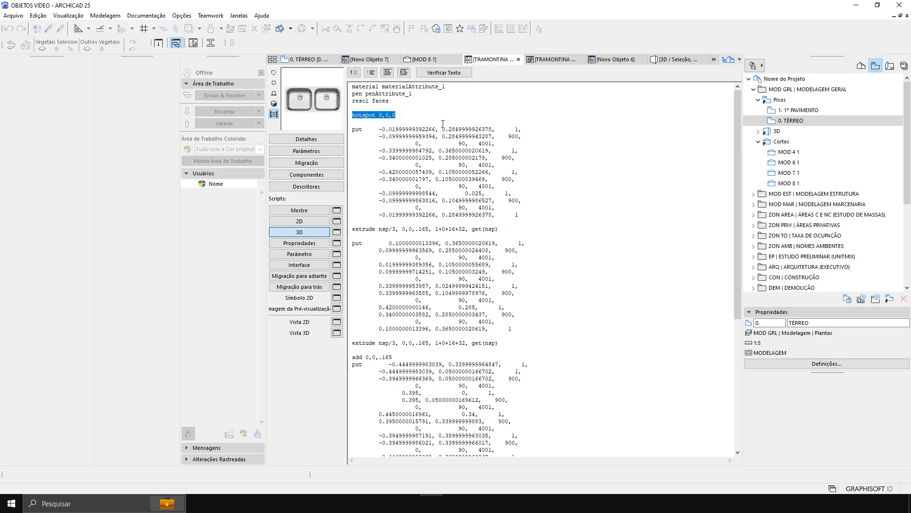
pyautogui.press('Delete')
pyautogui.scroll(-9, 435, 244)
pyautogui.scroll(9, 435, 244)
pyautogui.scroll(1, 430, 236)
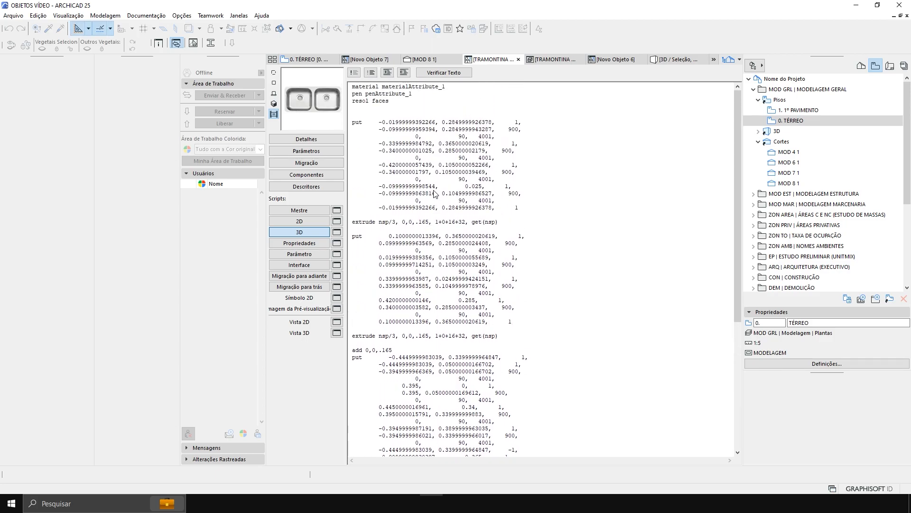
# Recheck the selected sink's hotspots around the rim and bowls in 3D.
pyautogui.click(675, 61)
pyautogui.keyDown('shift'); pyautogui.moveTo(512, 287); pyautogui.dragTo(430, 236, button='middle'); pyautogui.keyUp('shift')
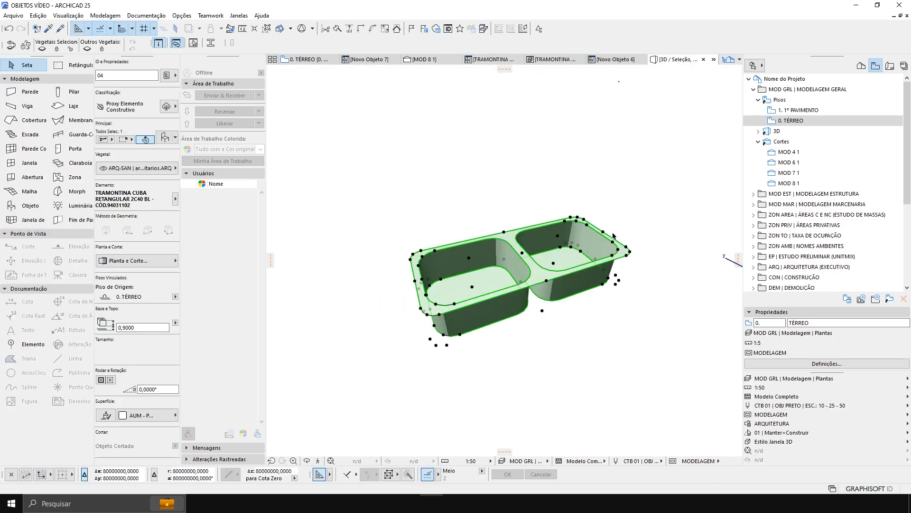
pyautogui.keyDown('shift'); pyautogui.moveTo(616, 281); pyautogui.dragTo(542, 322, button='middle'); pyautogui.keyUp('shift')
pyautogui.keyDown('shift'); pyautogui.moveTo(544, 273); pyautogui.dragTo(518, 289, button='middle'); pyautogui.keyUp('shift')
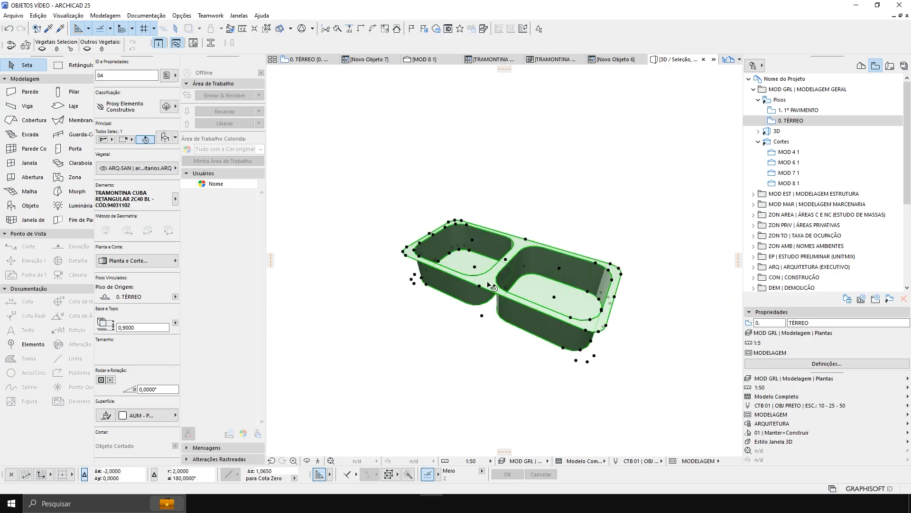
# Deselect the sink and show the whole model in 3D to compare it with the neighbouring sink.
pyautogui.press('Escape')
pyautogui.keyDown('shift'); pyautogui.moveTo(432, 278); pyautogui.dragTo(577, 278, button='middle'); pyautogui.keyUp('shift')
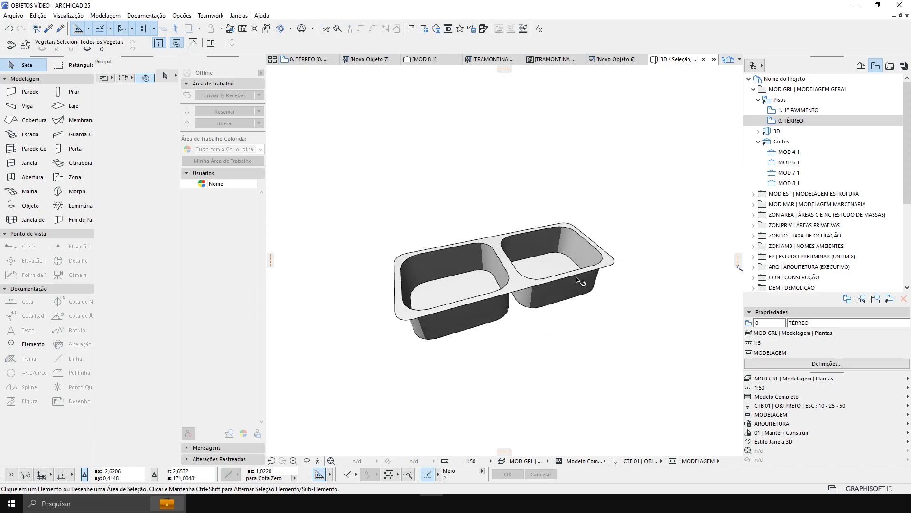
pyautogui.hotkey('ctrl', 'F5')
pyautogui.moveTo(577, 275); pyautogui.dragTo(593, 242, button='middle')
pyautogui.scroll(-5, 593, 242)
pyautogui.scroll(6, 475, 166)
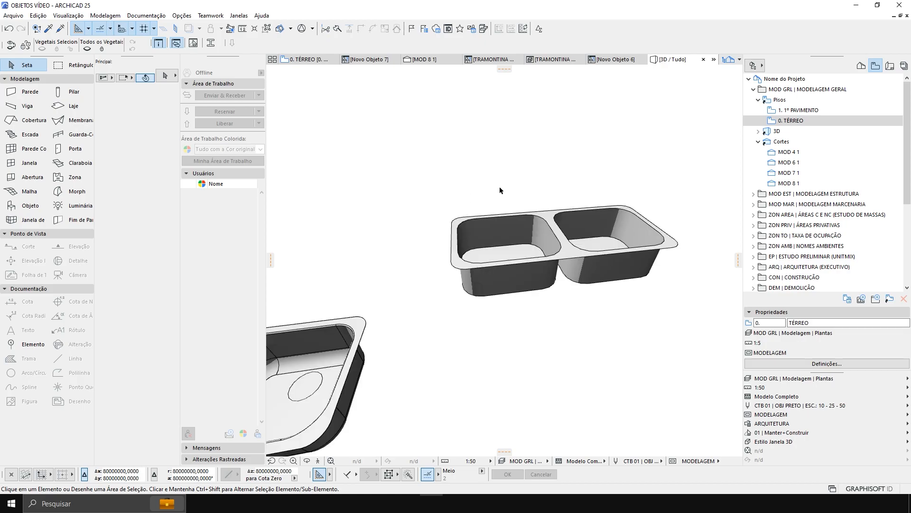
# Isolate the new TRAMONTINA sink in the 3D view and check its object settings.
pyautogui.click(567, 241)
pyautogui.press('F6')
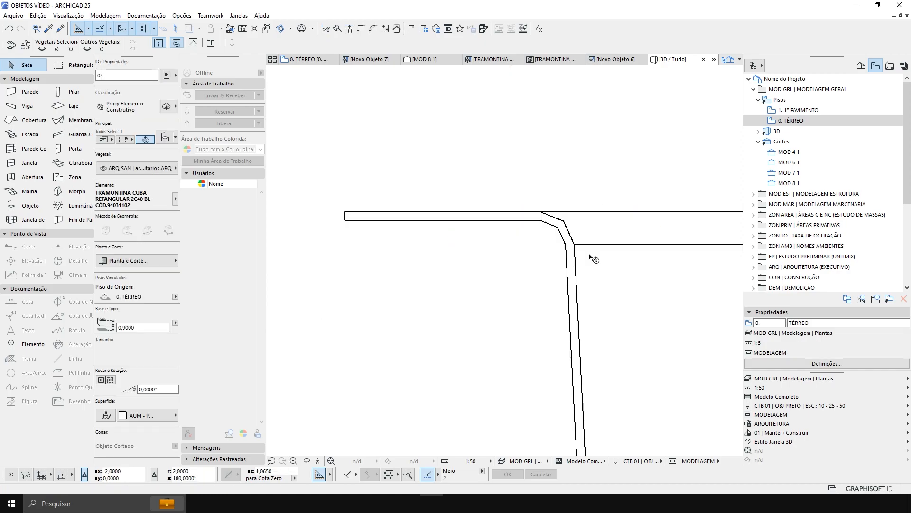
pyautogui.press('F5')
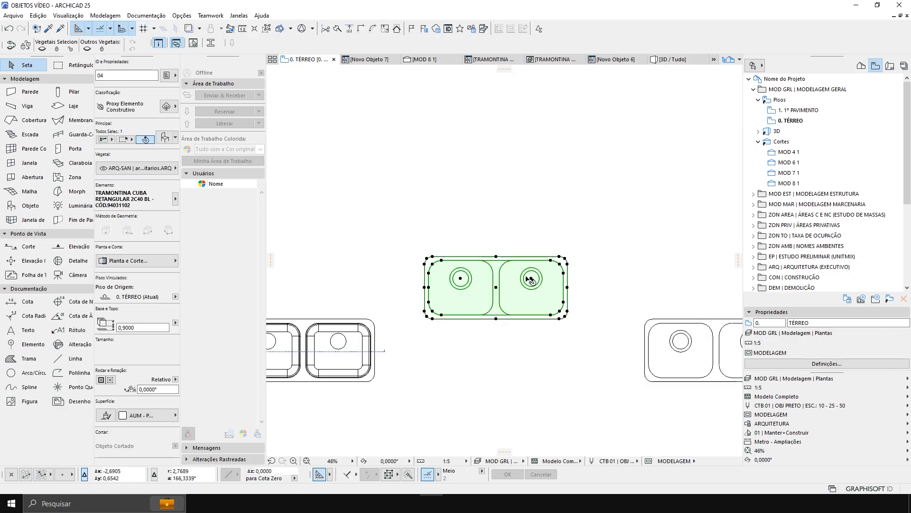
pyautogui.keyDown('shift'); pyautogui.moveTo(528, 280); pyautogui.dragTo(491, 241, button='middle'); pyautogui.keyUp('shift')
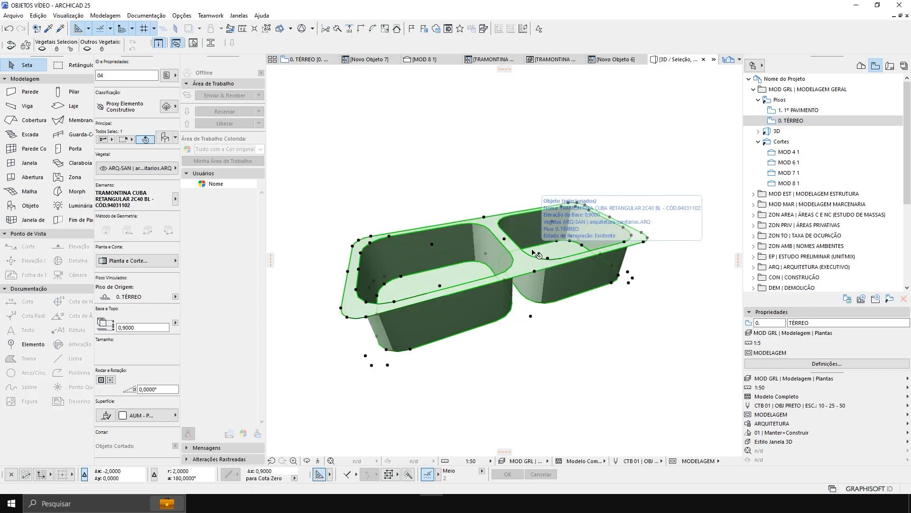
pyautogui.doubleClick(480, 233)
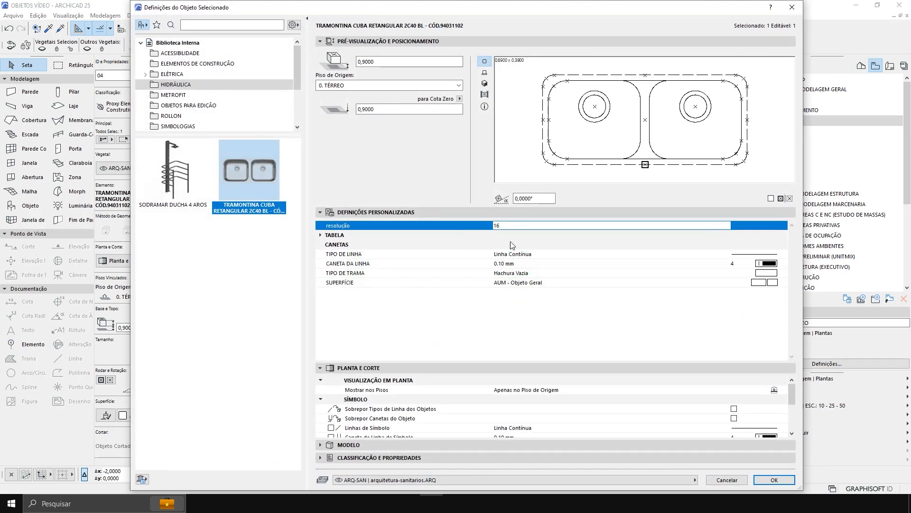
pyautogui.press('Return')
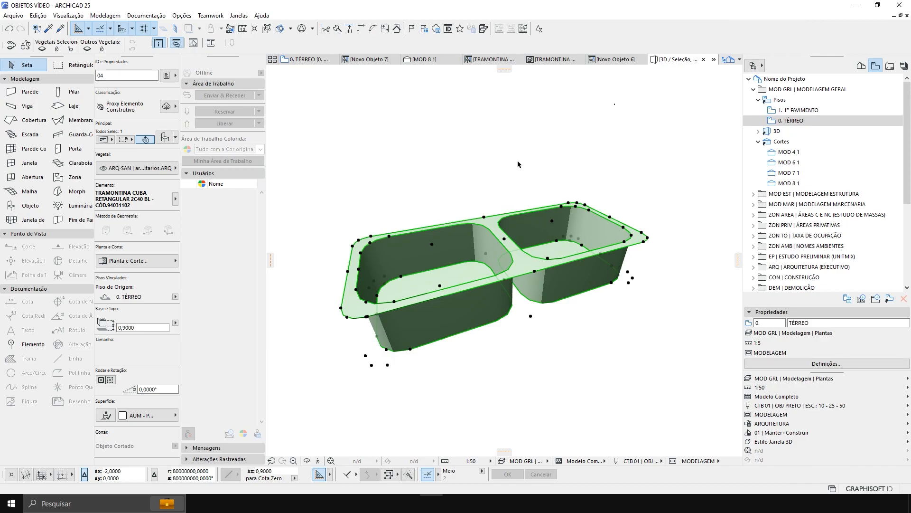
# Check the isolated sink's 3D polygon count, close the count, and inspect the sink's bowls and rim.
pyautogui.press('Escape')
pyautogui.click(539, 29)
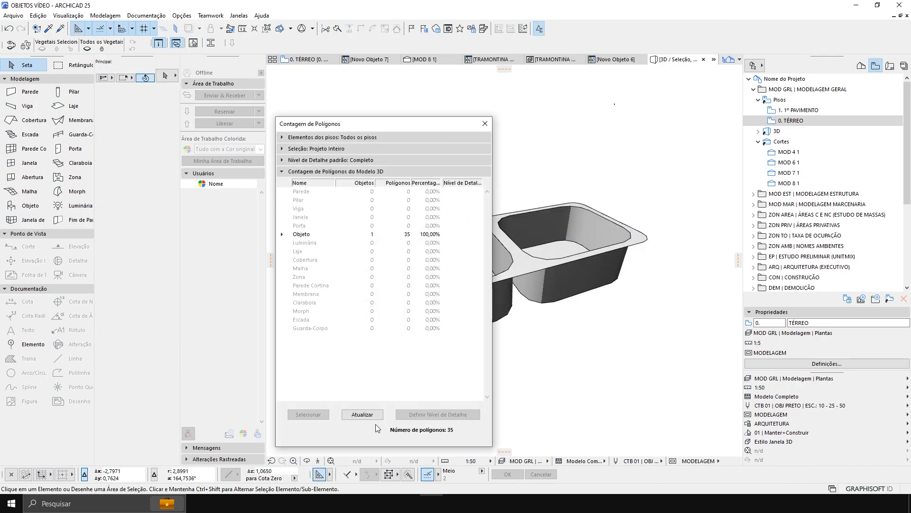
pyautogui.click(485, 124)
pyautogui.keyDown('shift'); pyautogui.moveTo(585, 198); pyautogui.dragTo(596, 146, button='middle'); pyautogui.keyUp('shift')
pyautogui.scroll(-3, 511, 315)
pyautogui.keyDown('shift'); pyautogui.moveTo(509, 313); pyautogui.dragTo(541, 306, button='middle'); pyautogui.keyUp('shift')
pyautogui.scroll(3, 526, 295)
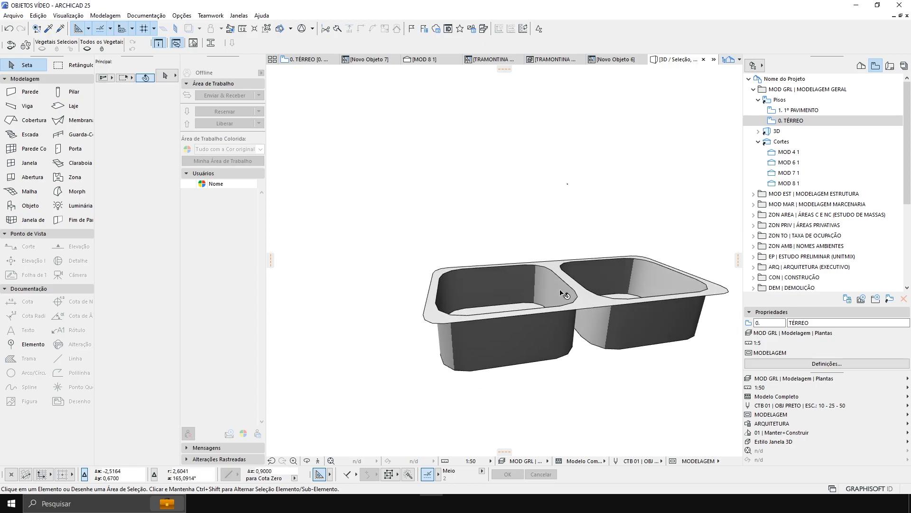